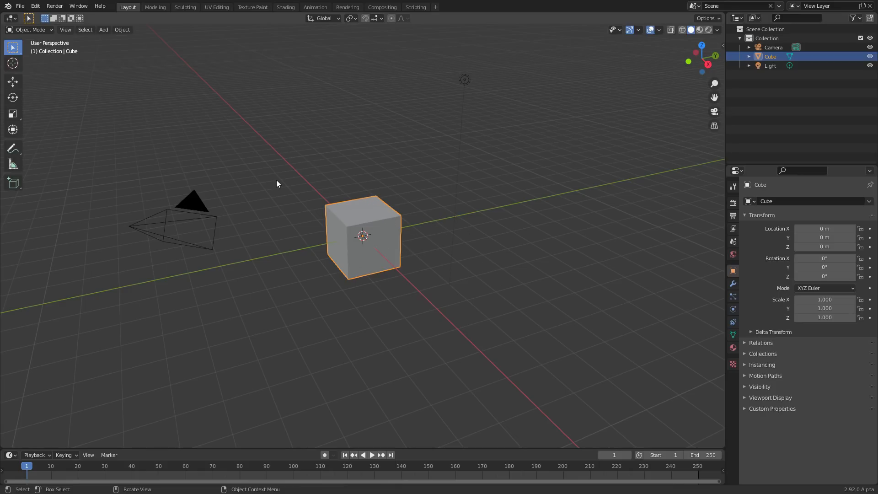
Step: Delete the default cube from the scene
{"action": "key", "text": "x"}
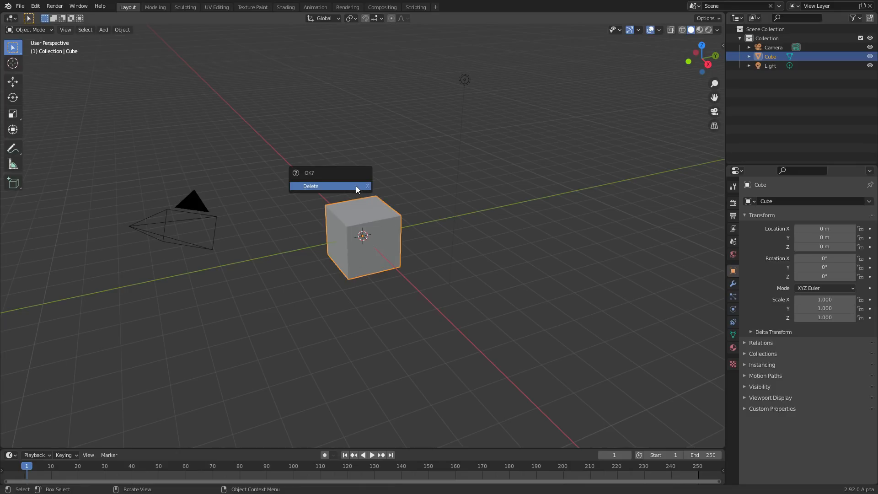
{"action": "left_click", "coordinate": [356, 186]}
Step: Zero the camera's location and rotation on all axes, then raise it to about 3.58 m on Z
{"action": "left_click", "coordinate": [208, 207]}
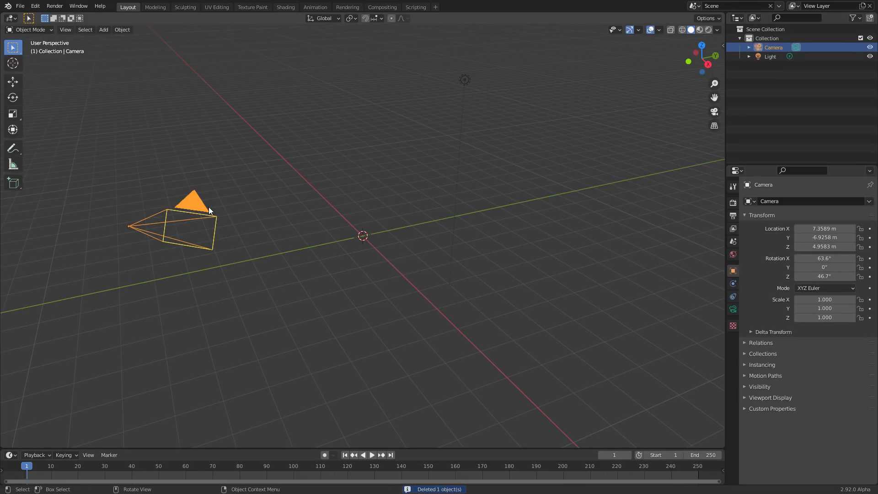
{"action": "key", "text": "n"}
{"action": "left_click_drag", "start_coordinate": [667, 65], "coordinate": [669, 120]}
{"action": "type", "text": "0"}
{"action": "key", "text": "Return"}
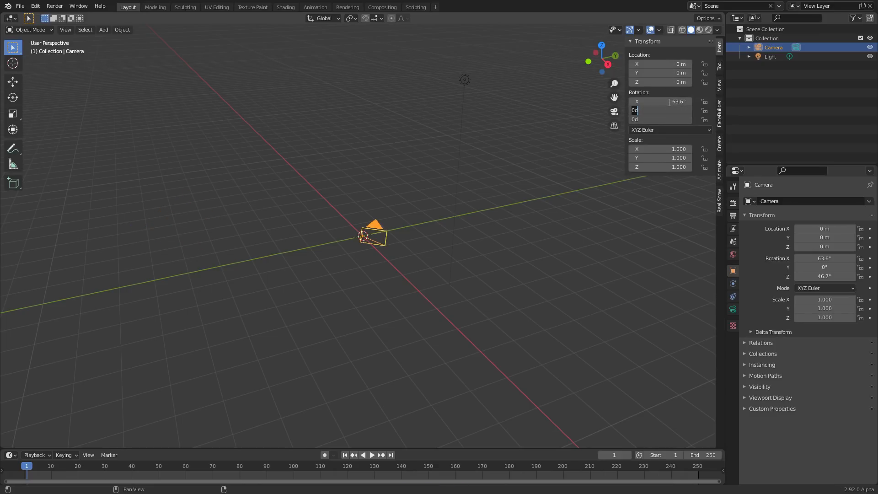
{"action": "key", "text": "Return"}
{"action": "key", "text": "BackSpace"}
{"action": "left_click_drag", "start_coordinate": [669, 82], "coordinate": [699, 82]}
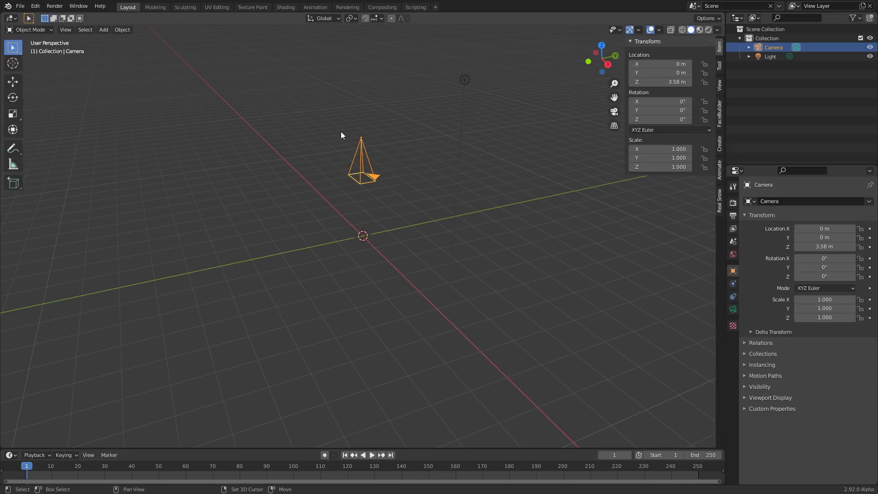
Step: Add a plane at the origin and look at it through the camera
{"action": "key", "text": "shift+a"}
{"action": "mouse_move", "coordinate": [341, 131]}
{"action": "left_click", "coordinate": [393, 130]}
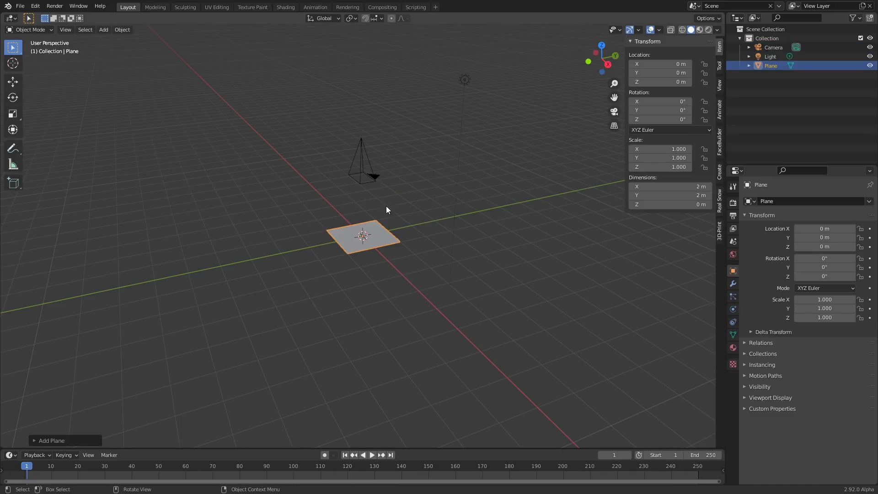
{"action": "left_click", "coordinate": [614, 111]}
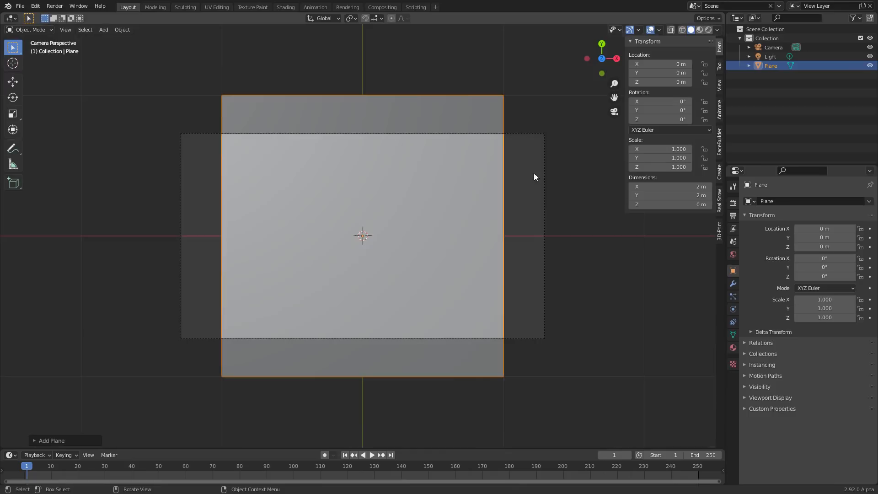
Step: Raise the camera to about 4.848 m on Z so the plane just fills the height of the camera frame
{"action": "left_click", "coordinate": [545, 146]}
{"action": "left_click_drag", "start_coordinate": [663, 82], "coordinate": [706, 82]}
{"action": "scroll", "coordinate": [435, 94], "scroll_direction": "up", "scroll_amount": 4}
{"action": "middle_click_drag", "start_coordinate": [425, 90], "coordinate": [345, 241], "text": "shift"}
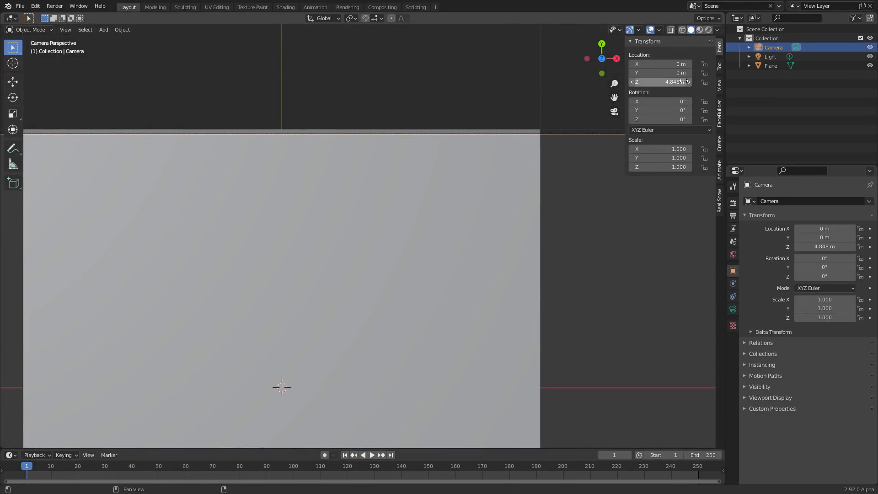
{"action": "left_click_drag", "start_coordinate": [682, 80], "coordinate": [692, 81]}
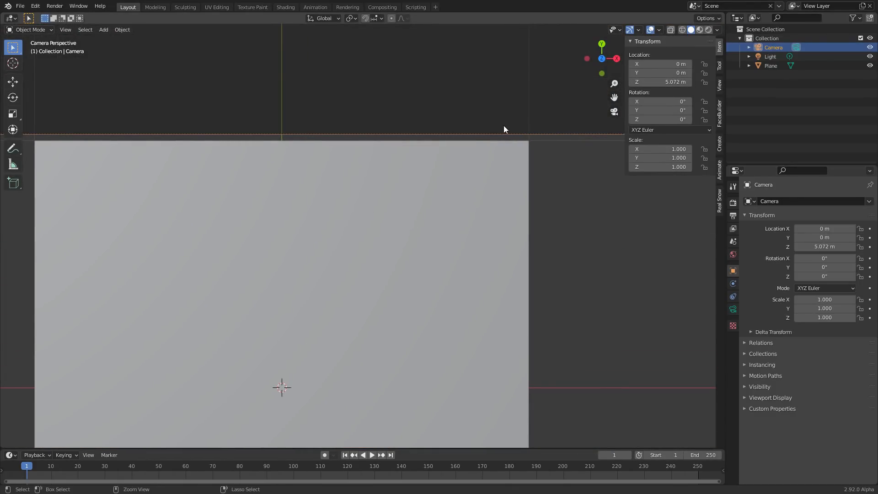
{"action": "key", "text": "ctrl+z"}
Step: Multiply the plane's X dimension by 1.778 to match the camera frame's aspect ratio
{"action": "scroll", "coordinate": [502, 136], "scroll_direction": "down", "scroll_amount": 3}
{"action": "left_click", "coordinate": [352, 268]}
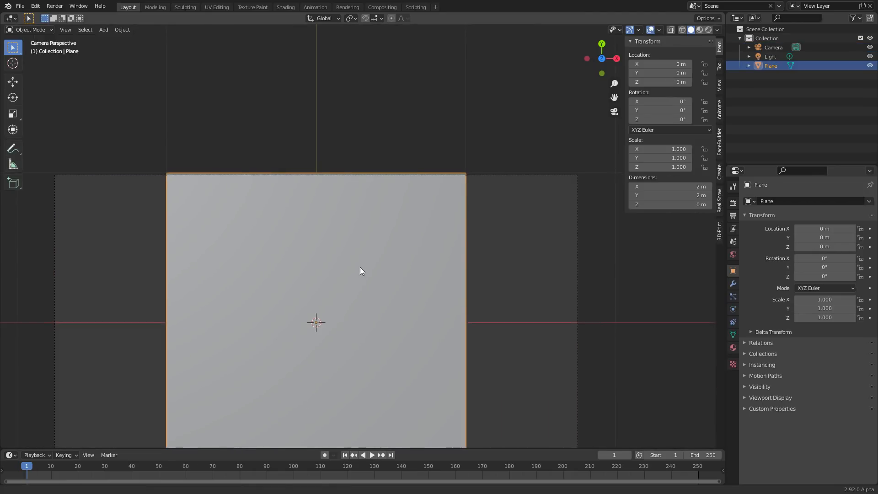
{"action": "middle_click_drag", "start_coordinate": [360, 267], "coordinate": [385, 195], "text": "shift"}
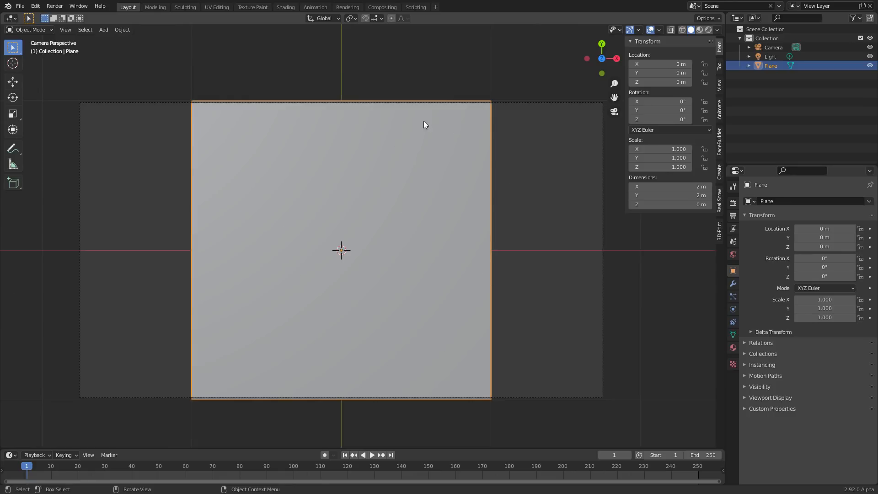
{"action": "left_click", "coordinate": [684, 197]}
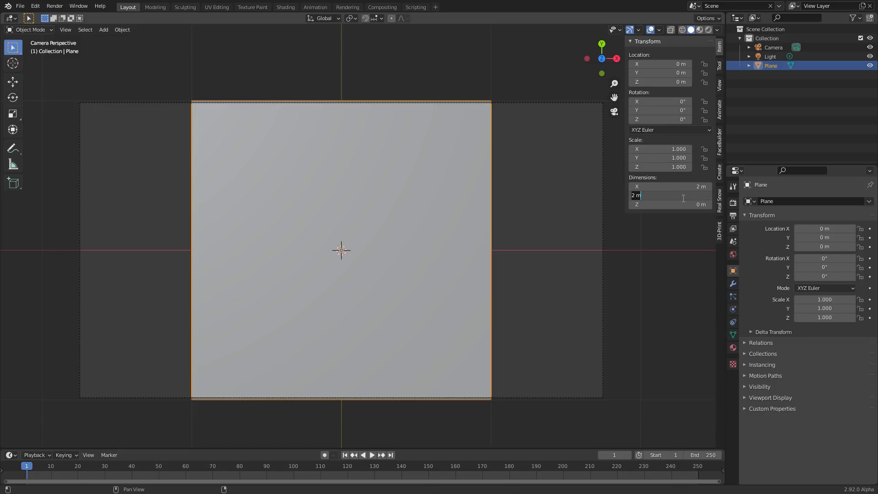
{"action": "left_click", "coordinate": [684, 199]}
{"action": "left_click", "coordinate": [685, 185]}
{"action": "left_click", "coordinate": [685, 185]}
{"action": "left_click", "coordinate": [685, 185]}
{"action": "type", "text": "*1.778"}
{"action": "key", "text": "Return"}
{"action": "scroll", "coordinate": [371, 172], "scroll_direction": "down", "scroll_amount": 1}
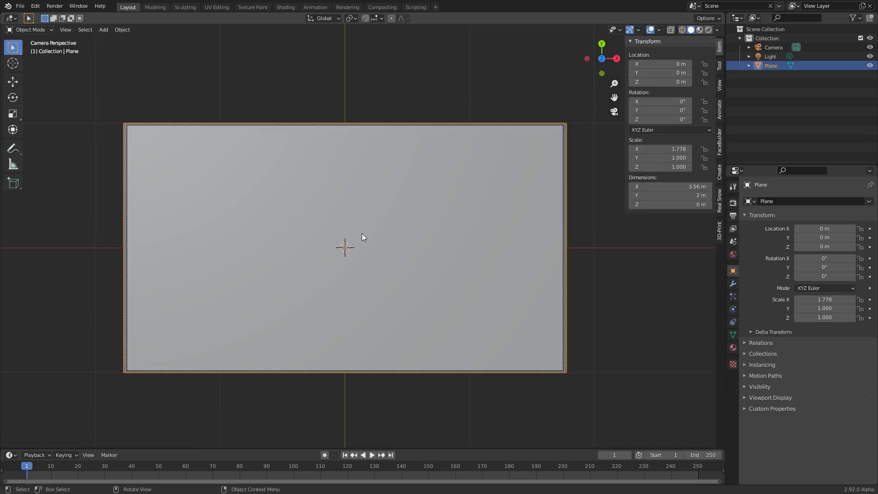
{"action": "scroll", "coordinate": [371, 204], "scroll_direction": "up", "scroll_amount": 1}
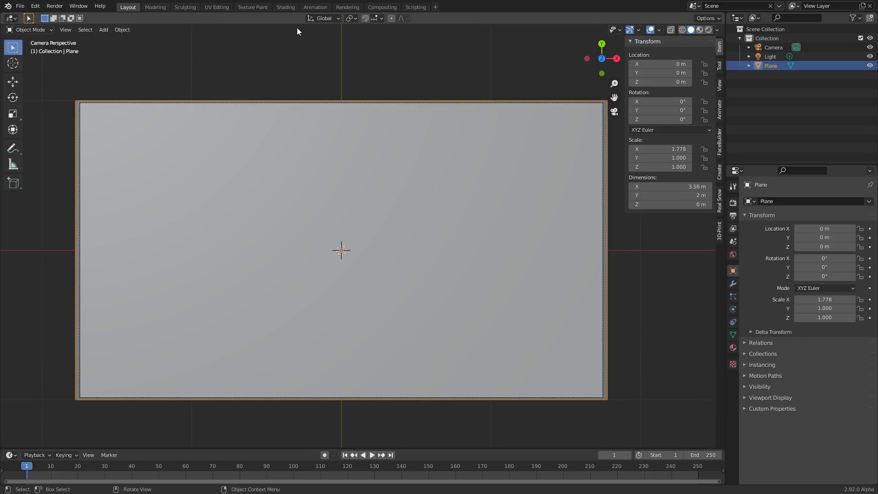
Step: In the Shading workspace, create a new material for the plane and delete its shader node, keeping only Material Output
{"action": "left_click", "coordinate": [286, 8]}
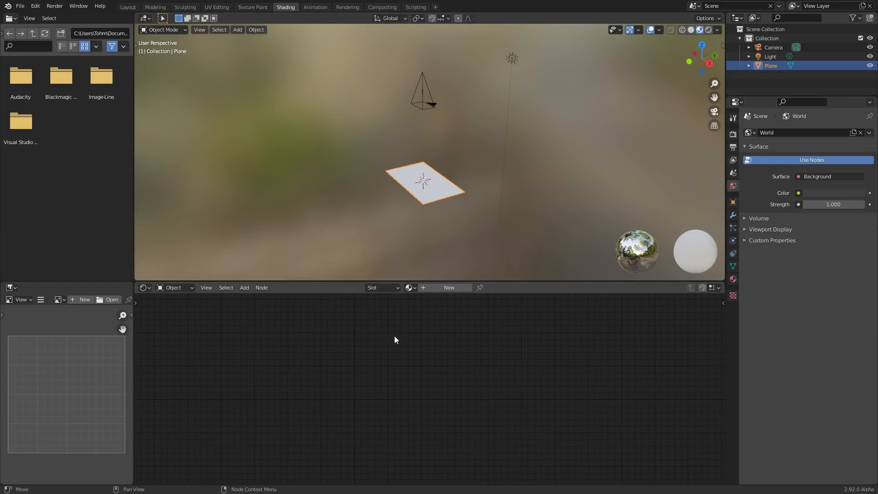
{"action": "left_click", "coordinate": [437, 287]}
{"action": "left_click_drag", "start_coordinate": [331, 372], "coordinate": [375, 341]}
{"action": "key", "text": "x"}
{"action": "middle_click_drag", "start_coordinate": [383, 334], "coordinate": [389, 395]}
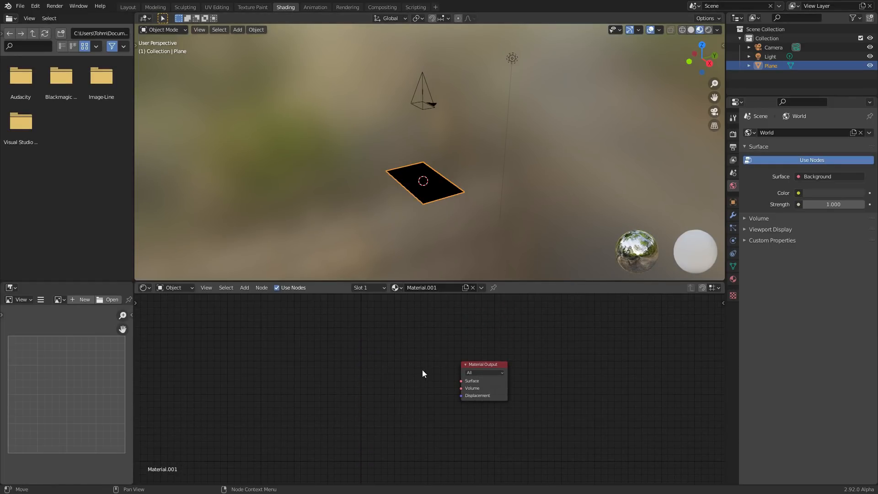
{"action": "scroll", "coordinate": [429, 369], "scroll_direction": "up", "scroll_amount": 2}
Step: Bring the FOOTAGE video from the desktop into the plane's material as a texture node and place it beside Material Output
{"action": "key", "text": "F3"}
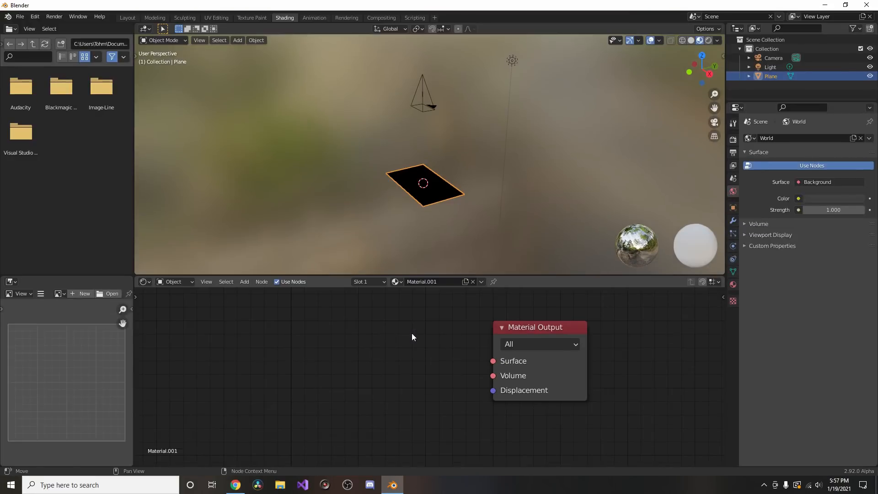
{"action": "left_click_drag", "start_coordinate": [623, 3], "coordinate": [562, 75]}
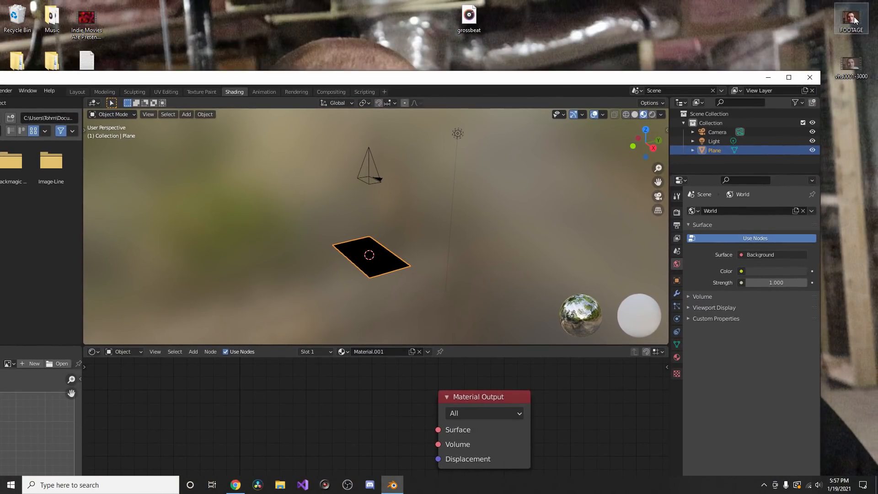
{"action": "left_click_drag", "start_coordinate": [851, 18], "coordinate": [334, 397]}
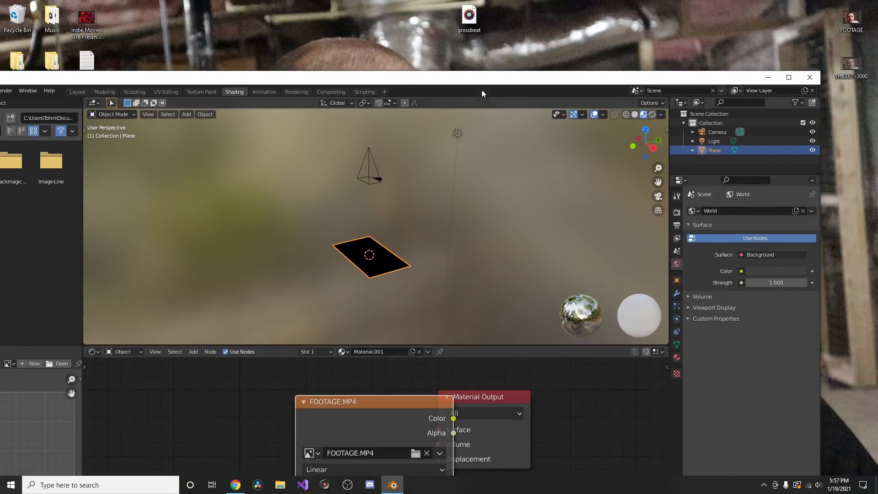
{"action": "left_click_drag", "start_coordinate": [481, 76], "coordinate": [485, 1]}
{"action": "left_click_drag", "start_coordinate": [380, 331], "coordinate": [290, 314]}
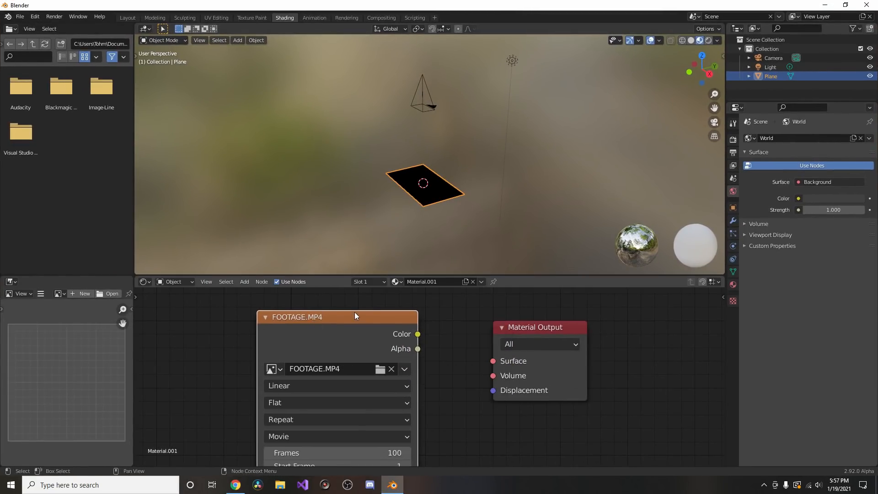
{"action": "key", "text": "alt+F11"}
Step: Connect the footage texture's Color to the Material Output's Surface and test playback through the camera
{"action": "left_click_drag", "start_coordinate": [417, 346], "coordinate": [493, 373]}
{"action": "left_click", "coordinate": [712, 112]}
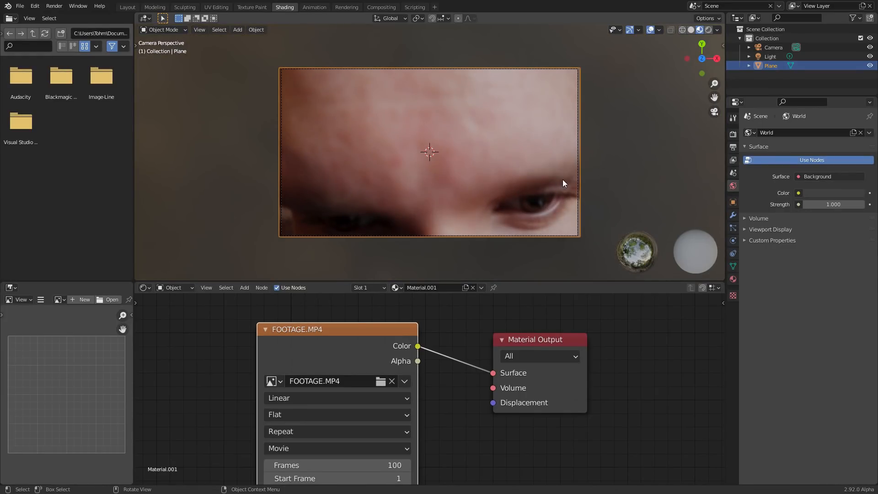
{"action": "key", "text": "space"}
{"action": "key", "text": "space"}
Step: Set the footage texture's frame count to 500 and enable Auto Refresh
{"action": "middle_click_drag", "start_coordinate": [336, 366], "coordinate": [343, 291]}
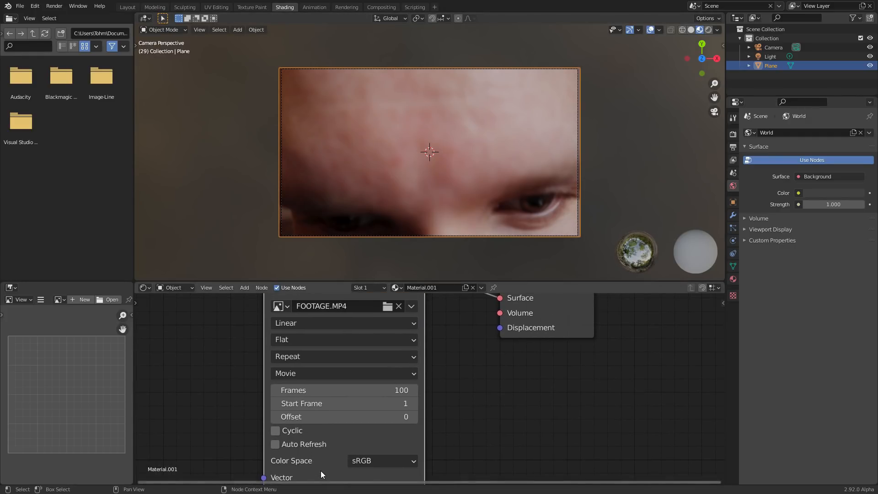
{"action": "left_click", "coordinate": [368, 391]}
{"action": "type", "text": "500"}
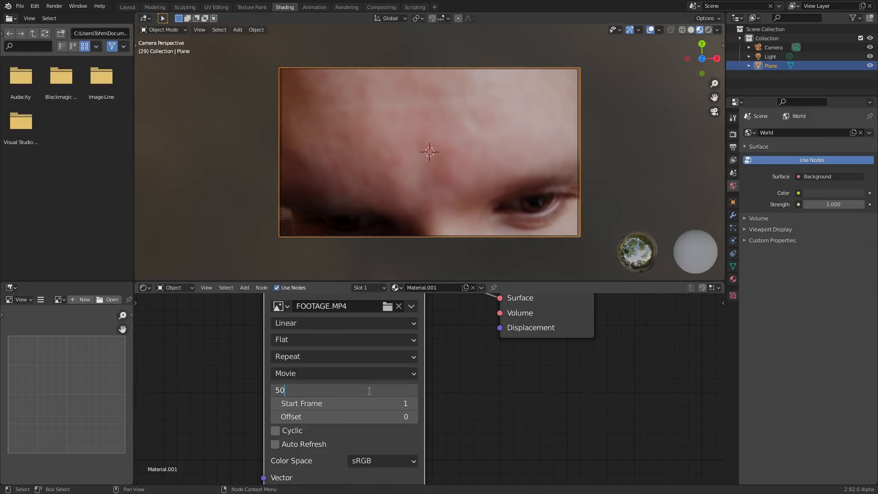
{"action": "key", "text": "Return"}
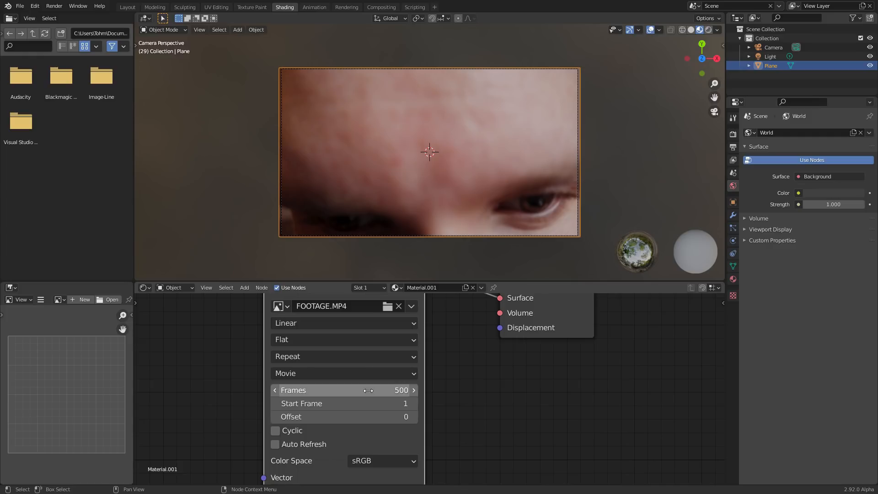
{"action": "left_click", "coordinate": [274, 444]}
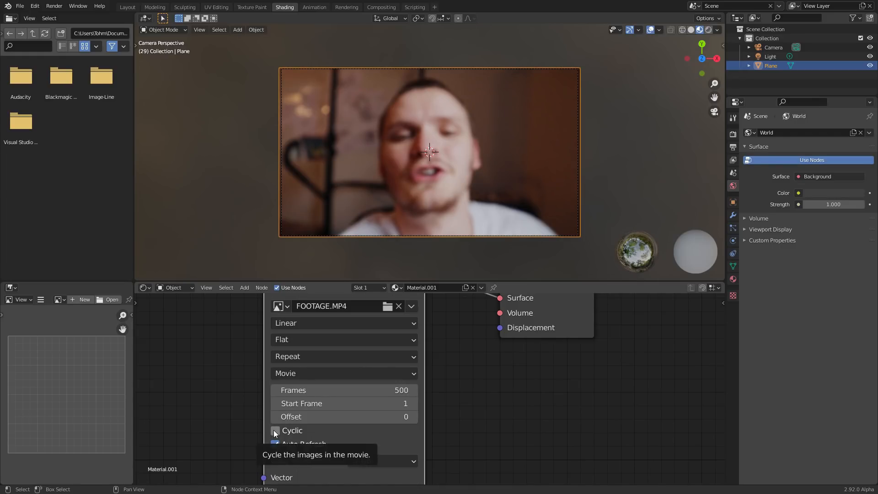
Step: Play the animation in the camera view to check that the footage runs on the plane
{"action": "key", "text": "space"}
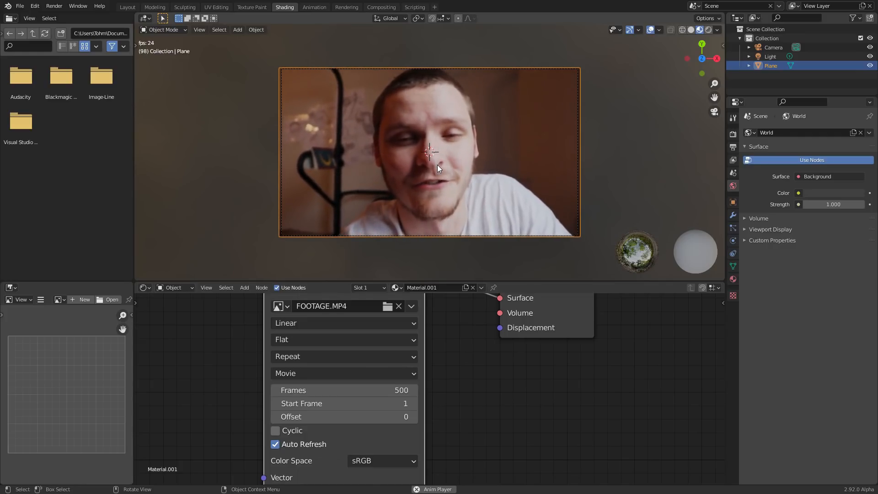
{"action": "key", "text": "space"}
{"action": "scroll", "coordinate": [449, 144], "scroll_direction": "up", "scroll_amount": 2}
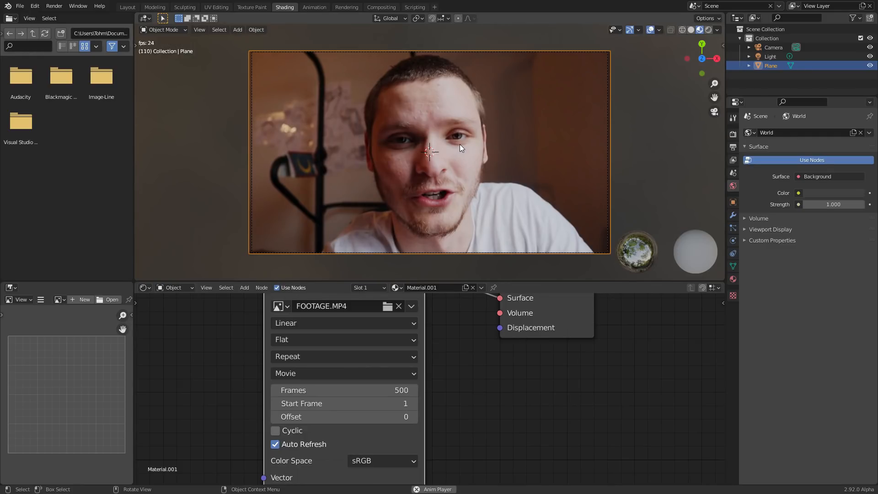
{"action": "key", "text": "shift+Left"}
{"action": "key", "text": "space"}
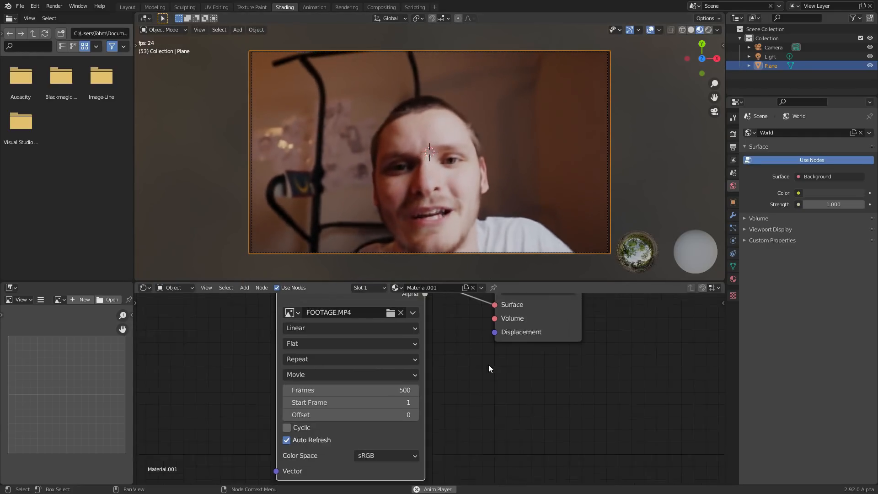
{"action": "scroll", "coordinate": [488, 364], "scroll_direction": "down", "scroll_amount": 3}
{"action": "key", "text": "space"}
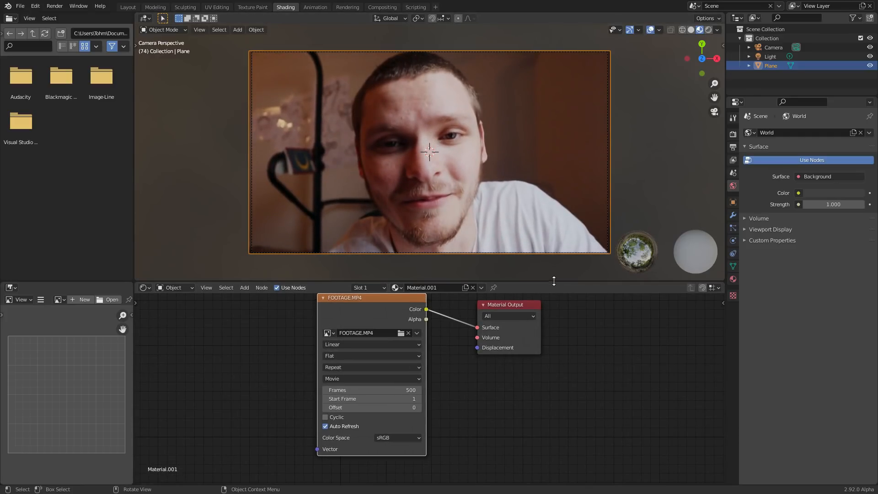
Step: Enlarge the node editor and move the footage texture node farther from Material Output to make room for more nodes
{"action": "left_click_drag", "start_coordinate": [554, 281], "coordinate": [546, 236]}
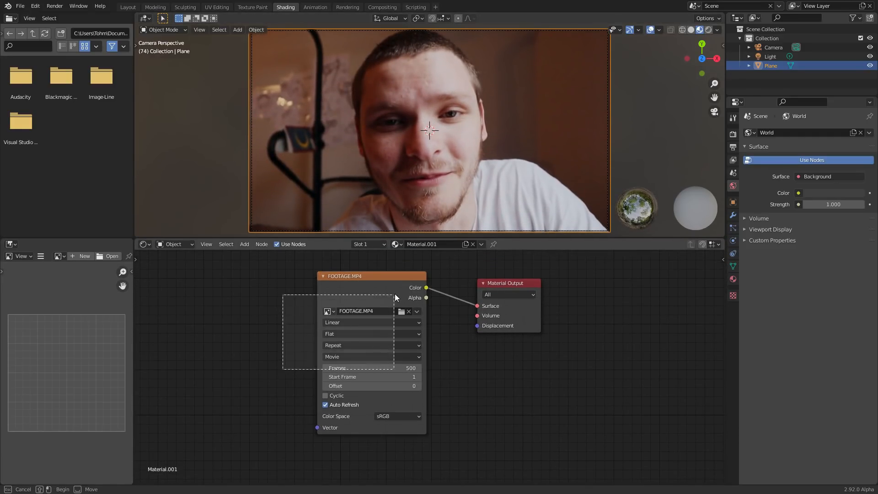
{"action": "left_click_drag", "start_coordinate": [394, 293], "coordinate": [283, 317]}
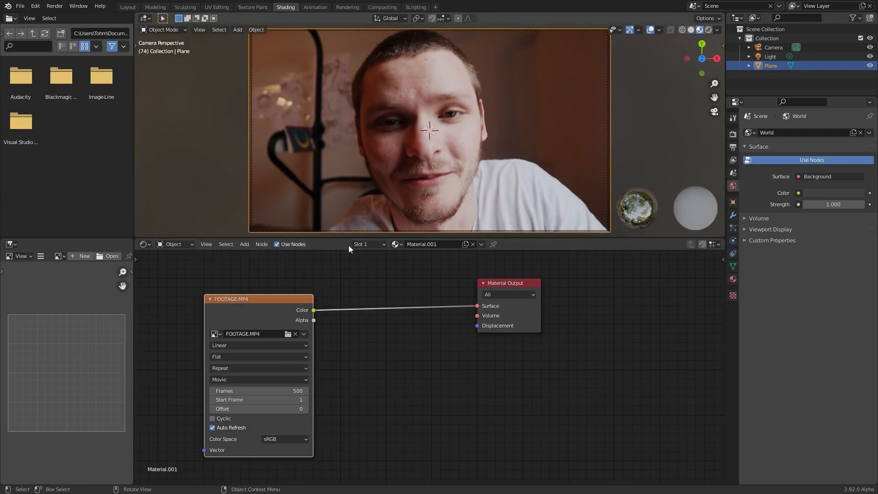
{"action": "key", "text": "shift+a"}
{"action": "left_click", "coordinate": [349, 268]}
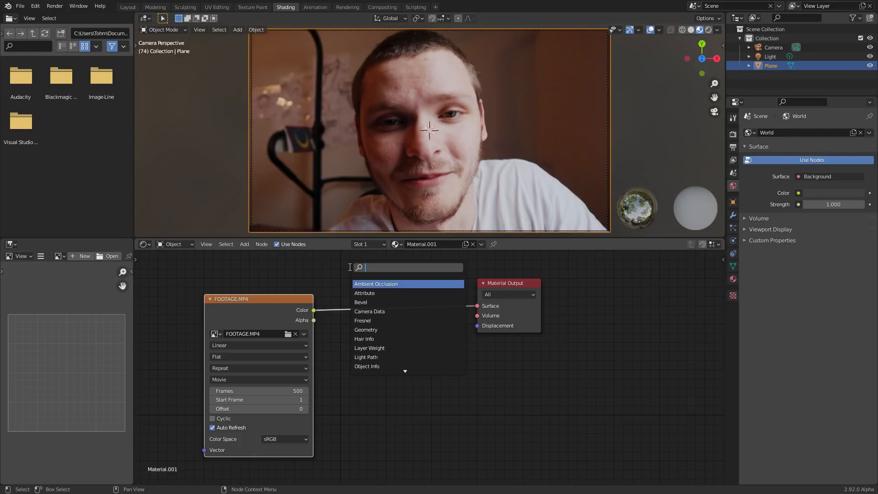
{"action": "type", "text": "combin"}
{"action": "key", "text": "Return"}
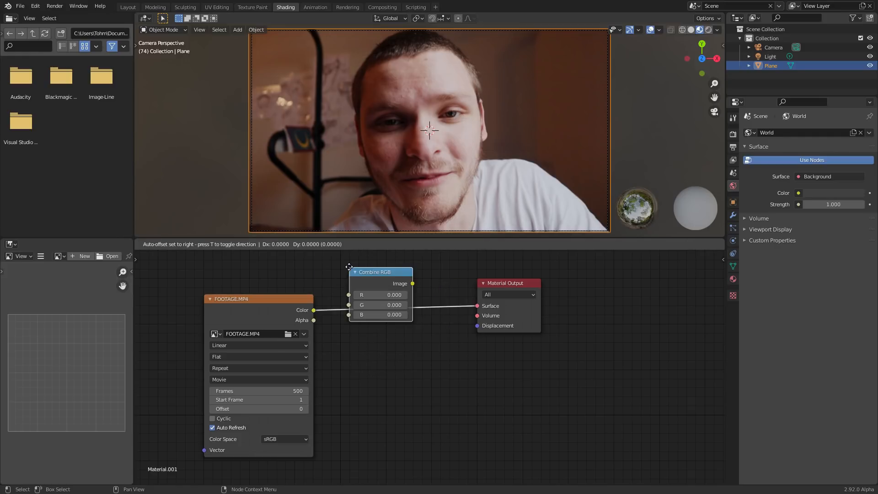
{"action": "left_click", "coordinate": [350, 276]}
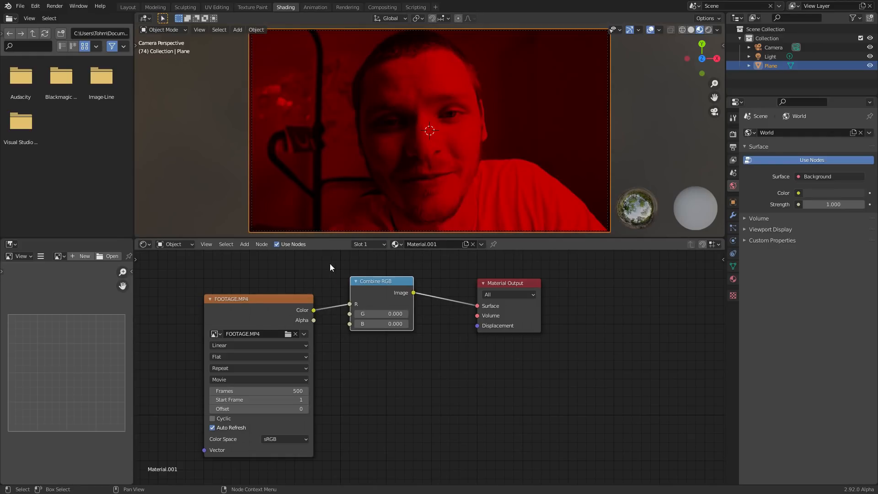
{"action": "key", "text": "ctrl+x"}
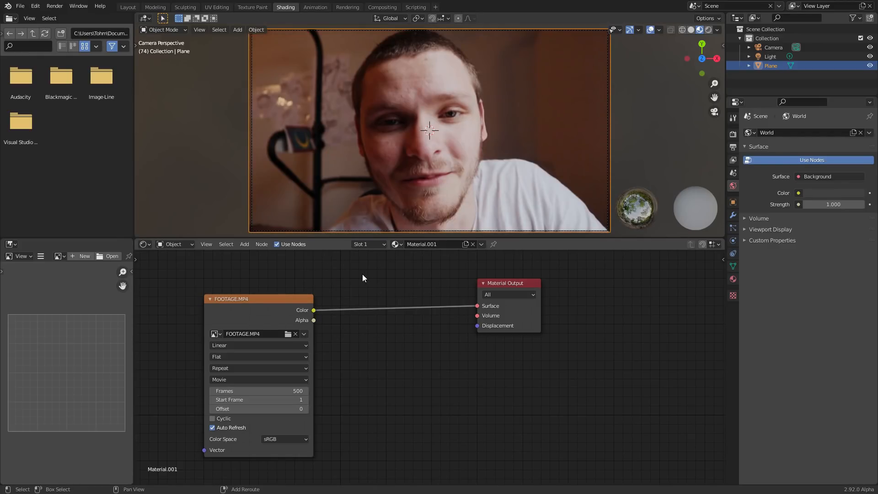
Step: Insert a Separate RGB node between the footage texture and Material Output, and preview its channels through a Viewer
{"action": "key", "text": "shift+a"}
{"action": "left_click", "coordinate": [365, 277]}
{"action": "type", "text": "sep"}
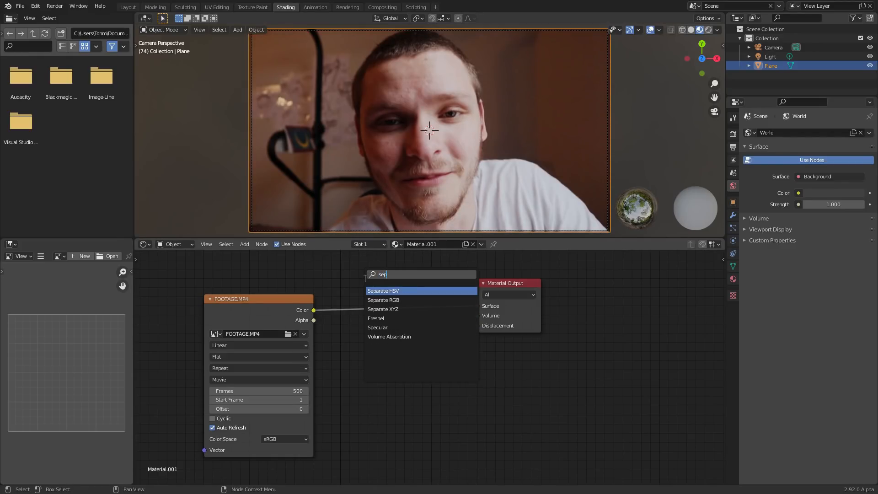
{"action": "key", "text": "Return"}
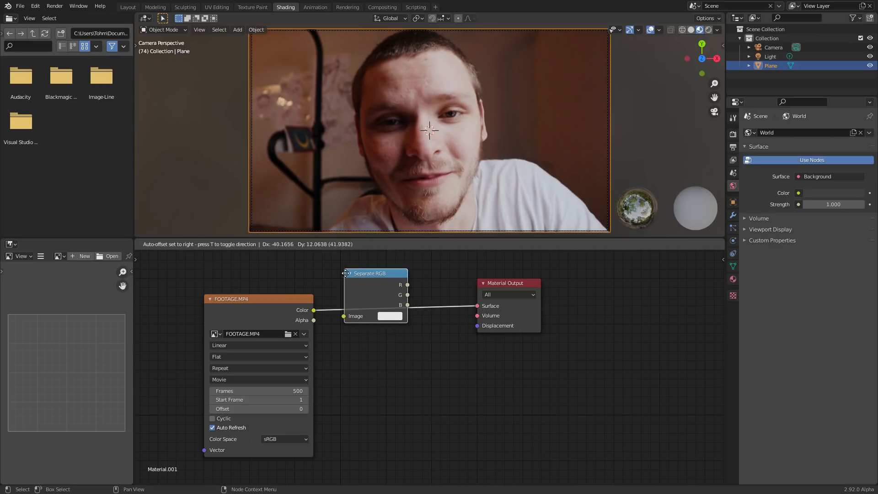
{"action": "left_click", "coordinate": [373, 285]}
{"action": "left_click", "coordinate": [382, 281], "text": "ctrl+shift"}
{"action": "left_click", "coordinate": [383, 282], "text": "ctrl+shift"}
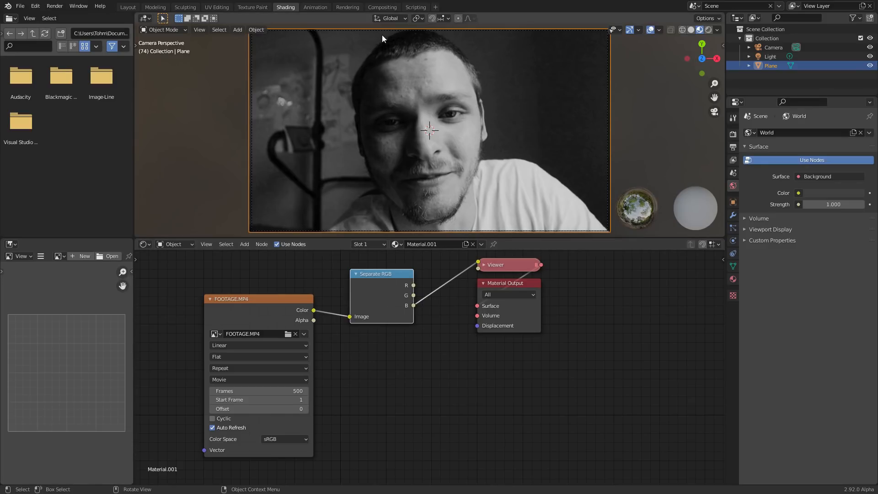
Step: Duplicate the footage texture together with its Separate RGB node twice, placing the copies in a column beneath the original pair
{"action": "scroll", "coordinate": [404, 366], "scroll_direction": "down", "scroll_amount": 2}
{"action": "middle_click_drag", "start_coordinate": [404, 366], "coordinate": [436, 347]}
{"action": "left_click_drag", "start_coordinate": [350, 302], "coordinate": [341, 277]}
{"action": "left_click_drag", "start_coordinate": [442, 352], "coordinate": [339, 292]}
{"action": "middle_click_drag", "start_coordinate": [366, 325], "coordinate": [357, 287]}
{"action": "scroll", "coordinate": [357, 287], "scroll_direction": "down", "scroll_amount": 3}
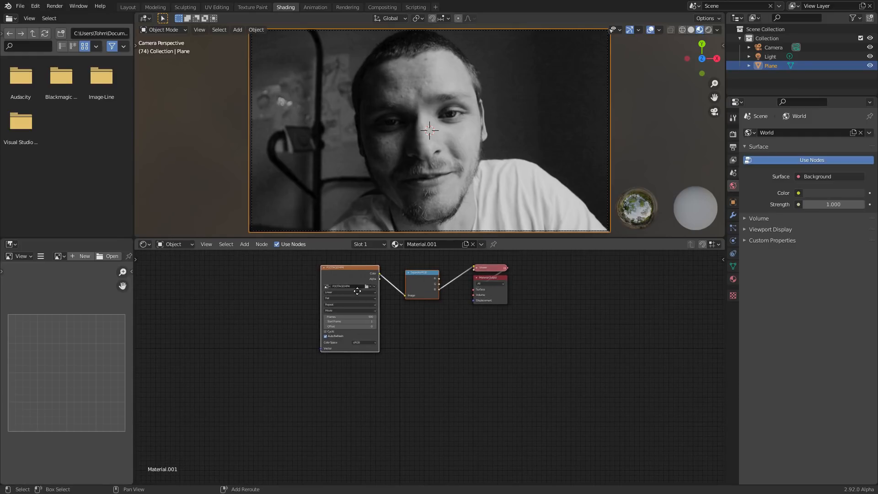
{"action": "key", "text": "shift+d"}
{"action": "left_click", "coordinate": [362, 368]}
{"action": "middle_click_drag", "start_coordinate": [357, 358], "coordinate": [343, 276]}
{"action": "key", "text": "shift+d"}
{"action": "left_click", "coordinate": [342, 389]}
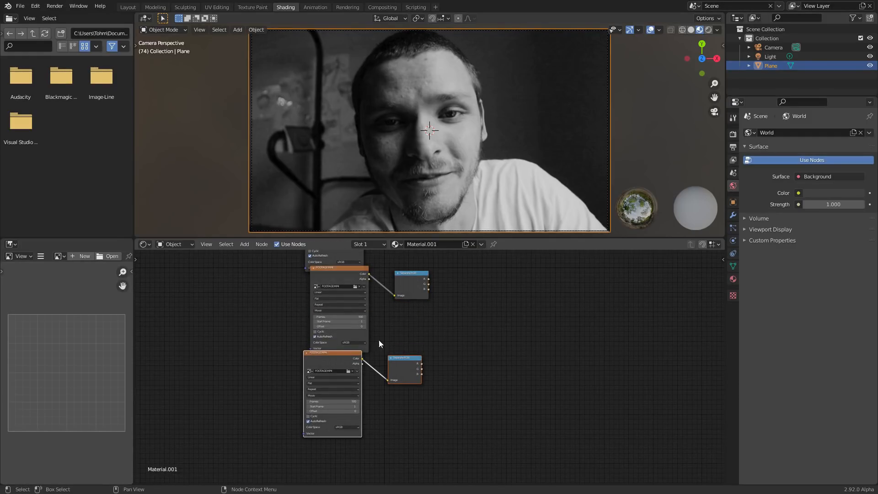
Step: Delete the Viewer node and move Material Output farther from the Separate RGB nodes to make room
{"action": "middle_click_drag", "start_coordinate": [388, 309], "coordinate": [388, 419]}
{"action": "scroll", "coordinate": [425, 366], "scroll_direction": "up", "scroll_amount": 4}
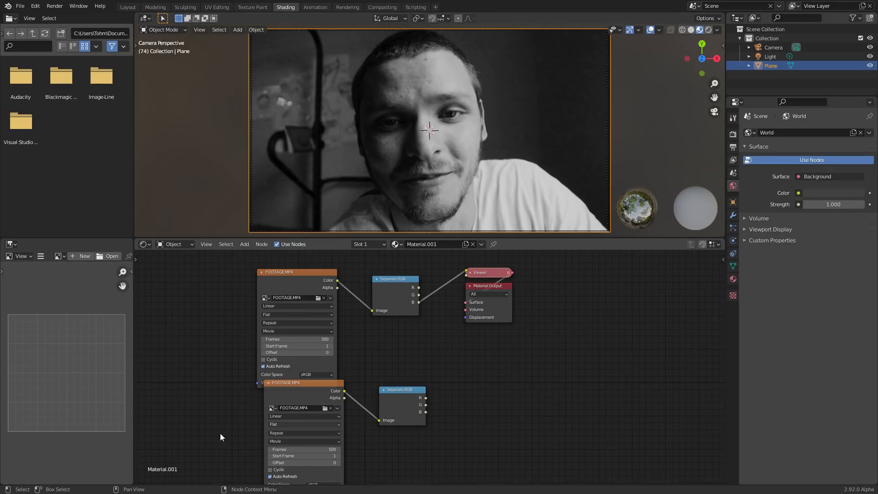
{"action": "left_click", "coordinate": [481, 271]}
{"action": "key", "text": "x"}
{"action": "left_click_drag", "start_coordinate": [489, 285], "coordinate": [578, 303]}
Step: Add a Combine XYZ node between the Separate RGB nodes and Material Output
{"action": "key", "text": "shift+a"}
{"action": "left_click", "coordinate": [438, 286]}
{"action": "type", "text": "combine"}
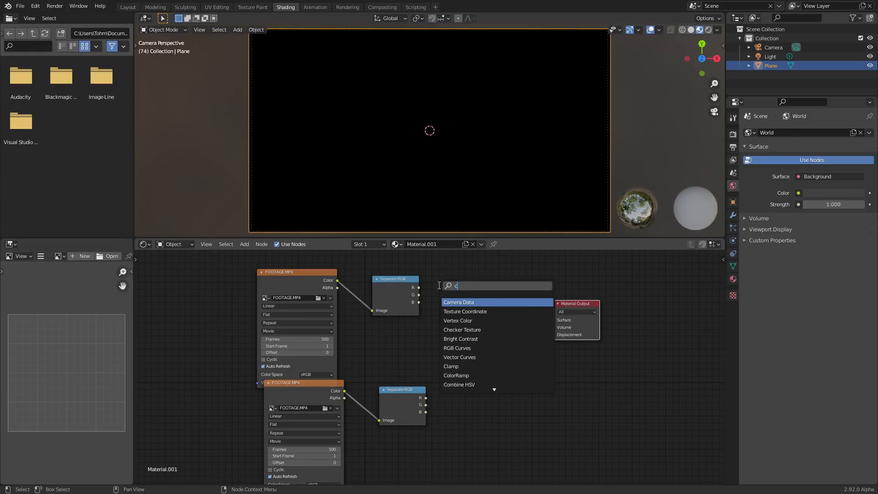
{"action": "key", "text": "Down"}
{"action": "key", "text": "Down"}
{"action": "key", "text": "Return"}
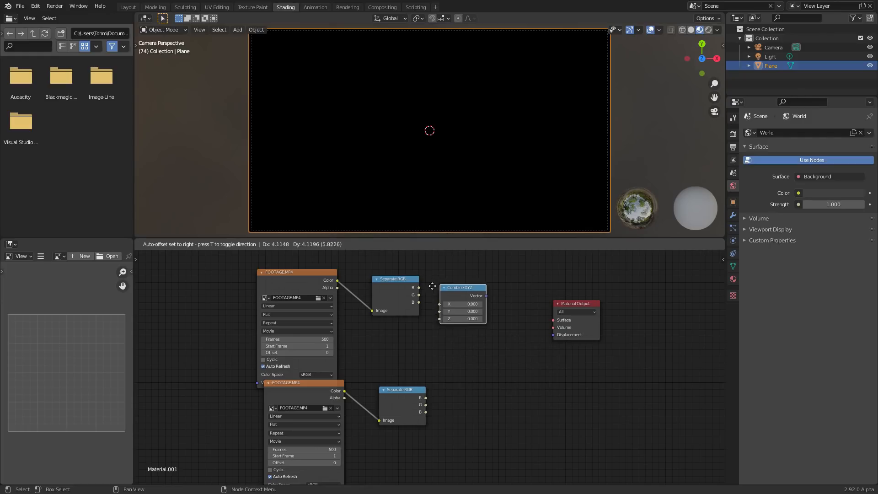
{"action": "left_click", "coordinate": [448, 295]}
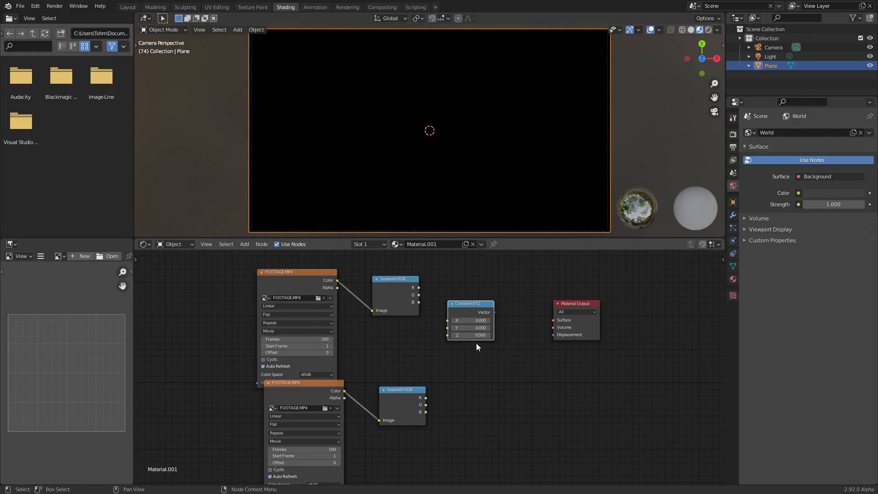
Step: Connect the first Separate RGB's R to Combine XYZ's X, the second's G to Y and the third's B to Z, and preview the result
{"action": "scroll", "coordinate": [458, 342], "scroll_direction": "up", "scroll_amount": 2}
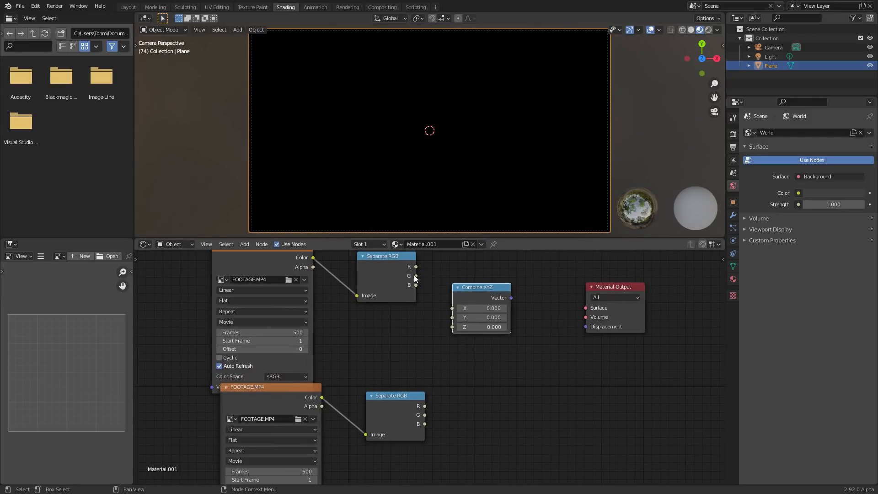
{"action": "left_click_drag", "start_coordinate": [416, 266], "coordinate": [431, 281]}
{"action": "left_click_drag", "start_coordinate": [459, 311], "coordinate": [458, 309]}
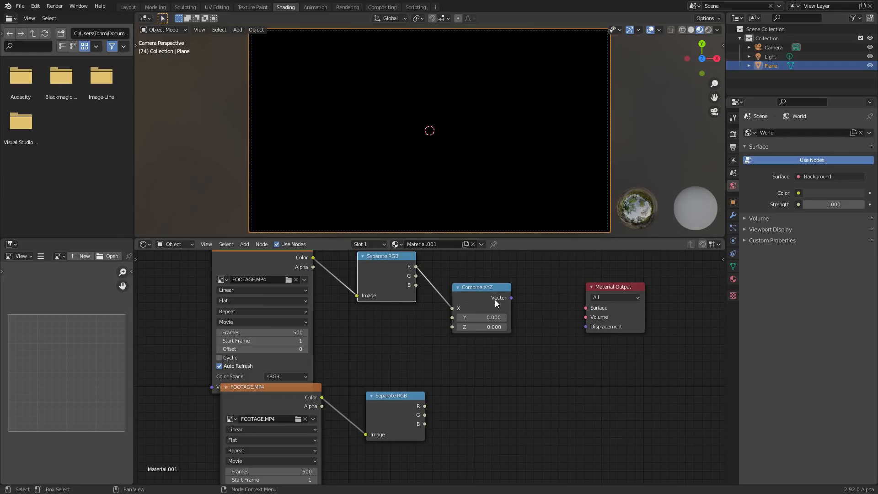
{"action": "left_click_drag", "start_coordinate": [424, 415], "coordinate": [452, 317]}
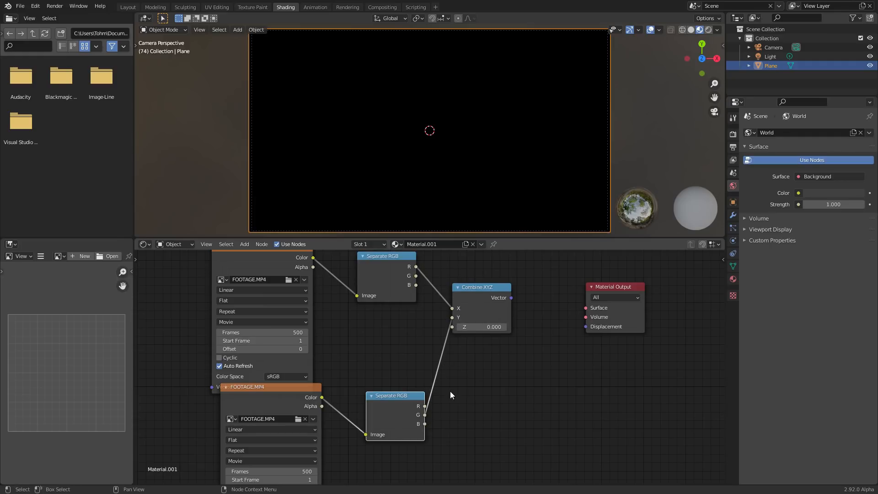
{"action": "scroll", "coordinate": [443, 412], "scroll_direction": "down", "scroll_amount": 2}
{"action": "middle_click_drag", "start_coordinate": [441, 418], "coordinate": [435, 368]}
{"action": "left_click_drag", "start_coordinate": [413, 443], "coordinate": [443, 291]}
{"action": "left_click", "coordinate": [460, 267], "text": "ctrl+shift"}
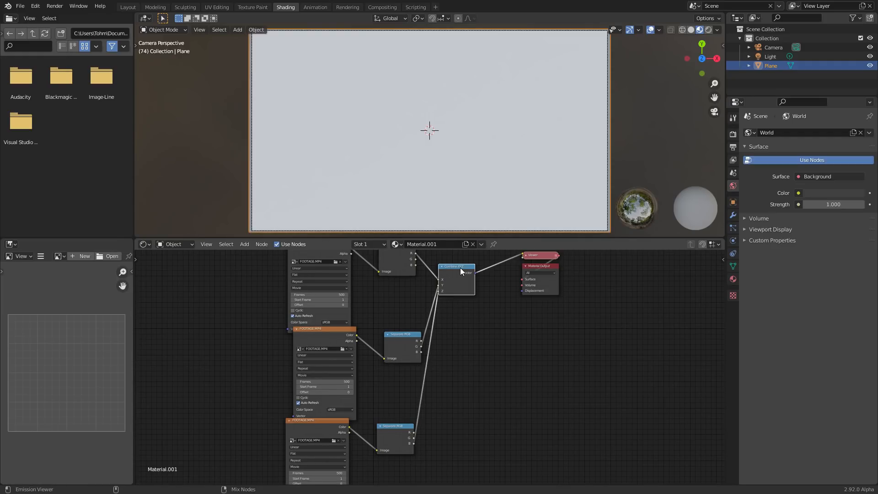
Step: Move the first footage texture up, give it a Texture Coordinate setup using UV, and remove the Mapping node while keeping the link
{"action": "middle_click_drag", "start_coordinate": [277, 299], "coordinate": [401, 356]}
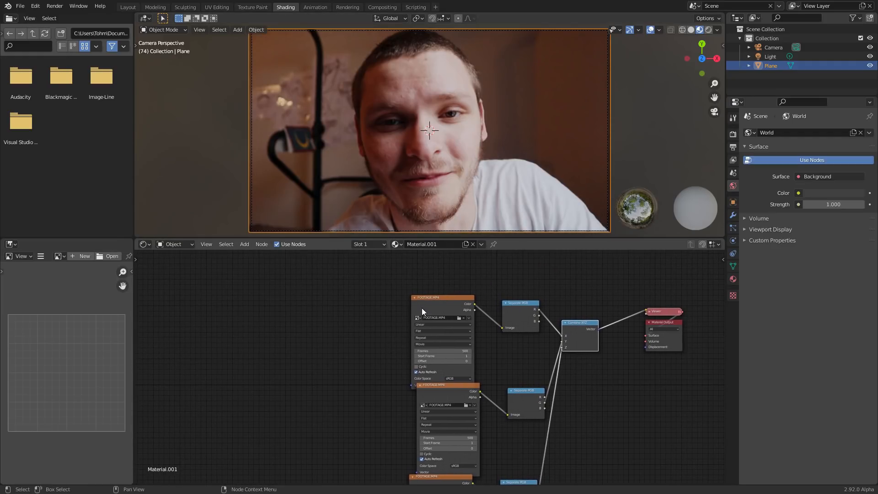
{"action": "left_click_drag", "start_coordinate": [431, 302], "coordinate": [431, 281]}
{"action": "key", "text": "ctrl+t"}
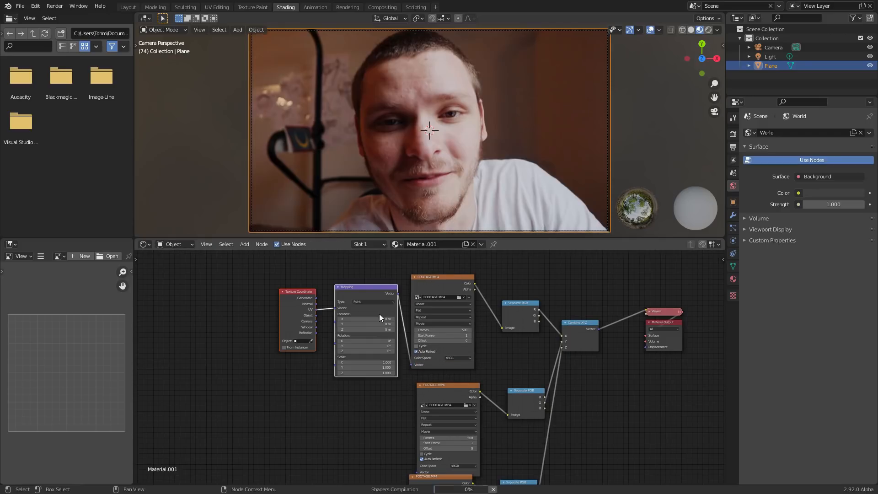
{"action": "left_click", "coordinate": [363, 294]}
{"action": "key", "text": "ctrl+x"}
Step: Insert a Vector Math node set to Add between Texture Coordinate's UV output and the first footage texture
{"action": "scroll", "coordinate": [363, 297], "scroll_direction": "up", "scroll_amount": 2}
{"action": "key", "text": "shift+a"}
{"action": "type", "text": "vector"}
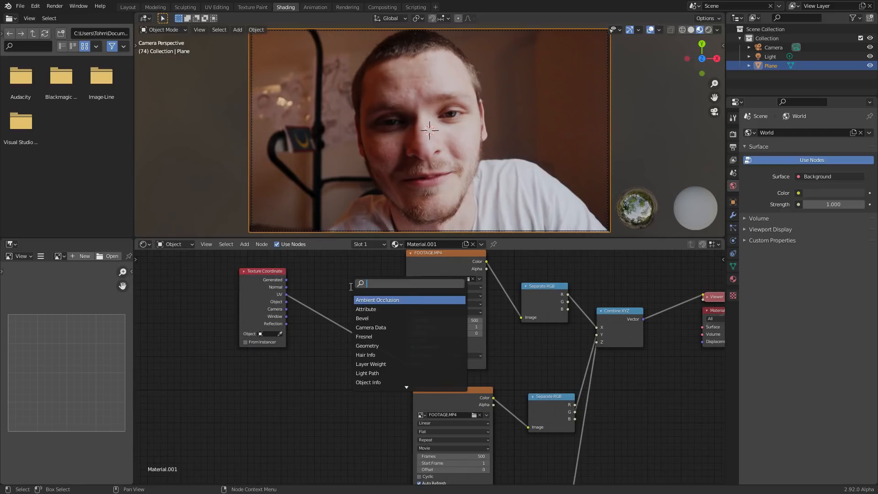
{"action": "key", "text": "Down"}
{"action": "key", "text": "Down"}
{"action": "key", "text": "Down"}
{"action": "key", "text": "Down"}
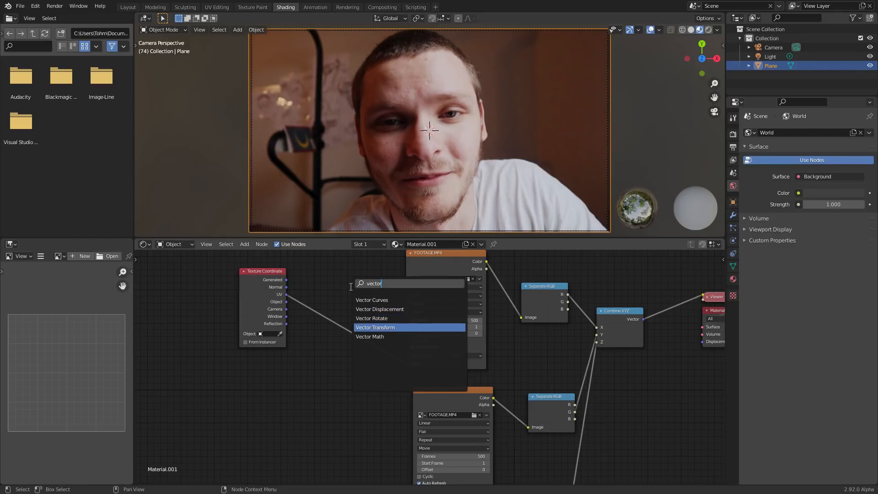
{"action": "key", "text": "Return"}
{"action": "left_click", "coordinate": [348, 286]}
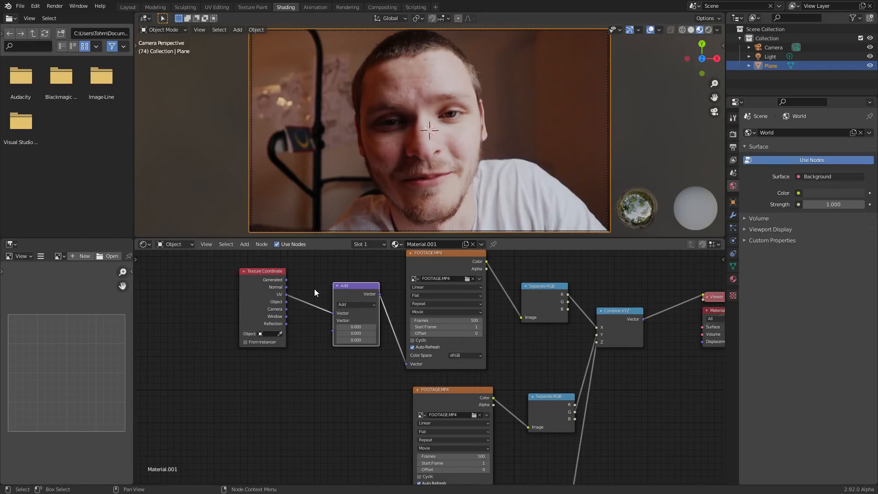
Step: Try a horizontal offset on the Add node to shift the red channel, and undo it
{"action": "mouse_move", "coordinate": [356, 326]}
{"action": "left_mouse_down", "text": "shift"}
{"action": "mouse_move", "coordinate": [373, 327]}
{"action": "mouse_move", "coordinate": [363, 327]}
{"action": "left_mouse_up", "text": "shift"}
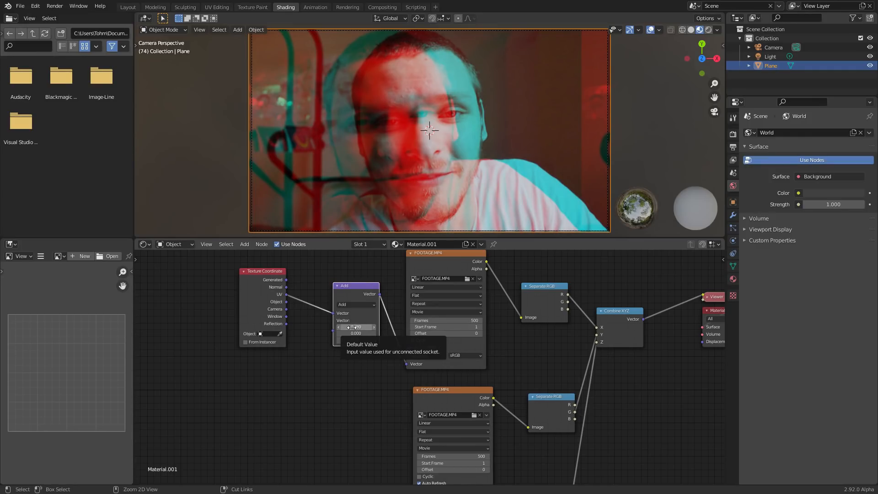
{"action": "key", "text": "ctrl+z"}
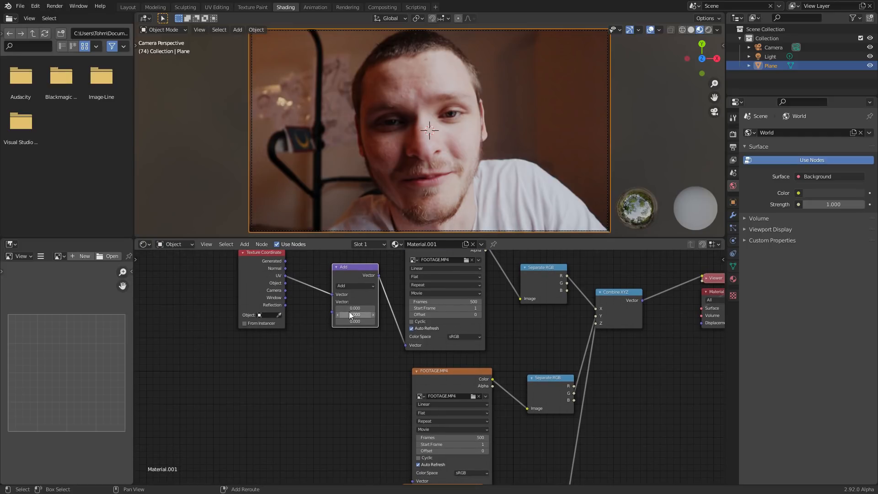
Step: Duplicate the Add node twice for the two lower footage textures and move Texture Coordinate farther away from the Add nodes
{"action": "key", "text": "shift+d"}
{"action": "left_click", "coordinate": [350, 393]}
{"action": "scroll", "coordinate": [353, 392], "scroll_direction": "down", "scroll_amount": 4}
{"action": "mouse_move", "coordinate": [359, 398]}
{"action": "middle_mouse_down"}
{"action": "mouse_move", "coordinate": [334, 352]}
{"action": "mouse_move", "coordinate": [374, 398]}
{"action": "middle_mouse_up"}
{"action": "key", "text": "shift+d"}
{"action": "left_click", "coordinate": [335, 437]}
{"action": "left_click_drag", "start_coordinate": [290, 367], "coordinate": [344, 305]}
{"action": "key", "text": "g"}
{"action": "left_click", "coordinate": [285, 341]}
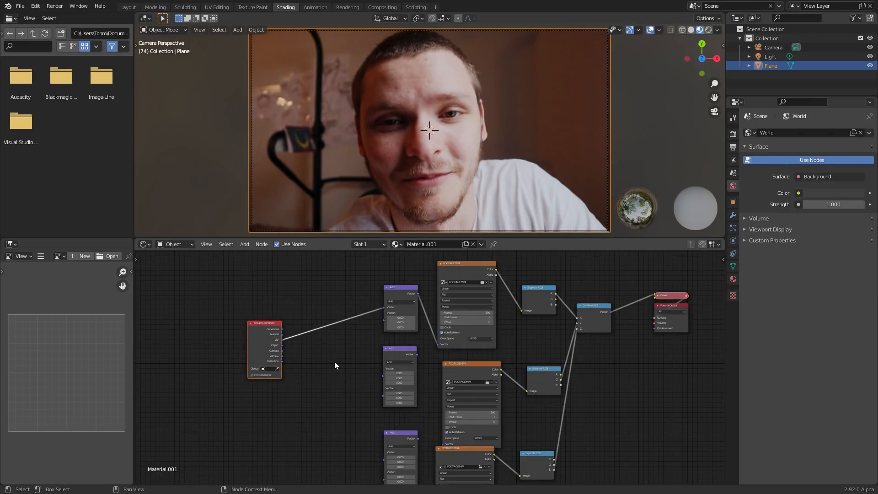
Step: Route Texture Coordinate's UV through a reroute to all three Add nodes, and connect the lower two Add nodes to their footage textures' Vector inputs
{"action": "scroll", "coordinate": [297, 320], "scroll_direction": "up", "scroll_amount": 2}
{"action": "right_click_drag", "start_coordinate": [260, 314], "coordinate": [377, 462], "text": "alt"}
{"action": "middle_click_drag", "start_coordinate": [453, 413], "coordinate": [414, 338]}
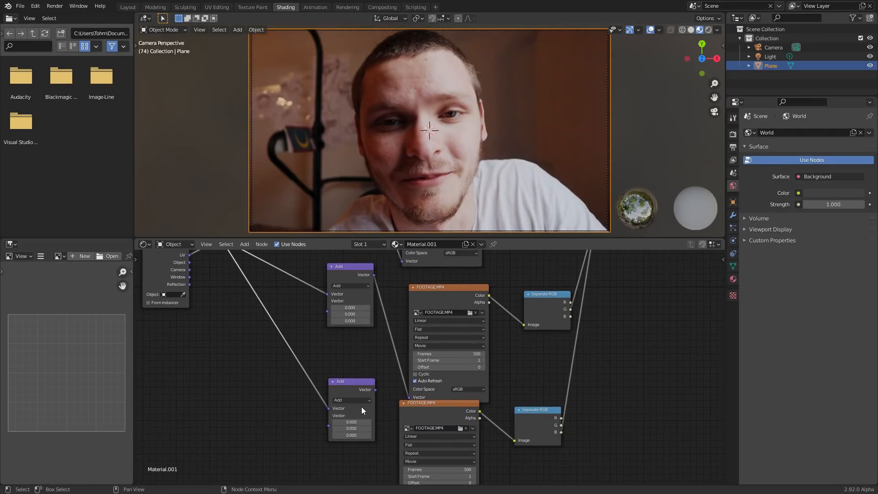
{"action": "right_click_drag", "start_coordinate": [361, 407], "coordinate": [415, 437], "text": "alt"}
{"action": "scroll", "coordinate": [372, 347], "scroll_direction": "up", "scroll_amount": 3}
{"action": "middle_click_drag", "start_coordinate": [374, 334], "coordinate": [408, 424]}
{"action": "scroll", "coordinate": [394, 397], "scroll_direction": "down", "scroll_amount": 2}
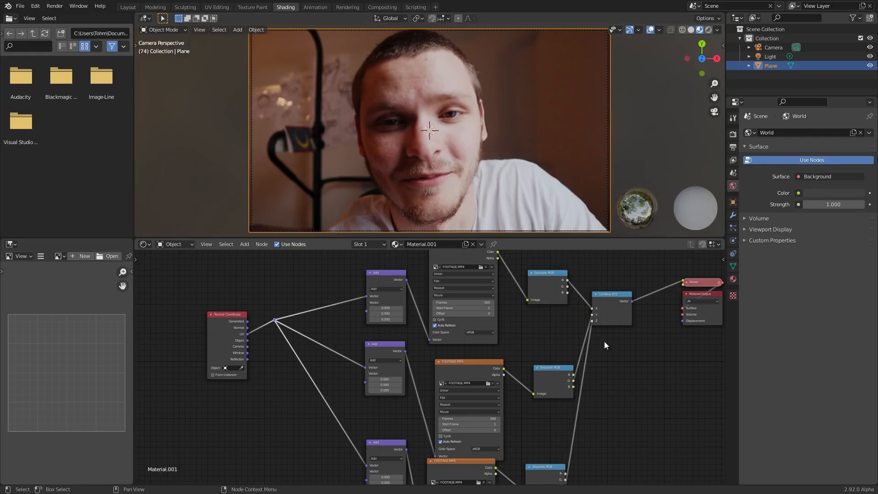
Step: Try an X offset of 0.001 on the first Add node
{"action": "scroll", "coordinate": [400, 319], "scroll_direction": "up", "scroll_amount": 5}
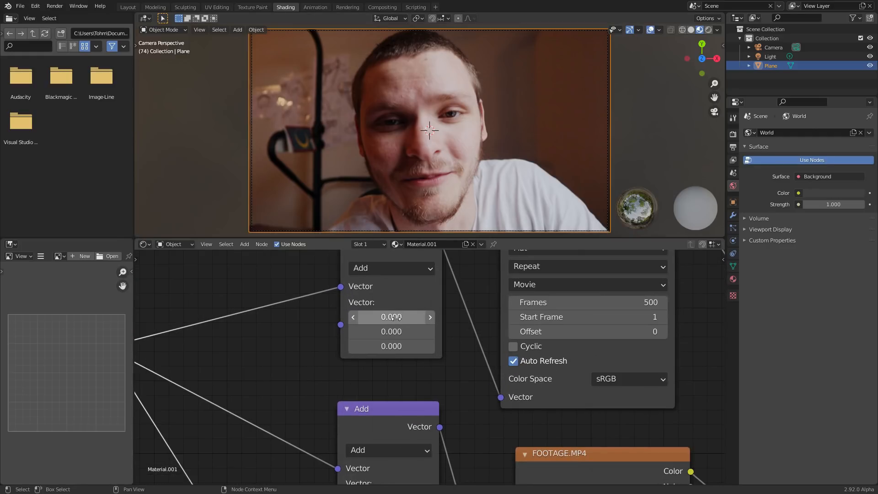
{"action": "left_click_drag", "start_coordinate": [396, 318], "coordinate": [401, 319]}
{"action": "double_click", "coordinate": [401, 319]}
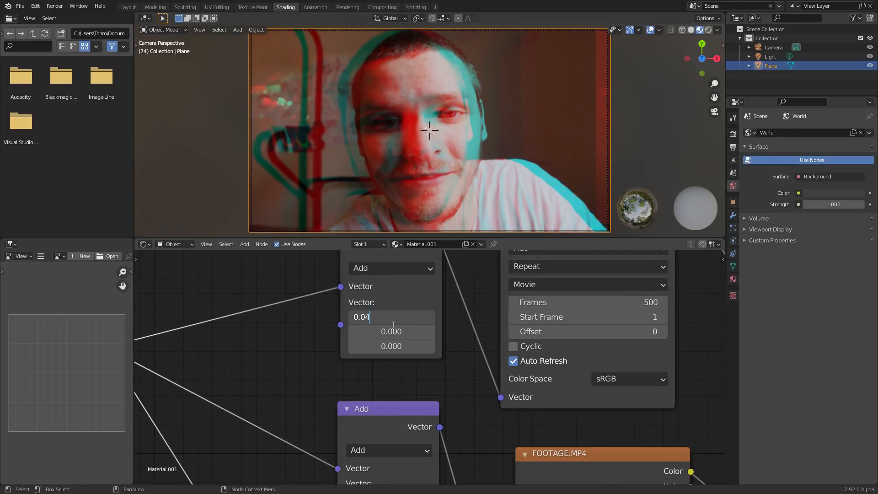
{"action": "key", "text": "BackSpace"}
{"action": "type", "text": "01"}
{"action": "key", "text": "Return"}
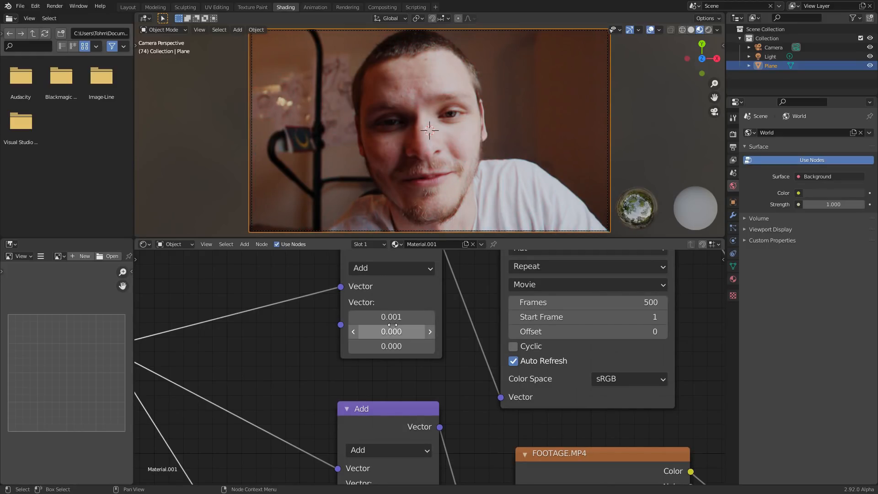
Step: Experiment with the first Add node's X offset, re-entering 0.001 and raising it to 0.021
{"action": "double_click", "coordinate": [396, 317]}
{"action": "type", "text": "0.0005"}
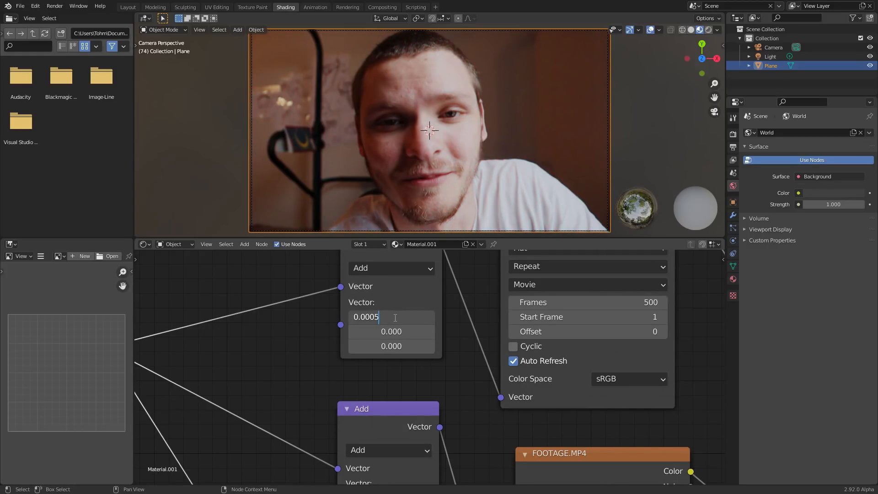
{"action": "key", "text": "BackSpace"}
{"action": "key", "text": "BackSpace"}
{"action": "type", "text": "1"}
{"action": "key", "text": "Return"}
{"action": "mouse_move", "coordinate": [398, 317]}
{"action": "left_mouse_down"}
{"action": "mouse_move", "coordinate": [416, 316]}
{"action": "mouse_move", "coordinate": [398, 315]}
{"action": "left_mouse_up"}
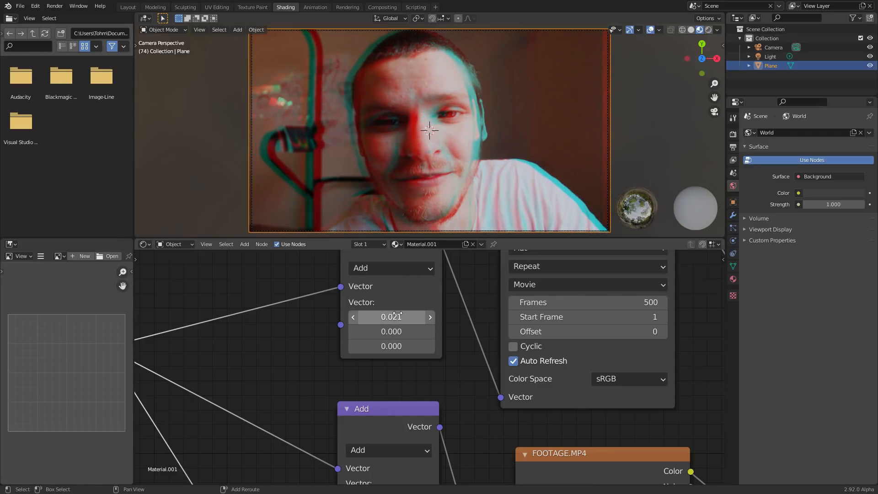
Step: Set the first Add node's X offset to 0.005 and inspect the red channel's fringing close up in the camera view
{"action": "double_click", "coordinate": [397, 316]}
{"action": "left_click", "coordinate": [404, 317]}
{"action": "key", "text": "BackSpace"}
{"action": "key", "text": "BackSpace"}
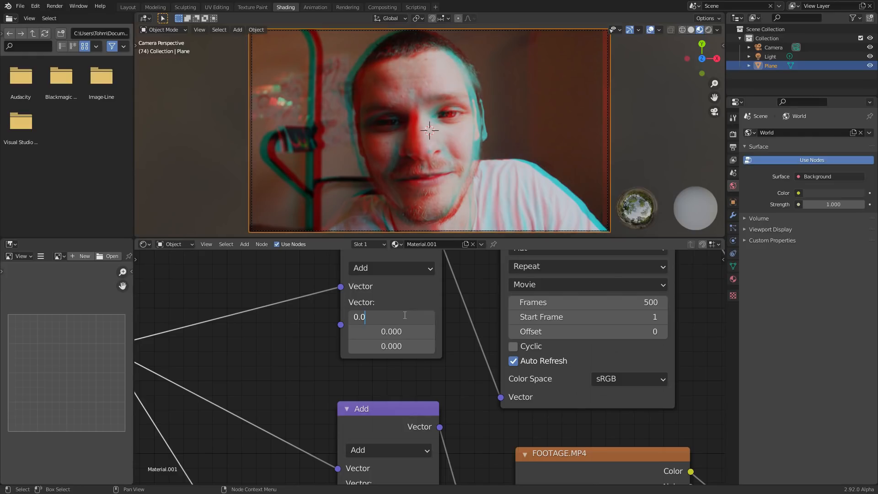
{"action": "type", "text": "05"}
{"action": "key", "text": "Return"}
{"action": "scroll", "coordinate": [498, 109], "scroll_direction": "up", "scroll_amount": 4}
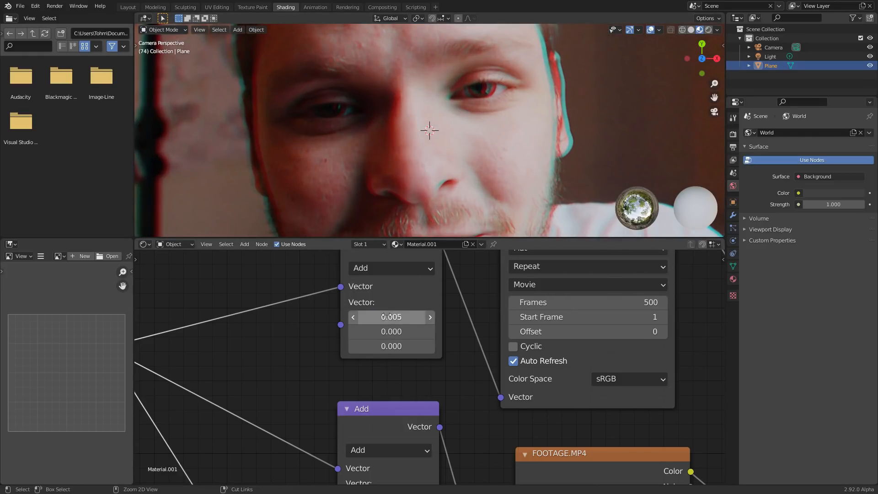
Step: Set the Y offset of the third Add node, which feeds the blue channel, to 0.005
{"action": "scroll", "coordinate": [394, 353], "scroll_direction": "down", "scroll_amount": 6}
{"action": "middle_click_drag", "start_coordinate": [402, 405], "coordinate": [390, 308]}
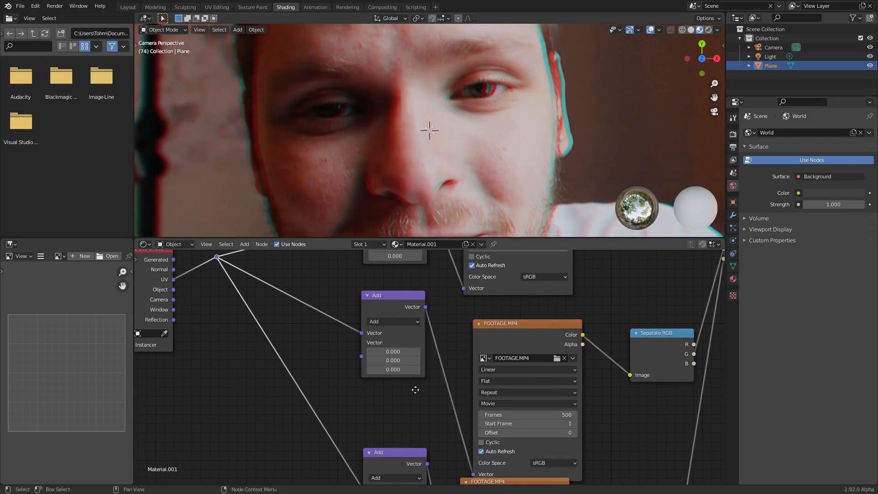
{"action": "middle_click_drag", "start_coordinate": [414, 389], "coordinate": [398, 285]}
{"action": "scroll", "coordinate": [382, 408], "scroll_direction": "up", "scroll_amount": 2}
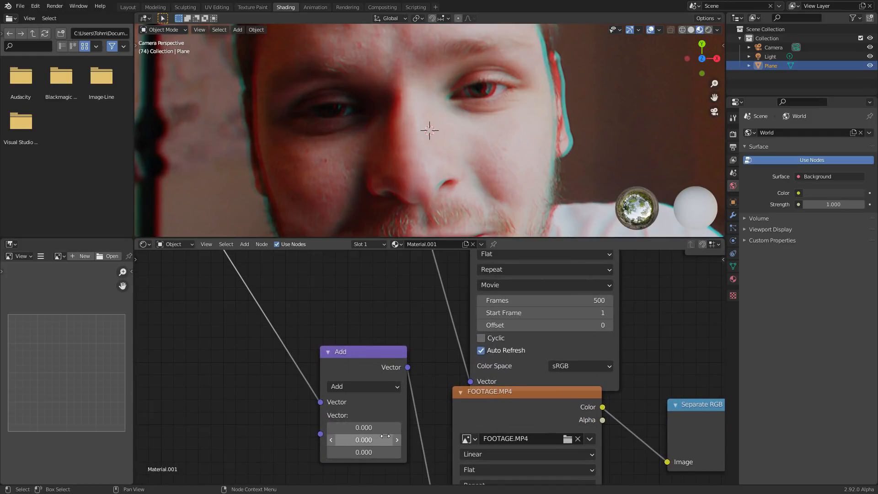
{"action": "left_click_drag", "start_coordinate": [366, 411], "coordinate": [364, 413]}
Step: Fit the plane in the viewport and play the animation to check the shifted colour channels on the footage
{"action": "key", "text": "Home"}
{"action": "key", "text": "space"}
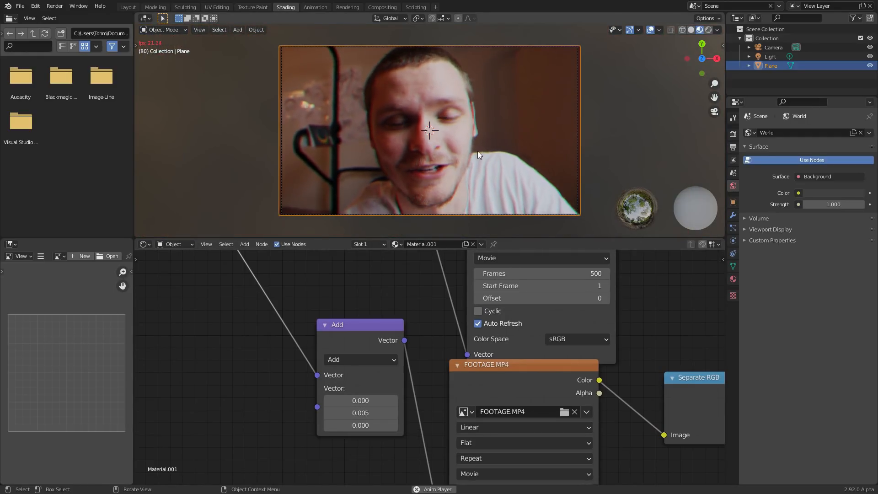
{"action": "scroll", "coordinate": [471, 147], "scroll_direction": "up", "scroll_amount": 2}
{"action": "key", "text": "space"}
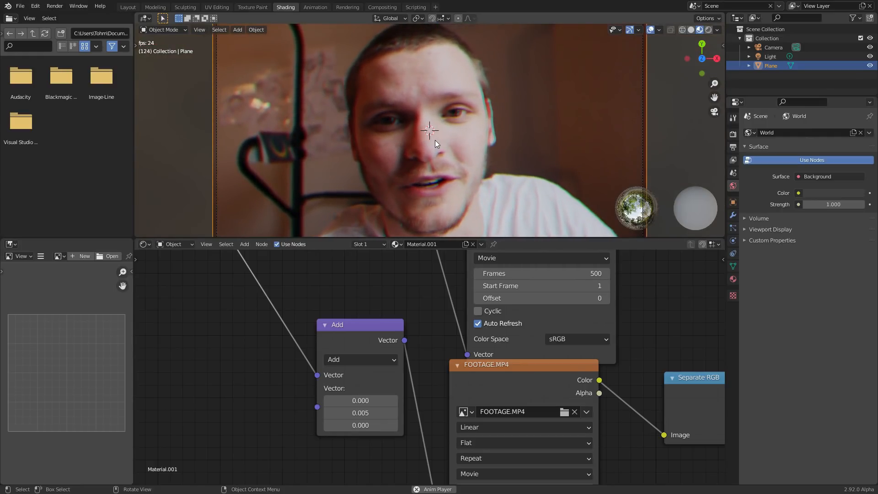
Step: Preview the first footage texture's Color directly through the Viewer to compare it with the channel-shifted result
{"action": "scroll", "coordinate": [455, 347], "scroll_direction": "down", "scroll_amount": 2}
{"action": "scroll", "coordinate": [455, 347], "scroll_direction": "down", "scroll_amount": 1}
{"action": "middle_click_drag", "start_coordinate": [455, 348], "coordinate": [421, 424]}
{"action": "middle_click_drag", "start_coordinate": [480, 294], "coordinate": [446, 358]}
{"action": "middle_click_drag", "start_coordinate": [436, 300], "coordinate": [445, 326]}
{"action": "left_click", "coordinate": [432, 293], "text": "ctrl+shift"}
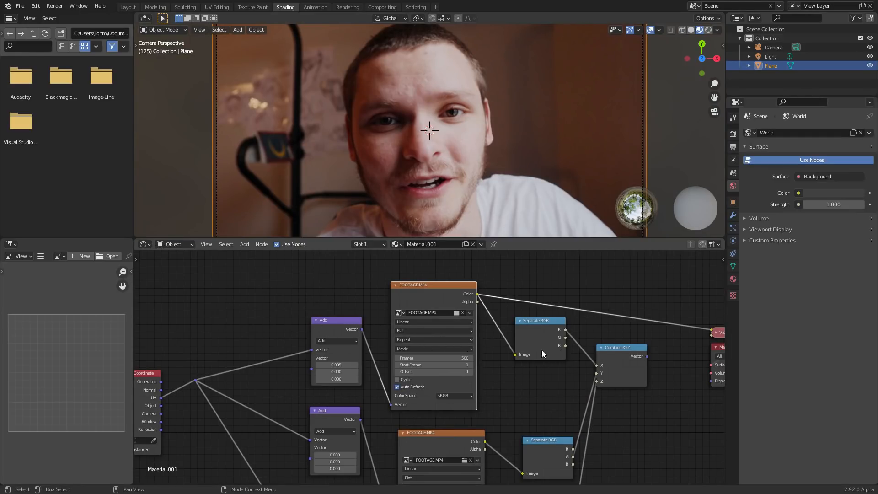
Step: Preview individual outputs of the first two Separate RGB nodes and return the Viewer to the Combine XYZ result
{"action": "left_click", "coordinate": [537, 330], "text": "ctrl+shift"}
{"action": "middle_click_drag", "start_coordinate": [537, 330], "coordinate": [491, 291]}
{"action": "left_click", "coordinate": [512, 412], "text": "ctrl+shift"}
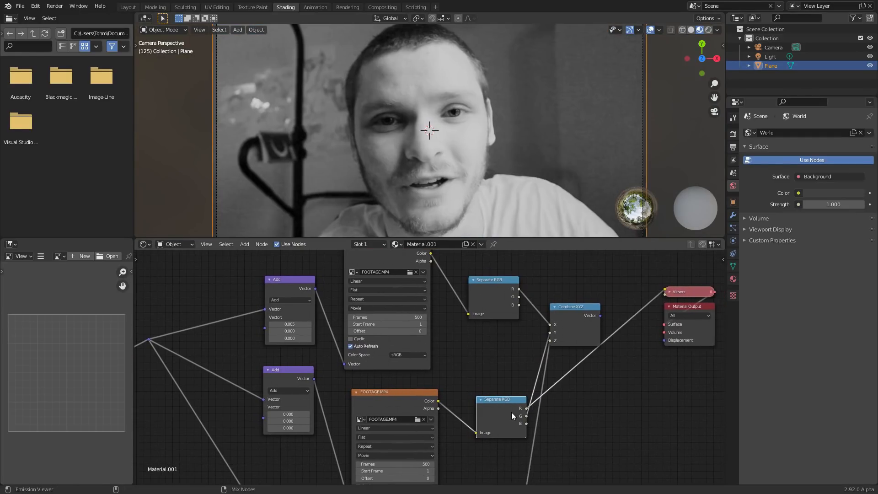
{"action": "left_click", "coordinate": [511, 413], "text": "ctrl+shift"}
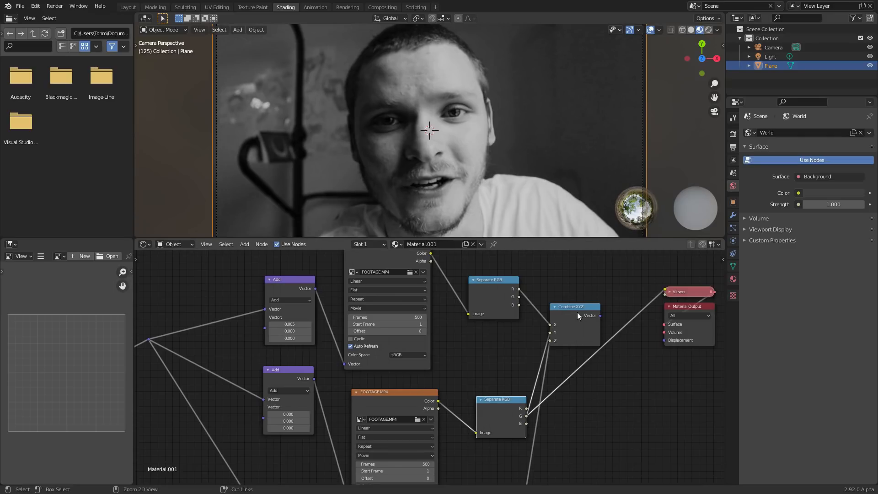
{"action": "left_click", "coordinate": [556, 325], "text": "ctrl+shift"}
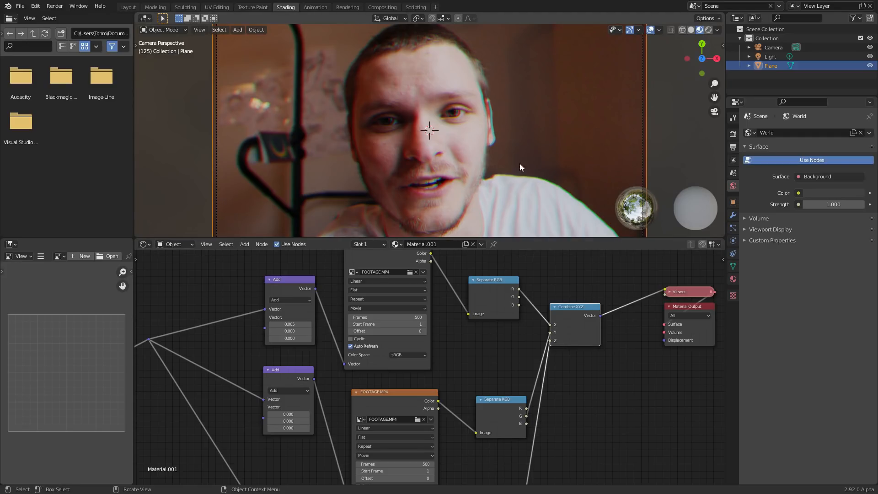
Step: Move the Texture Coordinate node and its reroute point farther away from the Add nodes to free up space between them
{"action": "scroll", "coordinate": [449, 326], "scroll_direction": "down", "scroll_amount": 2}
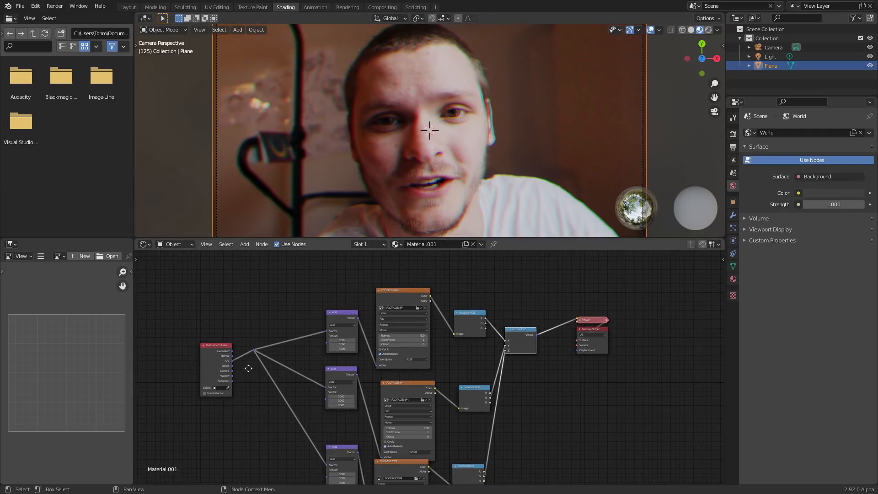
{"action": "middle_click_drag", "start_coordinate": [220, 371], "coordinate": [406, 337]}
{"action": "scroll", "coordinate": [406, 337], "scroll_direction": "up", "scroll_amount": 1}
{"action": "scroll", "coordinate": [405, 336], "scroll_direction": "up", "scroll_amount": 1}
{"action": "left_click_drag", "start_coordinate": [336, 351], "coordinate": [469, 269]}
{"action": "key", "text": "g"}
{"action": "left_click", "coordinate": [269, 309]}
{"action": "scroll", "coordinate": [375, 316], "scroll_direction": "up", "scroll_amount": 1}
{"action": "key", "text": "g"}
{"action": "left_click", "coordinate": [302, 294]}
Step: Add a Separate XYZ node below the reroute point beside the Texture Coordinate node
{"action": "key", "text": "shift+a"}
{"action": "left_click", "coordinate": [314, 273]}
{"action": "type", "text": "se"}
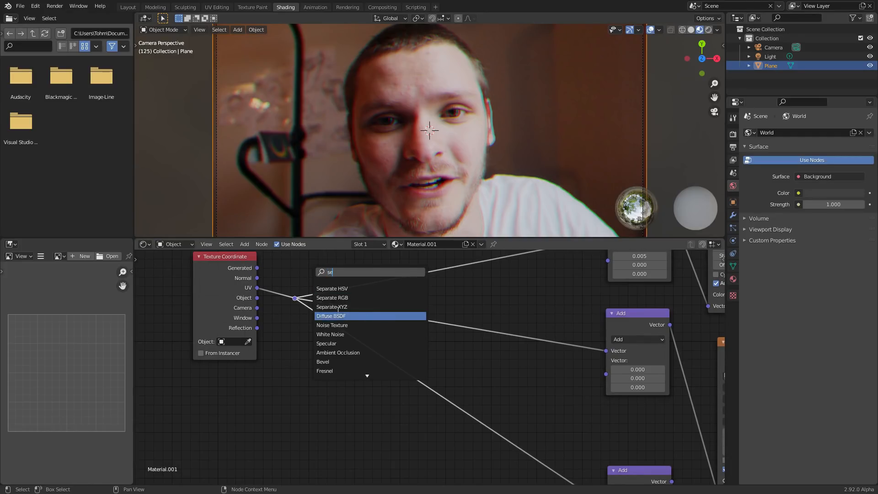
{"action": "left_click", "coordinate": [332, 306]}
{"action": "left_click", "coordinate": [361, 338]}
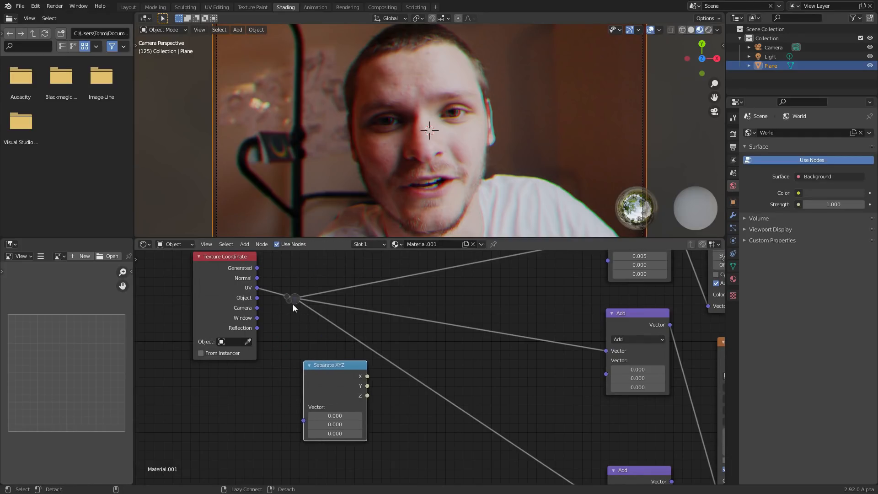
Step: Connect the UV reroute to the Separate XYZ node's Vector input and preview its Y output across the whole plane
{"action": "right_click_drag", "start_coordinate": [291, 300], "coordinate": [310, 391], "text": "alt"}
{"action": "left_click_drag", "start_coordinate": [333, 372], "coordinate": [334, 377]}
{"action": "left_click", "coordinate": [339, 378], "text": "ctrl+shift"}
{"action": "left_click", "coordinate": [339, 378], "text": "ctrl+shift"}
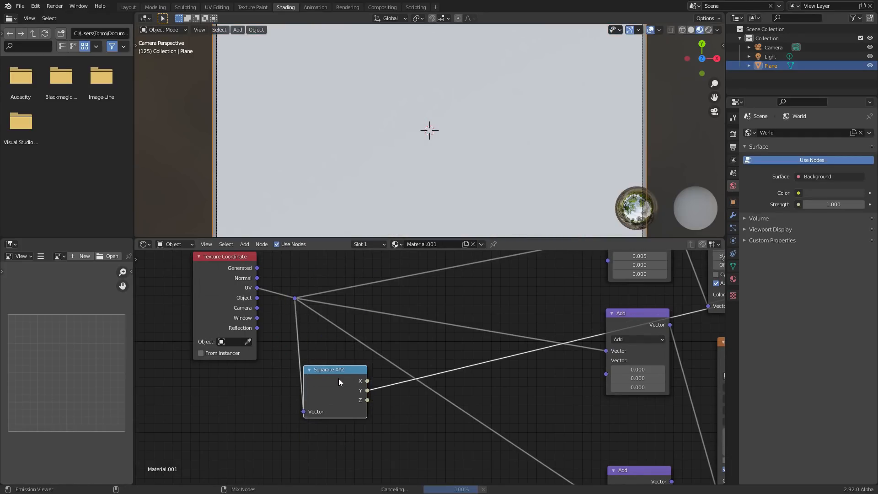
{"action": "scroll", "coordinate": [424, 146], "scroll_direction": "down", "scroll_amount": 3}
{"action": "scroll", "coordinate": [430, 165], "scroll_direction": "up", "scroll_amount": 1}
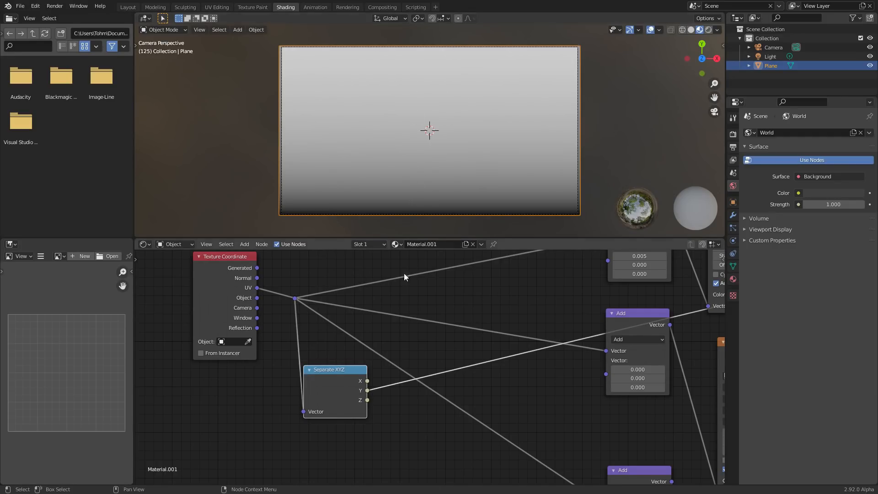
Step: Insert a Math node on the link leaving the Separate XYZ node's Y output
{"action": "left_click_drag", "start_coordinate": [321, 385], "coordinate": [301, 415]}
{"action": "middle_click_drag", "start_coordinate": [357, 387], "coordinate": [358, 355]}
{"action": "key", "text": "shift+a"}
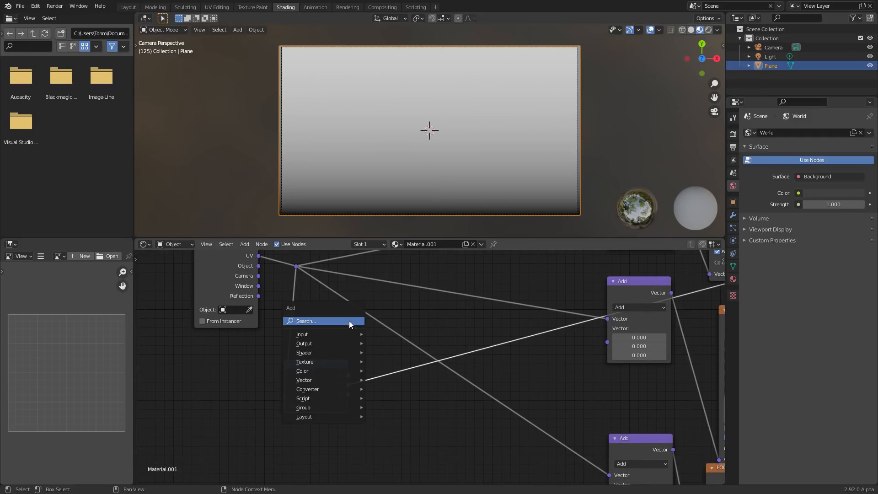
{"action": "left_click", "coordinate": [350, 321]}
{"action": "type", "text": "math"}
{"action": "key", "text": "Return"}
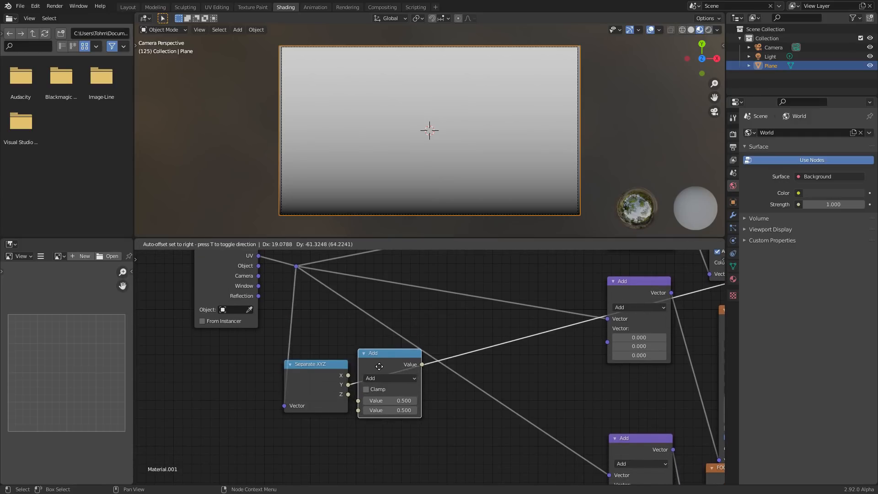
{"action": "left_click", "coordinate": [393, 379]}
Step: Set the new Math node's operation to Multiply with a value of 80
{"action": "left_click", "coordinate": [395, 379]}
{"action": "left_click", "coordinate": [402, 304]}
{"action": "left_click", "coordinate": [412, 410]}
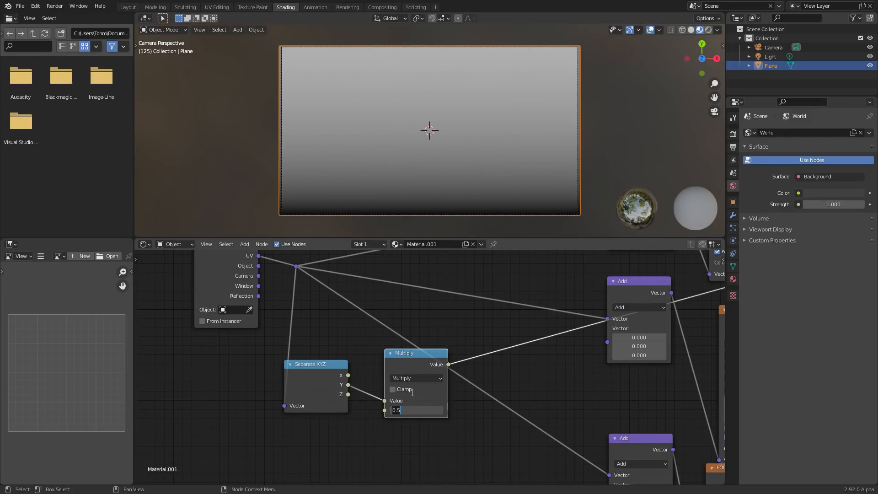
{"action": "type", "text": "80"}
{"action": "key", "text": "Return"}
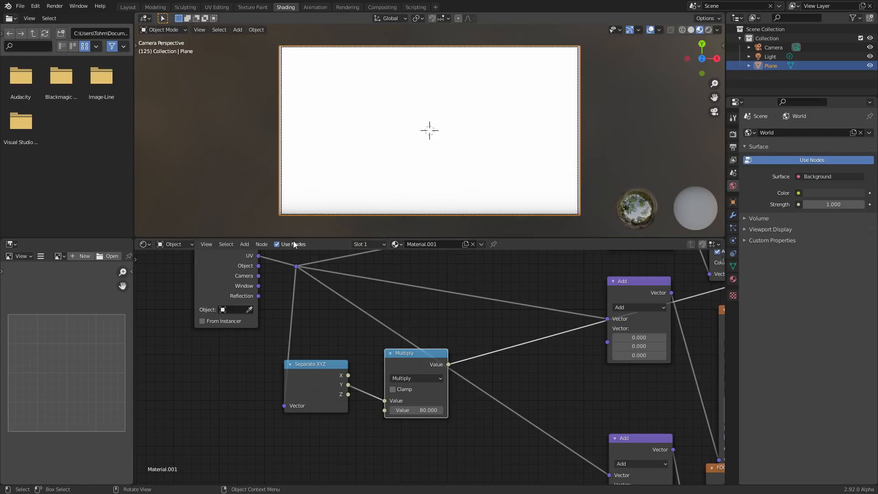
Step: Shift the Texture Coordinate, reroute, Separate XYZ and Multiply nodes away from the Add nodes to make room in the chain
{"action": "left_click", "coordinate": [219, 285]}
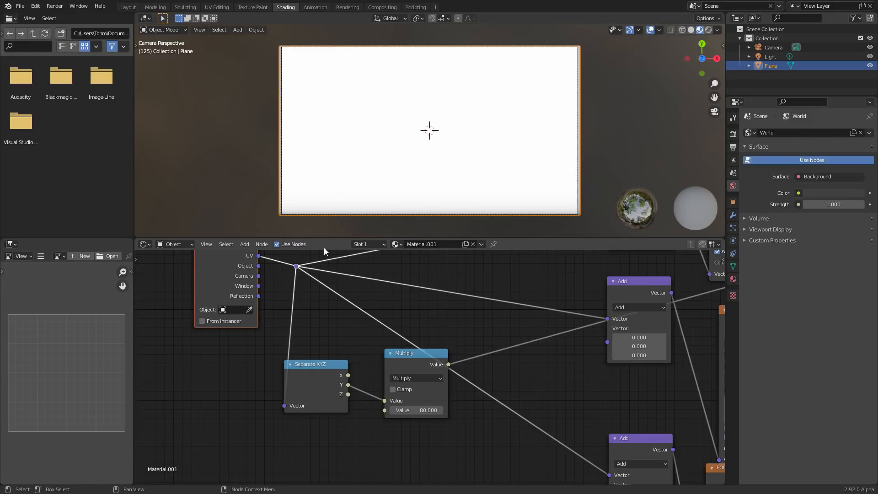
{"action": "key", "text": "g"}
{"action": "left_click", "coordinate": [228, 266]}
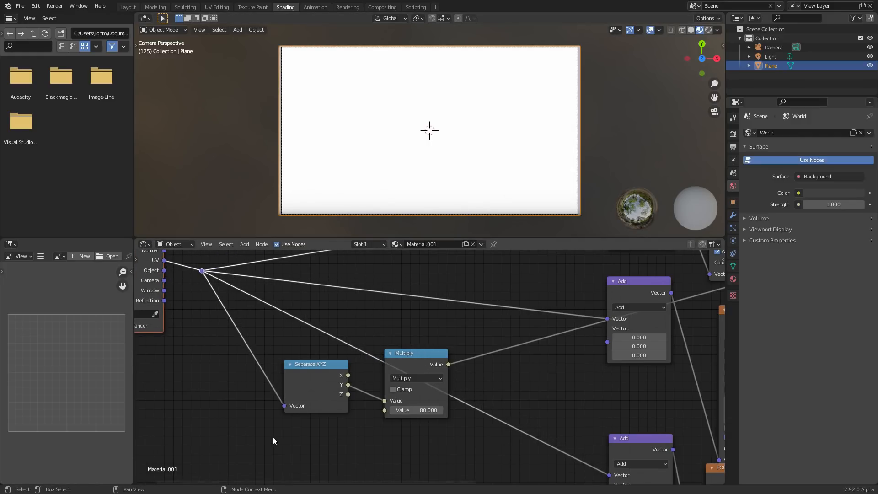
{"action": "left_click_drag", "start_coordinate": [273, 436], "coordinate": [411, 383]}
{"action": "key", "text": "g"}
{"action": "left_click", "coordinate": [288, 409]}
{"action": "middle_click_drag", "start_coordinate": [321, 382], "coordinate": [364, 356]}
{"action": "left_click", "coordinate": [354, 342]}
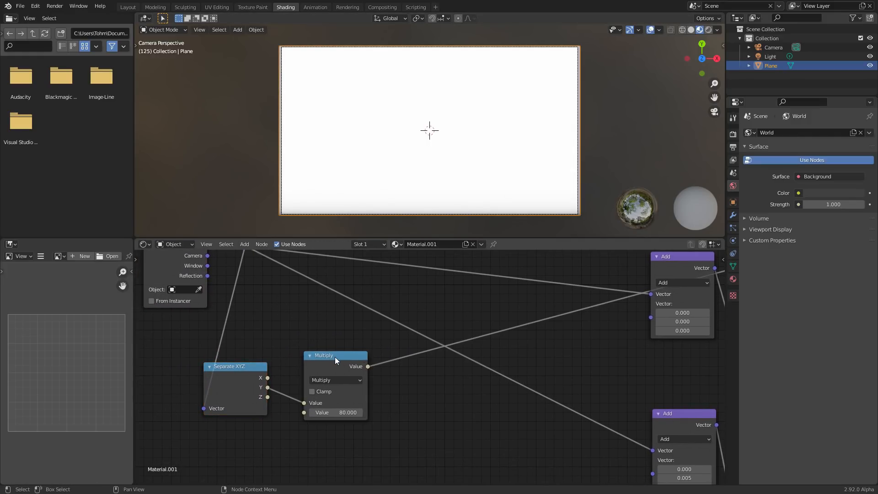
Step: Duplicate the Multiply node onto its output link, set the copy to Fraction, and inspect the repeating gradient on the plane
{"action": "left_click", "coordinate": [335, 357]}
{"action": "key", "text": "shift+d"}
{"action": "left_click", "coordinate": [432, 378]}
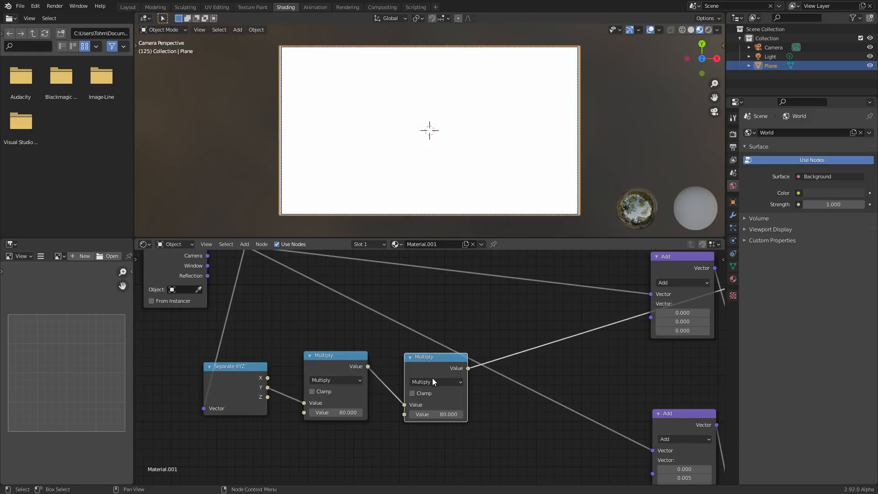
{"action": "left_click", "coordinate": [434, 382]}
{"action": "left_click", "coordinate": [563, 310]}
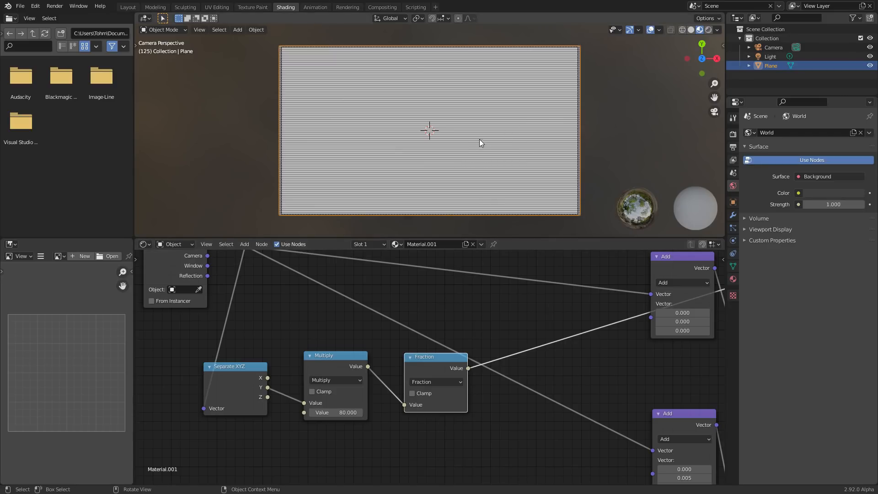
{"action": "scroll", "coordinate": [478, 140], "scroll_direction": "up", "scroll_amount": 5}
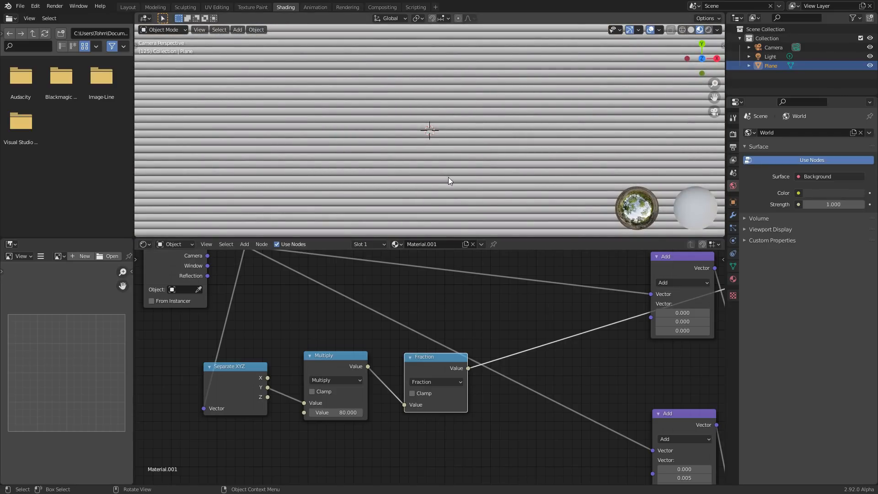
{"action": "scroll", "coordinate": [438, 122], "scroll_direction": "down", "scroll_amount": 6}
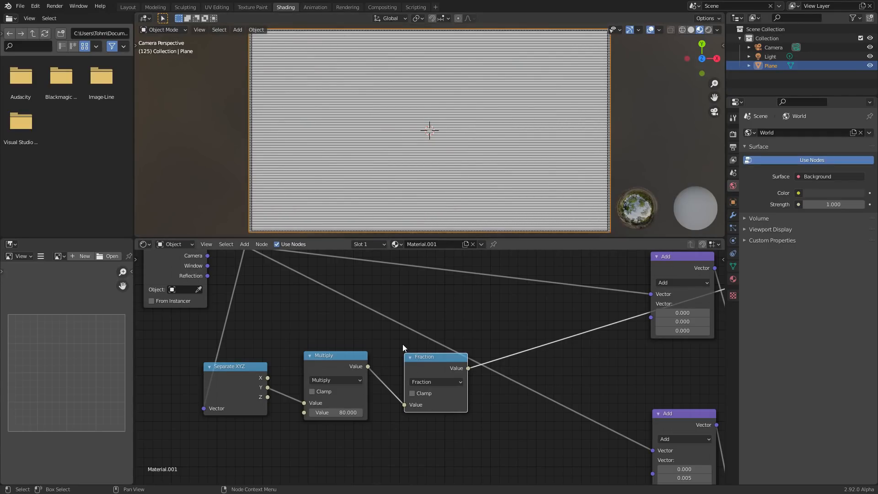
Step: Move the Separate XYZ, Multiply and Fraction nodes together farther from the Add nodes
{"action": "left_click_drag", "start_coordinate": [206, 425], "coordinate": [416, 380]}
{"action": "key", "text": "g"}
{"action": "left_click", "coordinate": [317, 408]}
{"action": "left_click", "coordinate": [318, 370]}
{"action": "middle_click_drag", "start_coordinate": [228, 371], "coordinate": [246, 359]}
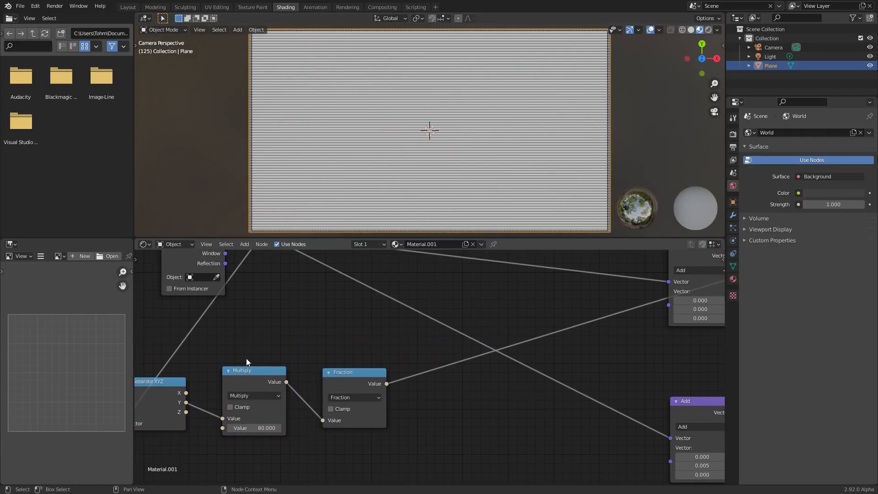
Step: Duplicate the Fraction node onto its output link and change the copy's operation to Greater Than, leaving both nodes expanded
{"action": "left_click", "coordinate": [328, 371]}
{"action": "key", "text": "shift+d"}
{"action": "left_click", "coordinate": [415, 369]}
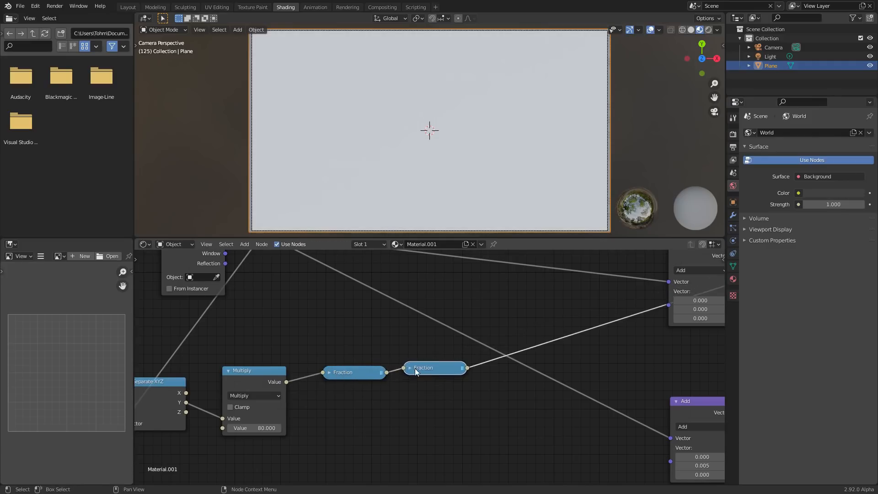
{"action": "left_click", "coordinate": [429, 369]}
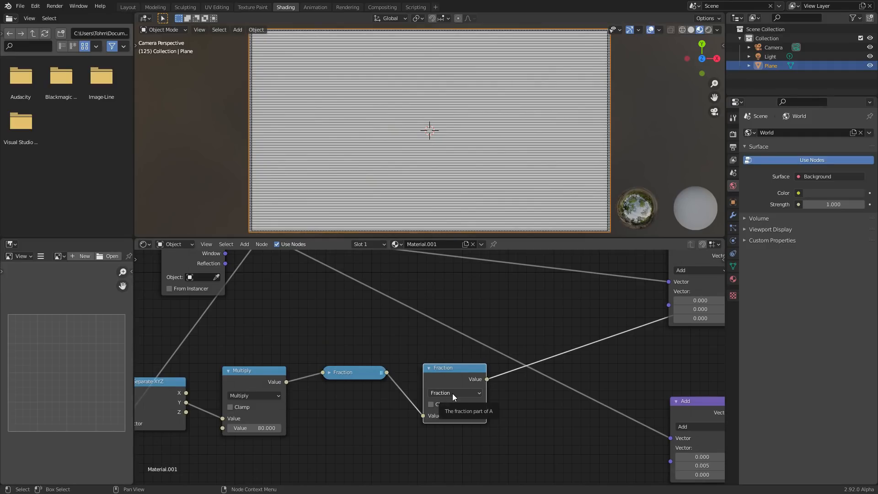
{"action": "left_click", "coordinate": [446, 393]}
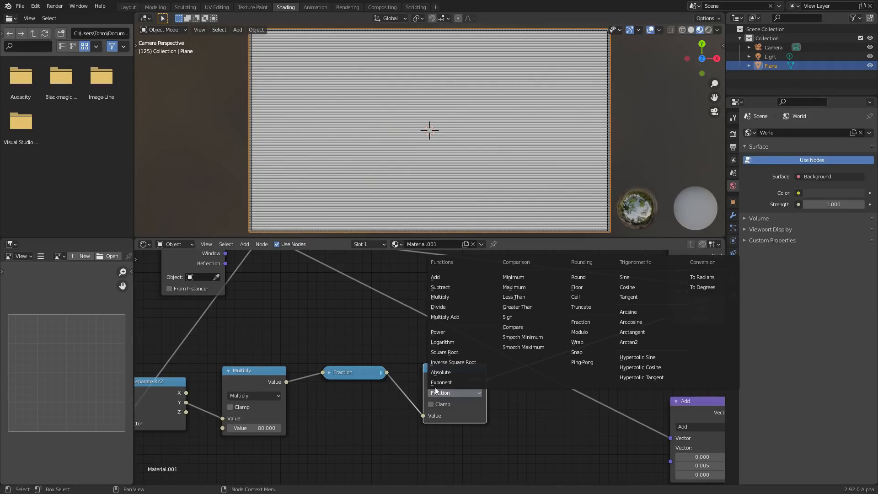
{"action": "left_click", "coordinate": [457, 395]}
{"action": "scroll", "coordinate": [443, 125], "scroll_direction": "up", "scroll_amount": 2}
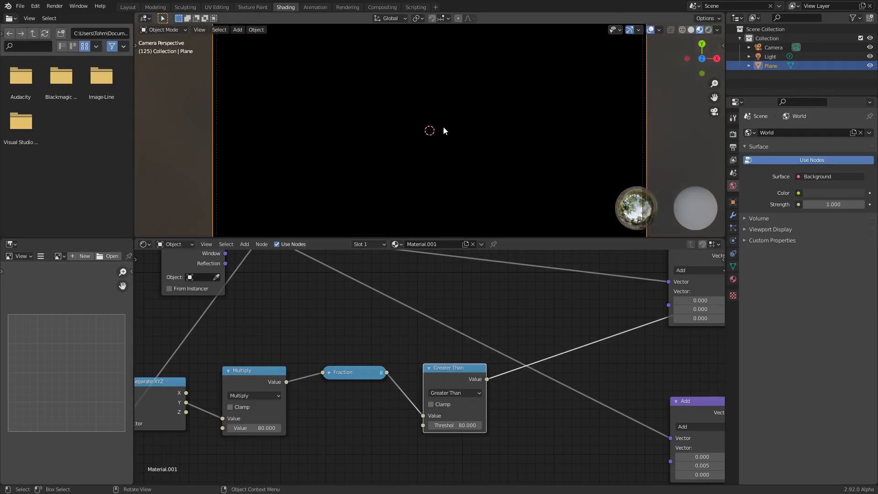
{"action": "key", "text": "h"}
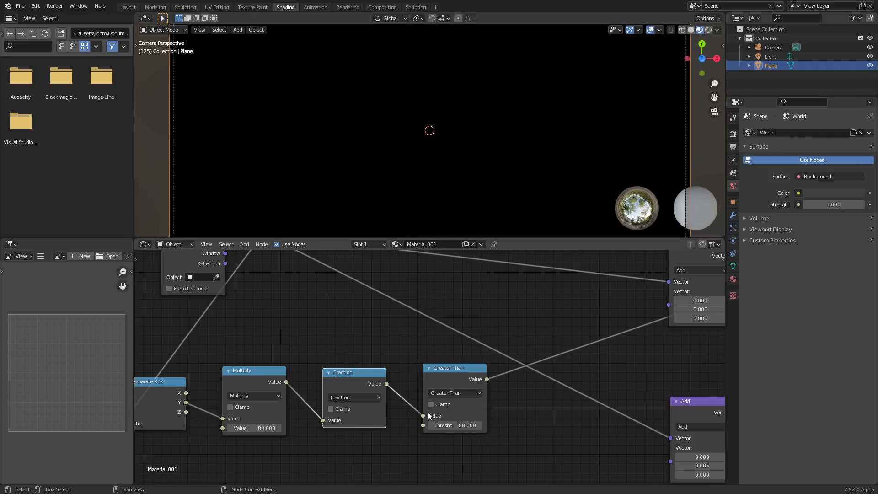
Step: Set the Greater Than node's threshold to 0.5 and inspect the stripes close up
{"action": "left_click", "coordinate": [453, 423]}
{"action": "key", "text": "BackSpace"}
{"action": "type", "text": ".5"}
{"action": "key", "text": "Return"}
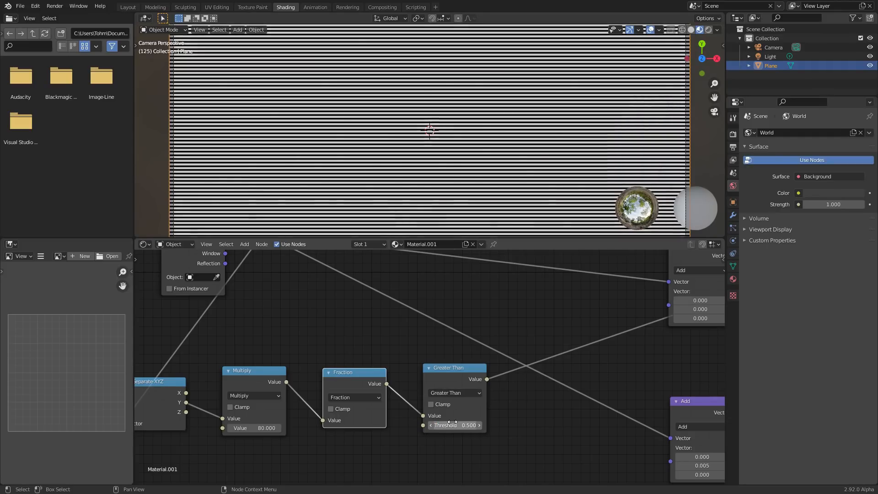
{"action": "scroll", "coordinate": [468, 123], "scroll_direction": "up", "scroll_amount": 2}
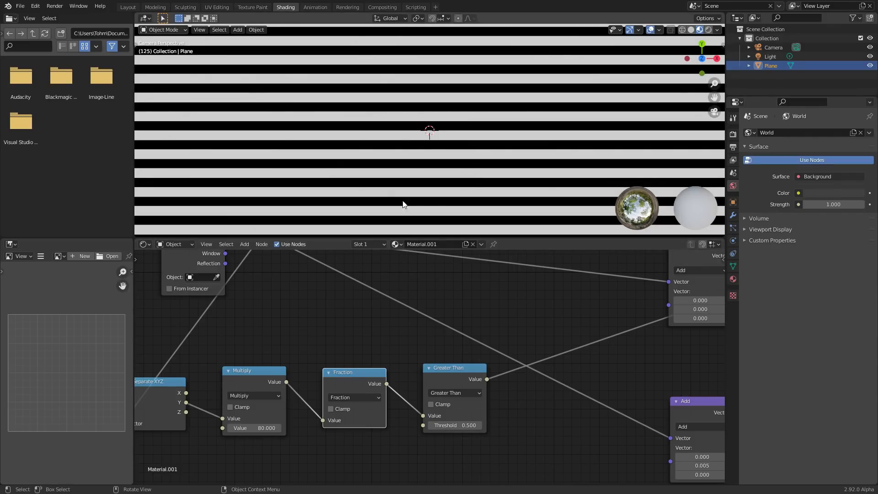
Step: Set the Multiply node's value to 1 and view the stripe pattern on the whole plane
{"action": "middle_click_drag", "start_coordinate": [377, 360], "coordinate": [439, 360]}
{"action": "left_click", "coordinate": [333, 432]}
{"action": "type", "text": "1"}
{"action": "key", "text": "Return"}
{"action": "scroll", "coordinate": [429, 135], "scroll_direction": "down", "scroll_amount": 3}
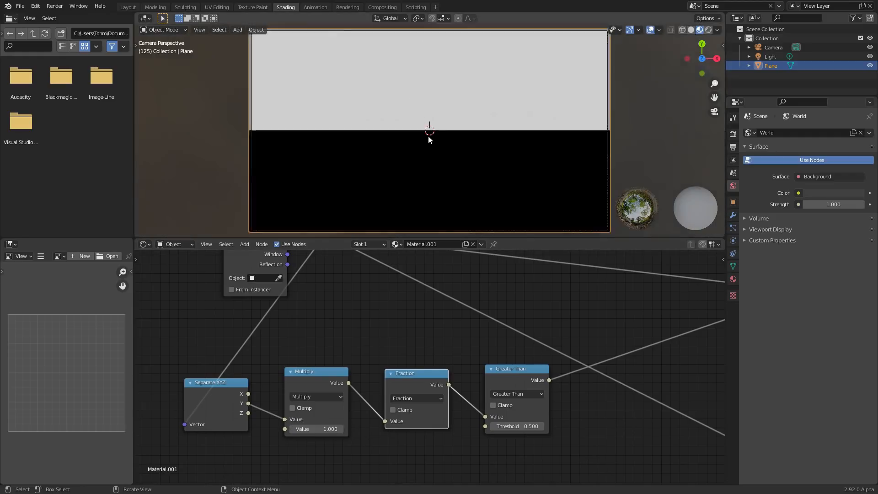
{"action": "scroll", "coordinate": [434, 135], "scroll_direction": "up", "scroll_amount": 2}
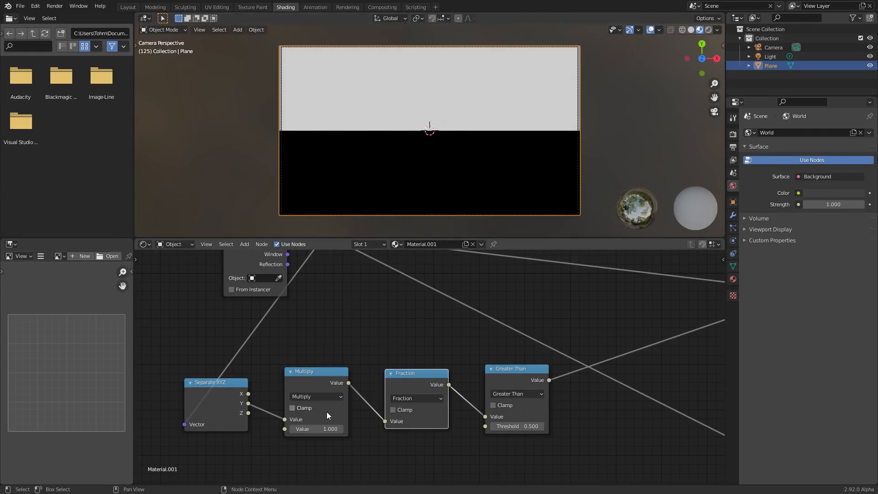
Step: Raise the Multiply node's value to 2 to compare the stripes, and return it to 80
{"action": "left_click", "coordinate": [341, 429]}
{"action": "left_click", "coordinate": [338, 429]}
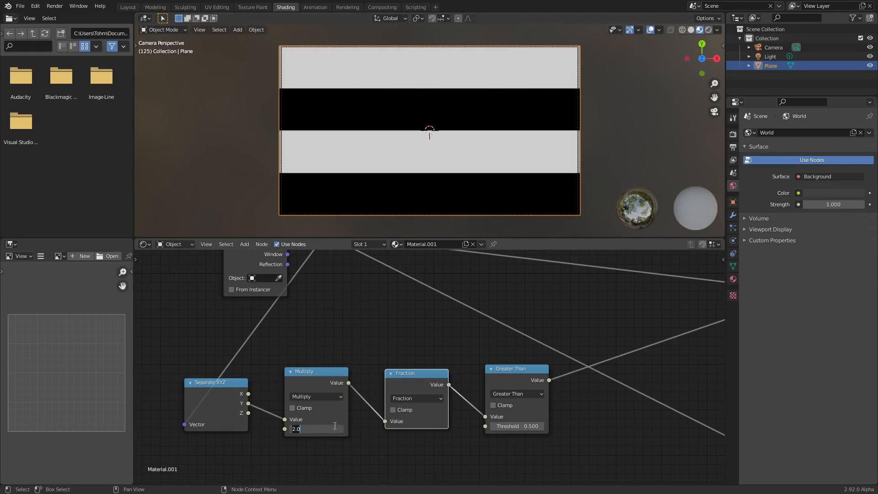
{"action": "type", "text": "80"}
{"action": "key", "text": "Return"}
Step: Move the Viewer and Material Output nodes farther away from the Combine XYZ node
{"action": "scroll", "coordinate": [349, 381], "scroll_direction": "down", "scroll_amount": 2}
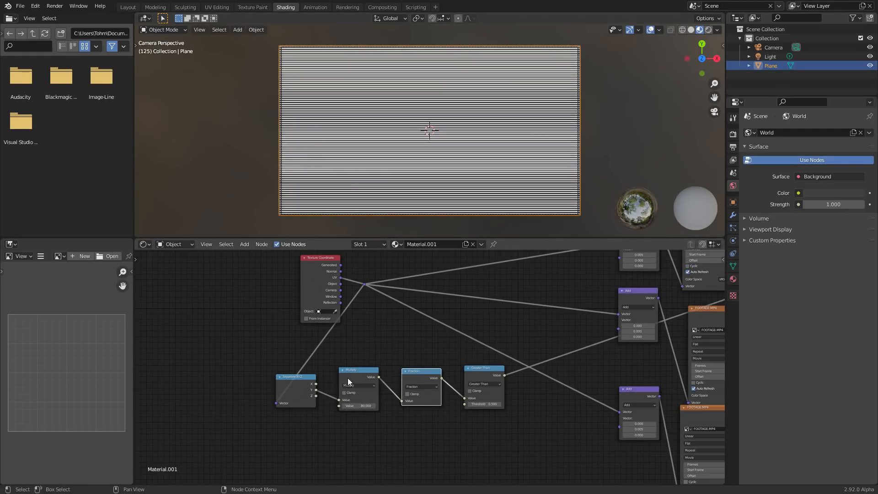
{"action": "middle_click_drag", "start_coordinate": [512, 388], "coordinate": [279, 382]}
{"action": "middle_click_drag", "start_coordinate": [505, 346], "coordinate": [328, 414]}
{"action": "middle_click_drag", "start_coordinate": [589, 357], "coordinate": [471, 363]}
{"action": "left_click_drag", "start_coordinate": [530, 388], "coordinate": [445, 285]}
{"action": "key", "text": "g"}
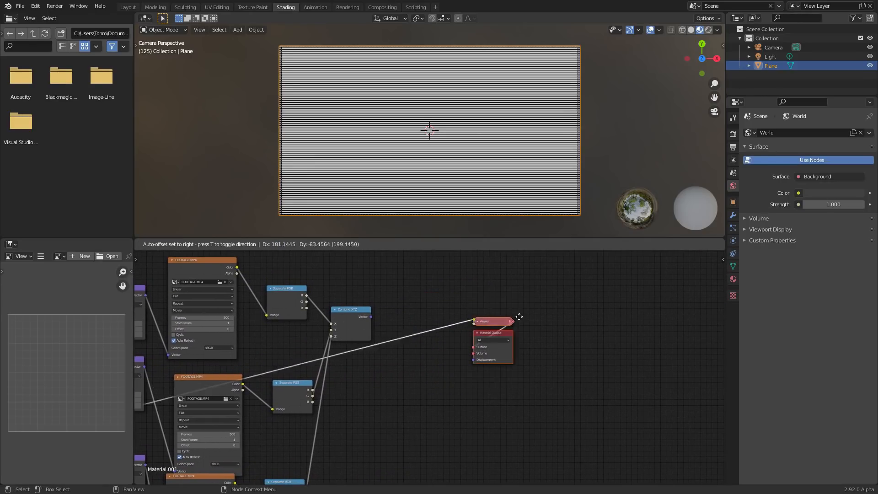
{"action": "left_click", "coordinate": [567, 338]}
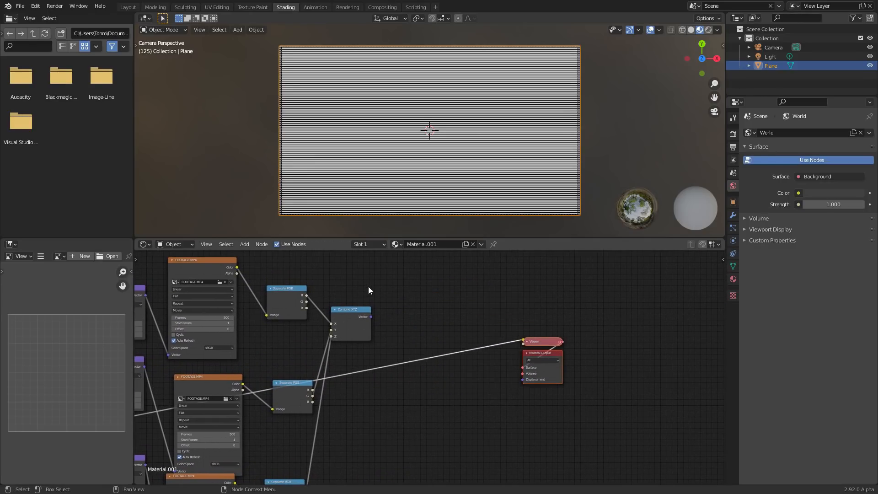
Step: Preview the Combine XYZ output and insert a MixRGB node set to Multiply between it and the Viewer
{"action": "left_click", "coordinate": [346, 309], "text": "ctrl+shift"}
{"action": "scroll", "coordinate": [379, 306], "scroll_direction": "up", "scroll_amount": 2}
{"action": "key", "text": "shift+a"}
{"action": "left_click", "coordinate": [391, 282]}
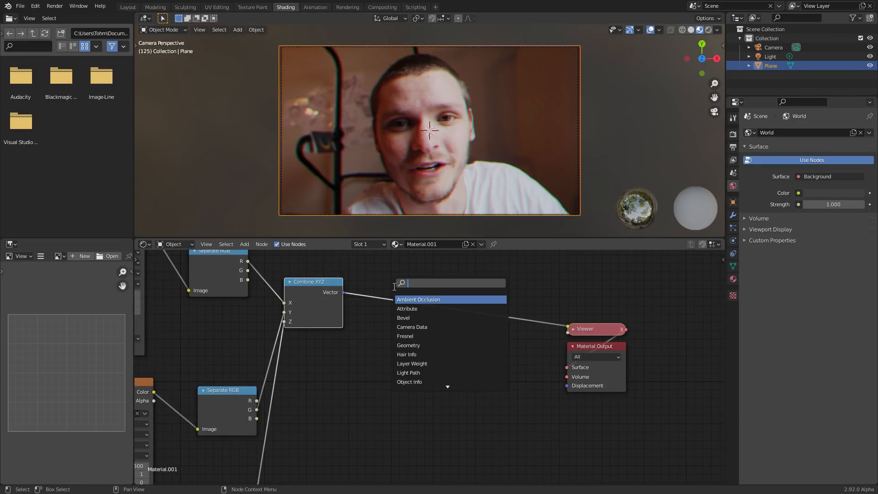
{"action": "type", "text": "mix"}
{"action": "key", "text": "Down"}
{"action": "key", "text": "Return"}
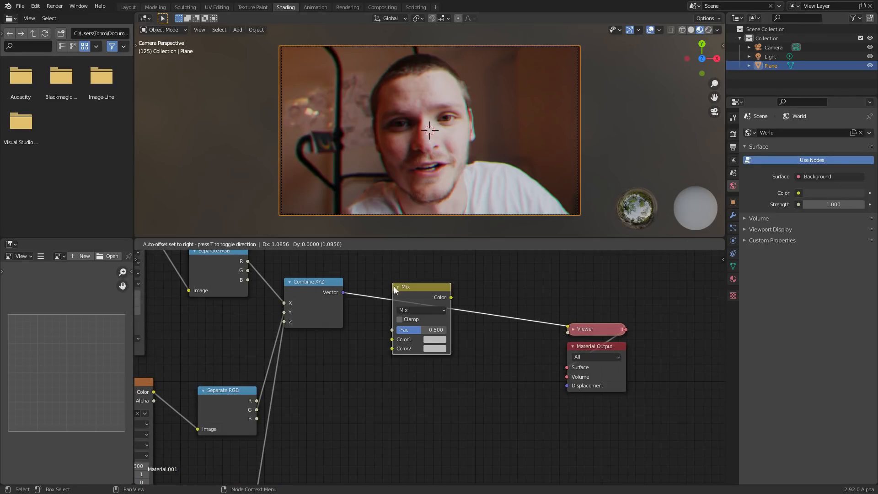
{"action": "left_click", "coordinate": [394, 286]}
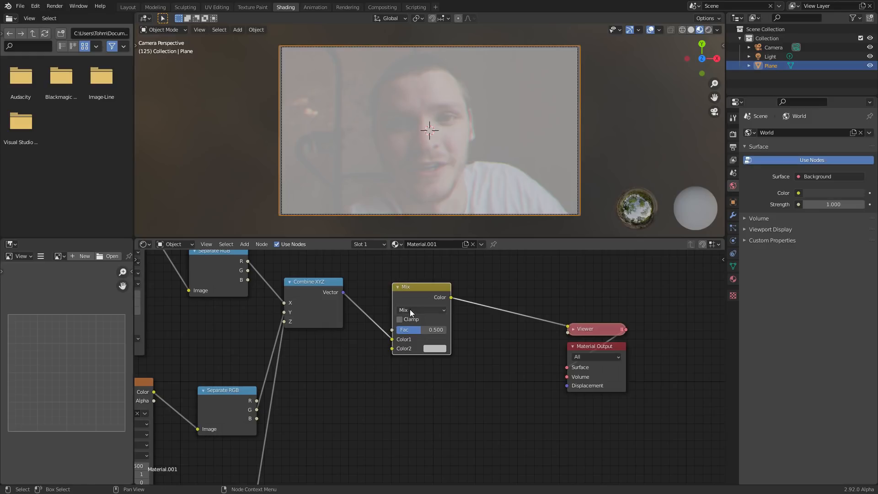
{"action": "left_click", "coordinate": [410, 309]}
{"action": "left_click", "coordinate": [410, 280]}
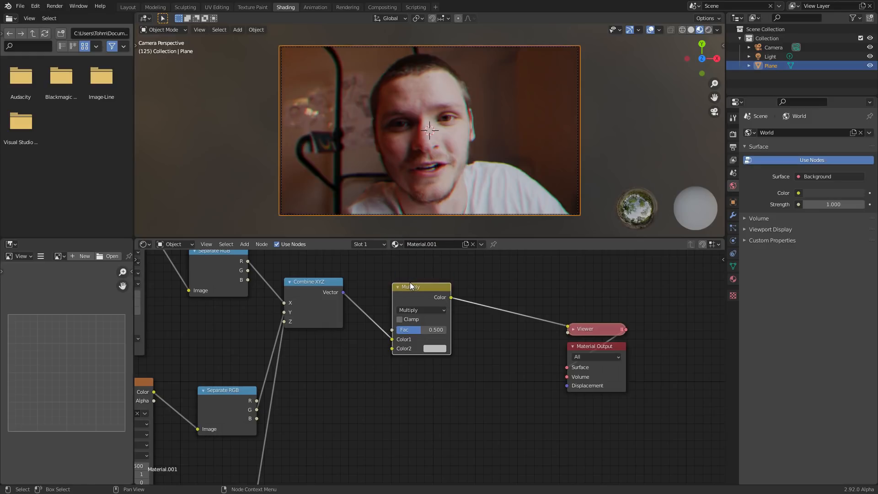
Step: Connect the Greater Than node's output to the Color2 input of the Multiply mix node
{"action": "scroll", "coordinate": [416, 311], "scroll_direction": "down", "scroll_amount": 3}
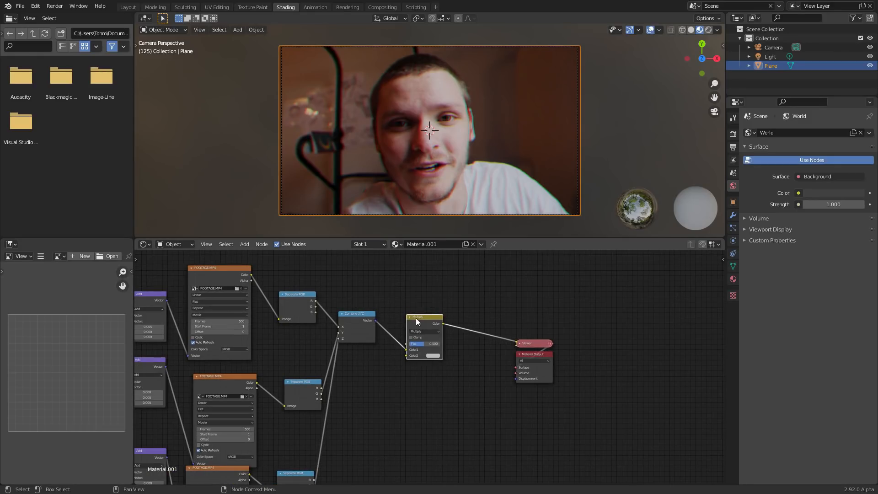
{"action": "middle_click_drag", "start_coordinate": [416, 317], "coordinate": [556, 264]}
{"action": "middle_click_drag", "start_coordinate": [287, 389], "coordinate": [374, 370]}
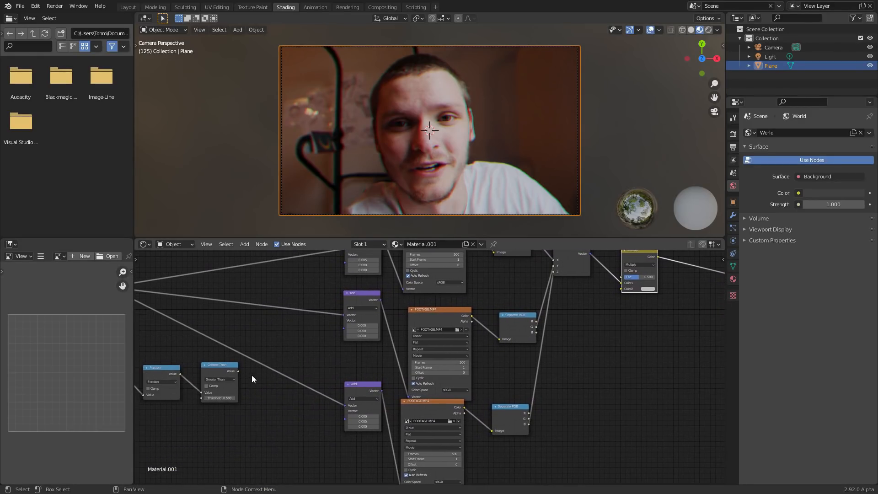
{"action": "right_click_drag", "start_coordinate": [229, 368], "coordinate": [616, 288], "text": "alt"}
{"action": "middle_click_drag", "start_coordinate": [641, 295], "coordinate": [447, 353]}
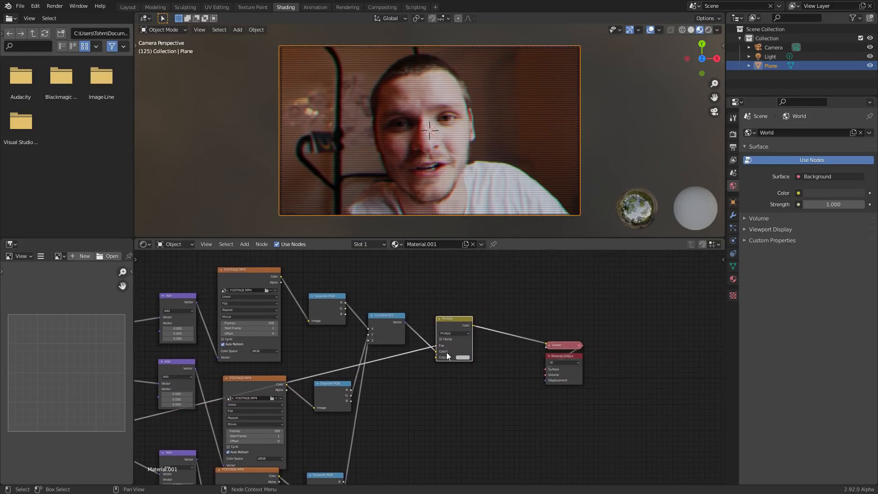
{"action": "scroll", "coordinate": [462, 346], "scroll_direction": "up", "scroll_amount": 2}
{"action": "scroll", "coordinate": [461, 347], "scroll_direction": "up", "scroll_amount": 2}
{"action": "left_click_drag", "start_coordinate": [445, 312], "coordinate": [451, 342]}
Step: Try the Multiply mix node's factor at 0.7, 0 and 0.5 to compare the scanline strength close up
{"action": "scroll", "coordinate": [416, 137], "scroll_direction": "up", "scroll_amount": 3}
{"action": "mouse_move", "coordinate": [499, 315]}
{"action": "left_mouse_down"}
{"action": "mouse_move", "coordinate": [483, 315]}
{"action": "mouse_move", "coordinate": [508, 312]}
{"action": "left_mouse_up"}
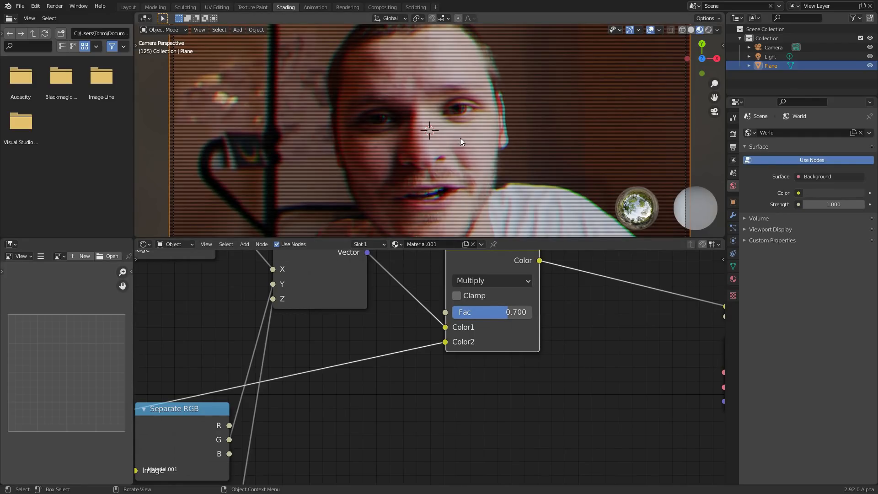
{"action": "scroll", "coordinate": [460, 138], "scroll_direction": "up", "scroll_amount": 3}
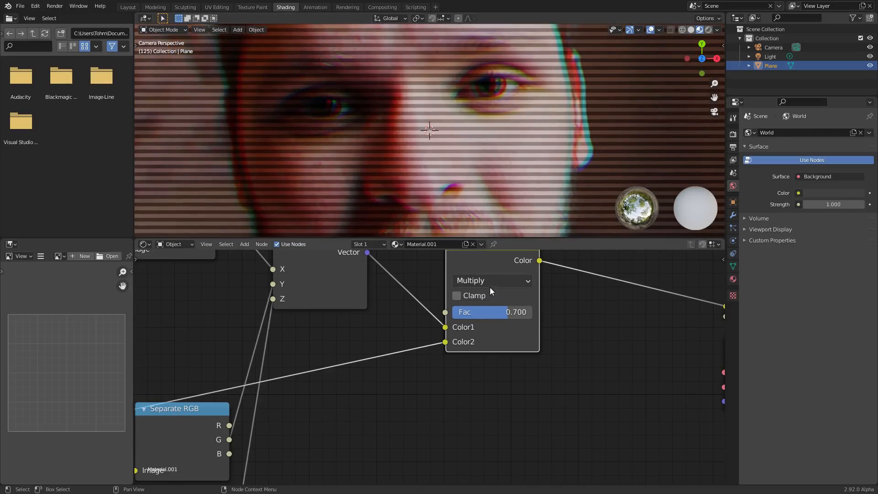
{"action": "left_click_drag", "start_coordinate": [507, 312], "coordinate": [488, 314]}
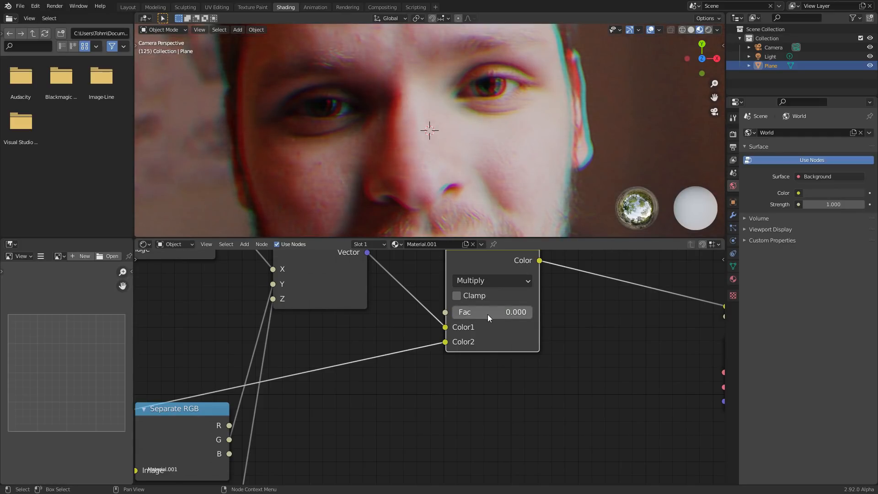
{"action": "left_click", "coordinate": [488, 314]}
{"action": "type", "text": "0.5"}
{"action": "key", "text": "Return"}
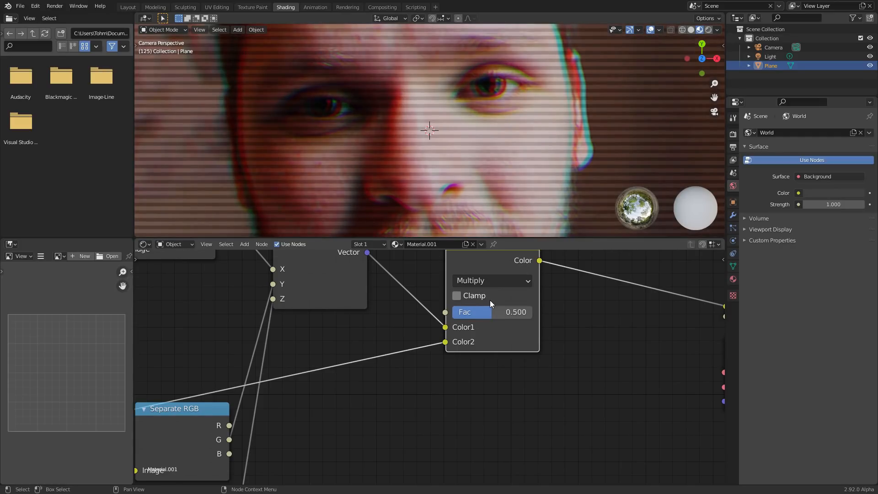
Step: Set the Multiply mix node's factor to 0.75 and check the scanlines over the whole footage
{"action": "left_click", "coordinate": [519, 306]}
{"action": "key", "text": "BackSpace"}
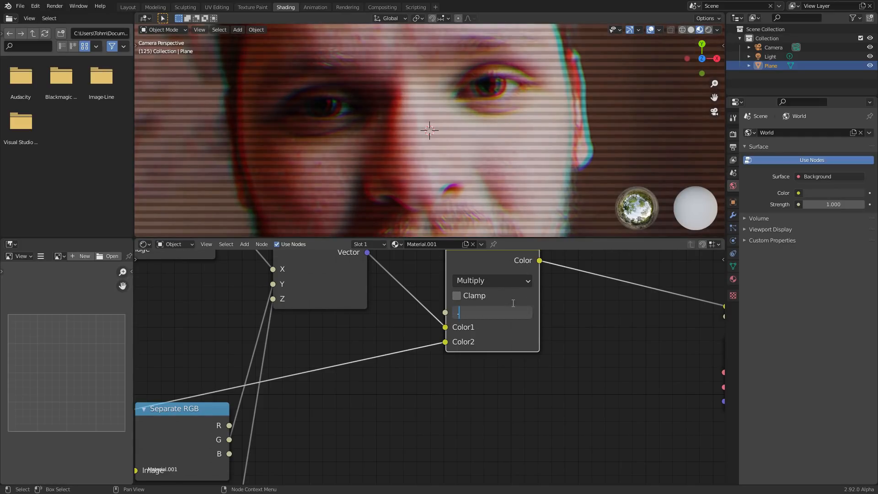
{"action": "type", "text": ".75"}
{"action": "key", "text": "Return"}
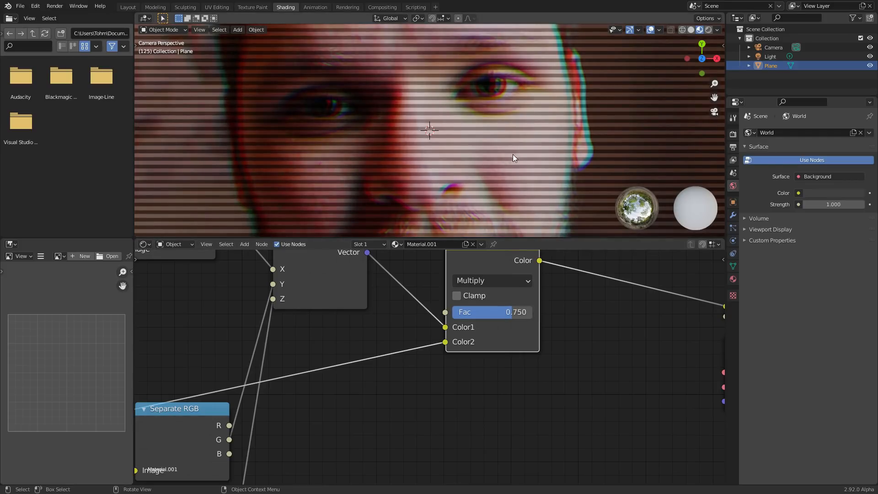
{"action": "scroll", "coordinate": [512, 153], "scroll_direction": "down", "scroll_amount": 6}
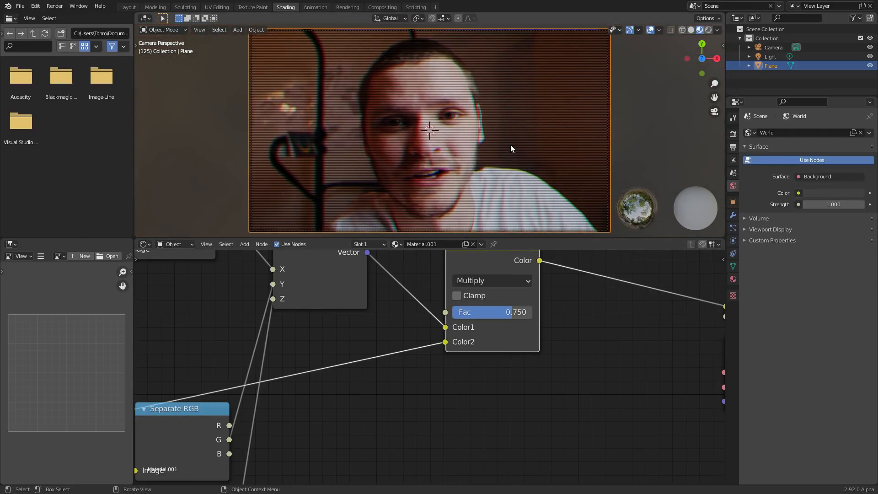
Step: Move the Multiply mix node together with the Viewer and Material Output nodes farther from Combine XYZ
{"action": "scroll", "coordinate": [528, 314], "scroll_direction": "down", "scroll_amount": 3}
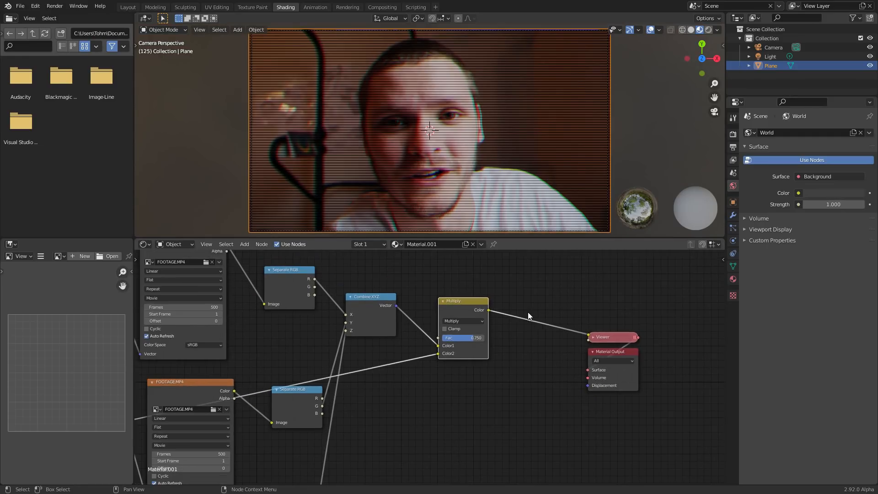
{"action": "middle_click_drag", "start_coordinate": [514, 306], "coordinate": [479, 325]}
{"action": "left_click_drag", "start_coordinate": [441, 304], "coordinate": [488, 326]}
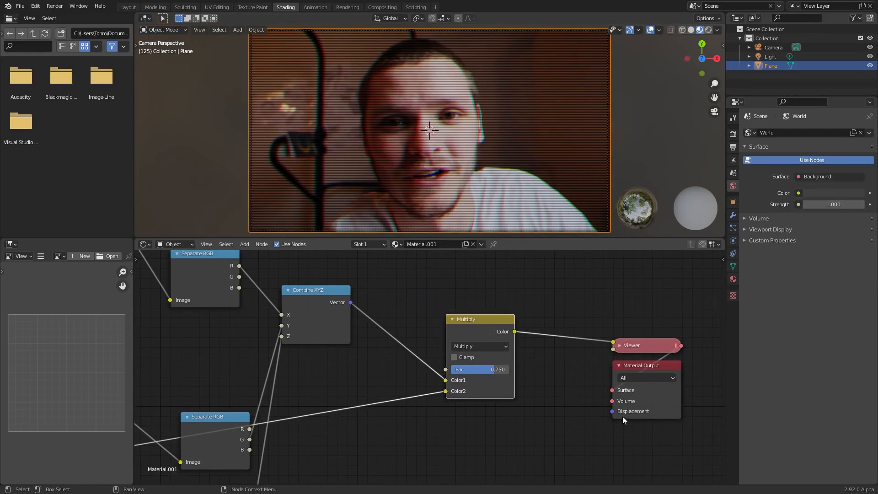
{"action": "left_click_drag", "start_coordinate": [650, 438], "coordinate": [460, 308]}
{"action": "key", "text": "g"}
{"action": "left_click", "coordinate": [528, 324]}
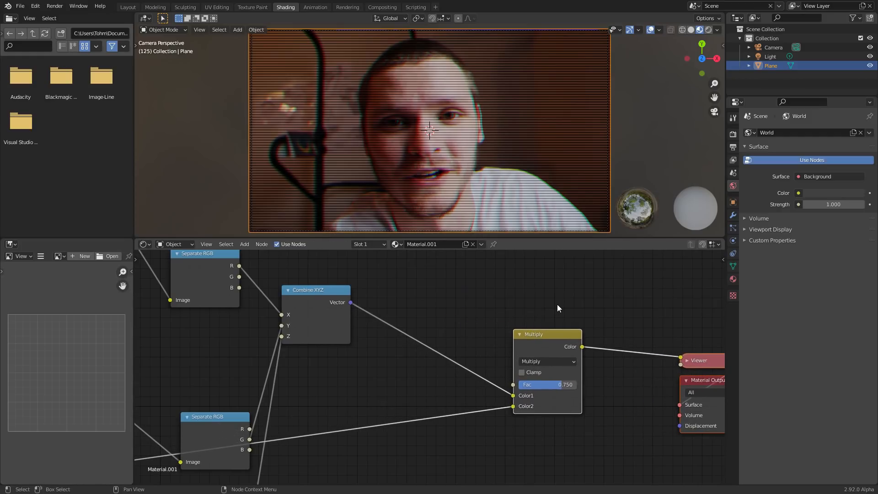
Step: Insert a Bright/Contrast node on the link between Combine XYZ and the Multiply mix node
{"action": "key", "text": "shift+a"}
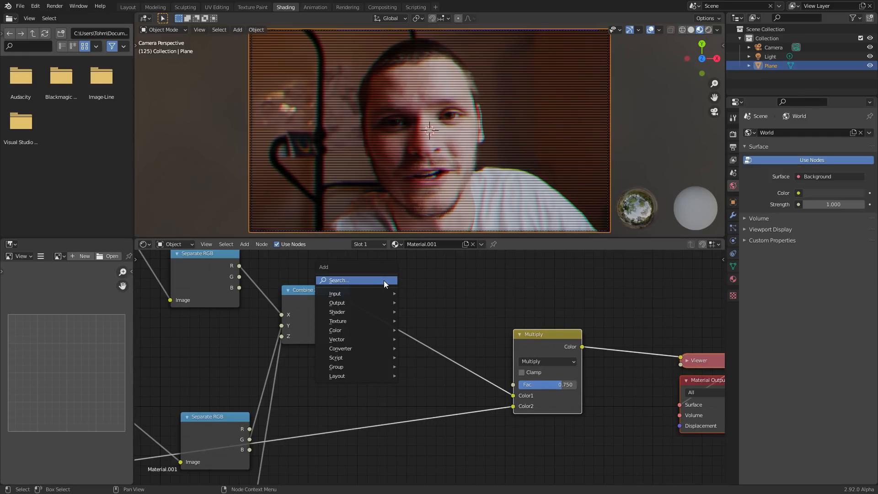
{"action": "type", "text": "brigh"}
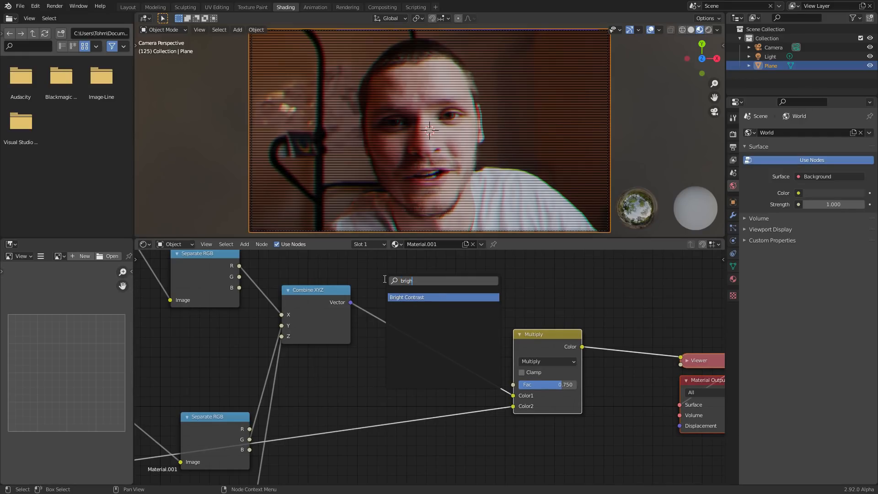
{"action": "key", "text": "Return"}
{"action": "left_click", "coordinate": [378, 288]}
{"action": "scroll", "coordinate": [420, 339], "scroll_direction": "up", "scroll_amount": 2}
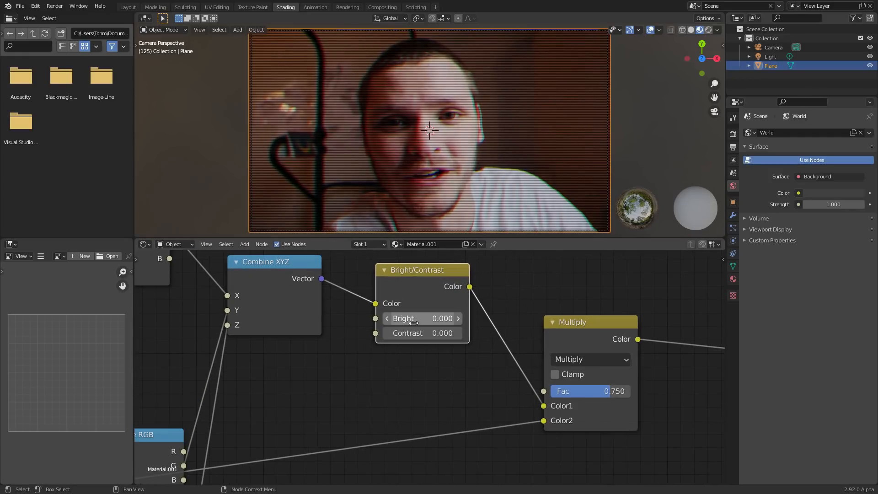
Step: Set the Bright/Contrast node's contrast to -0.05, undoing a further trial change of the value
{"action": "left_click", "coordinate": [419, 333]}
{"action": "type", "text": "."}
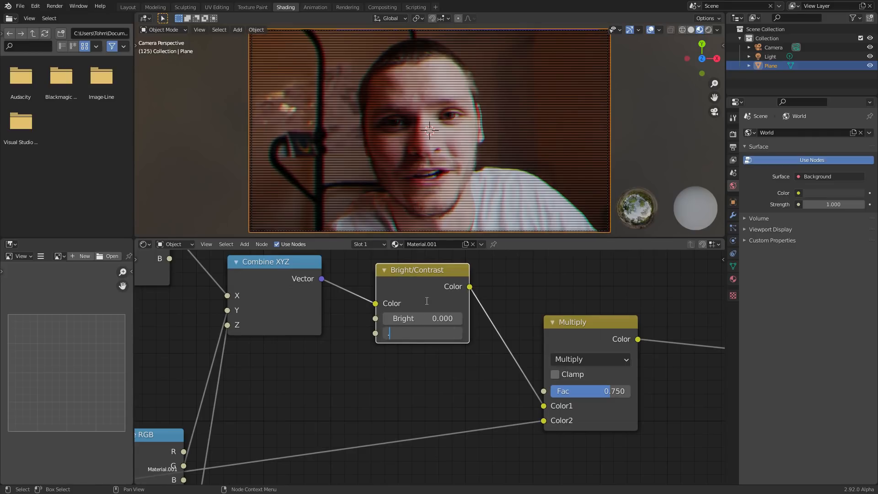
{"action": "key", "text": "BackSpace"}
{"action": "type", "text": "-.05"}
{"action": "key", "text": "Return"}
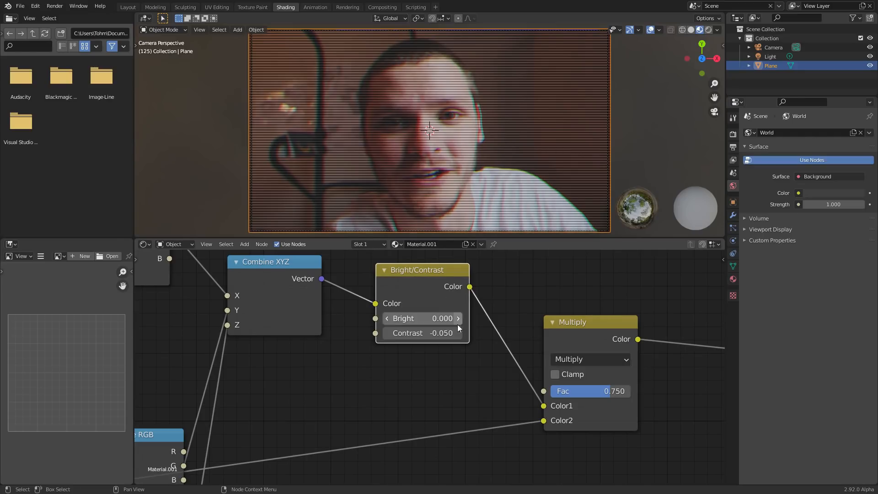
{"action": "mouse_move", "coordinate": [442, 333]}
{"action": "left_mouse_down"}
{"action": "mouse_move", "coordinate": [414, 333]}
{"action": "mouse_move", "coordinate": [429, 332]}
{"action": "left_mouse_up"}
{"action": "key", "text": "ctrl+z"}
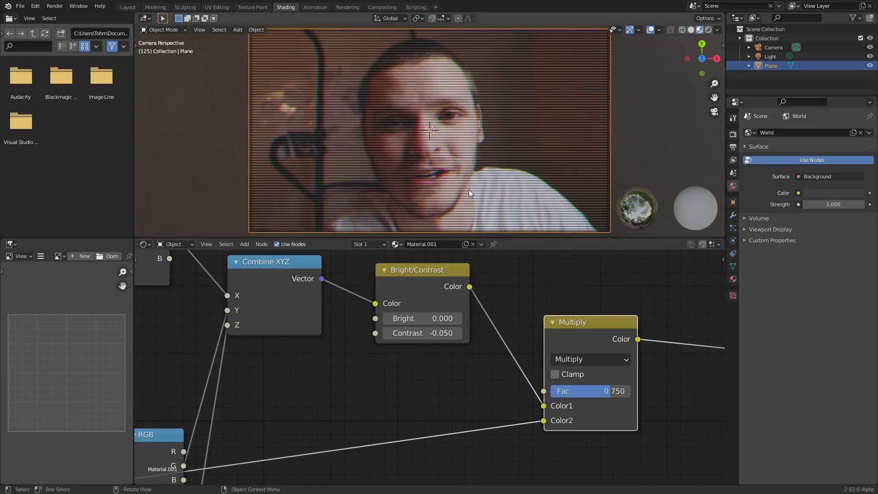
Step: Mute and unmute the Bright/Contrast node to compare the footage with and without the contrast change
{"action": "left_click", "coordinate": [419, 270]}
{"action": "key", "text": "m"}
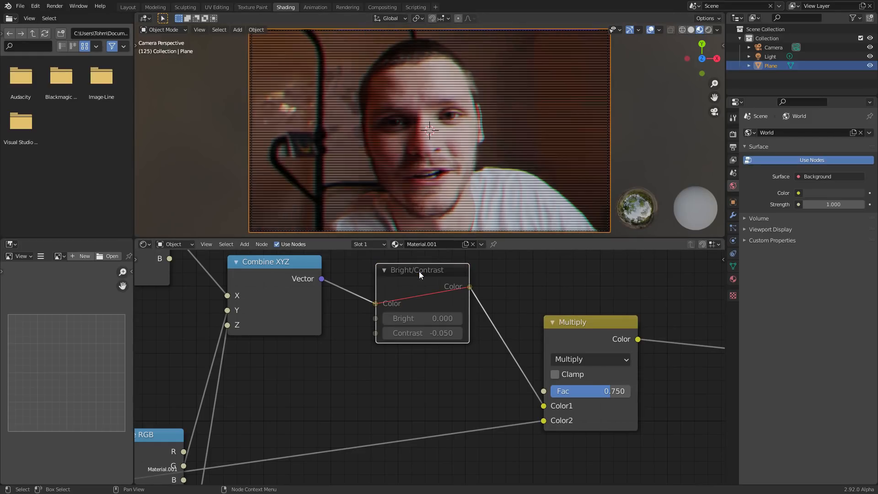
{"action": "key", "text": "m"}
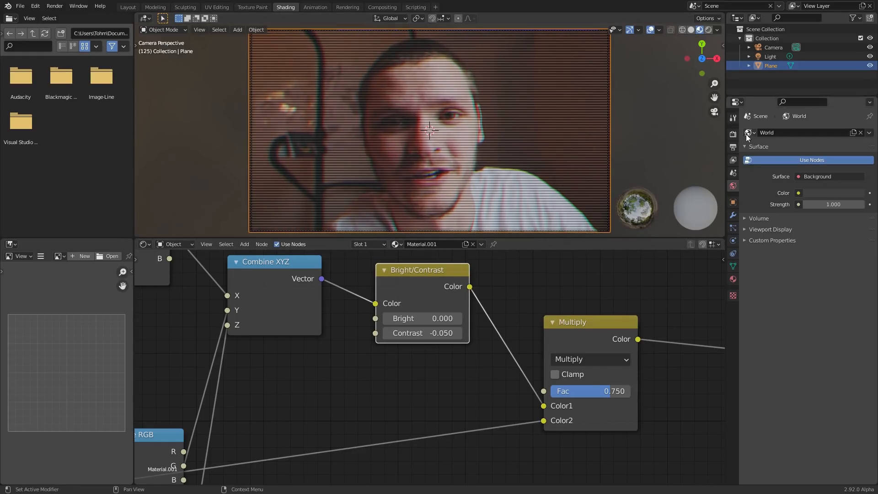
Step: Try the Standard view transform in the scene's color management, and return it to Filmic
{"action": "left_click", "coordinate": [733, 133]}
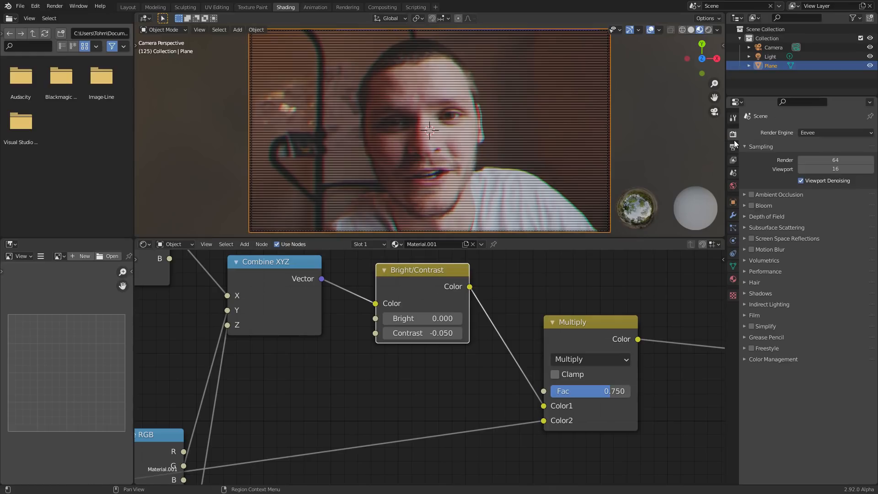
{"action": "left_click", "coordinate": [776, 359]}
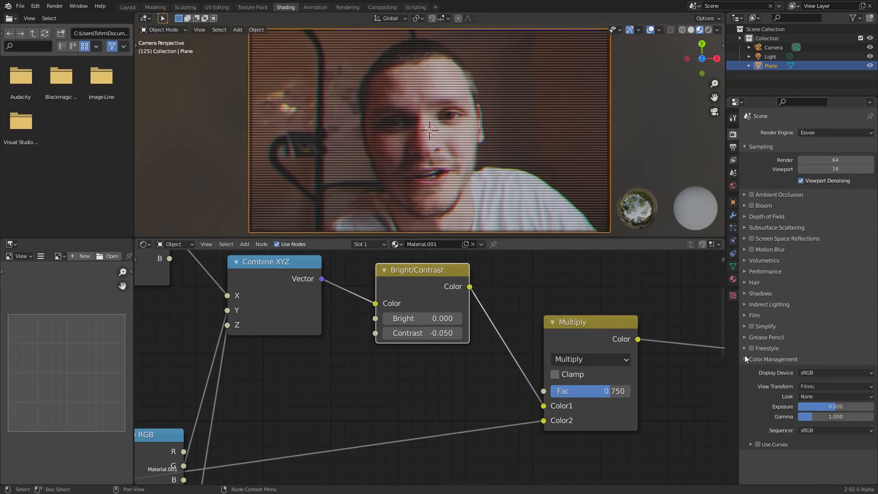
{"action": "left_click", "coordinate": [827, 386]}
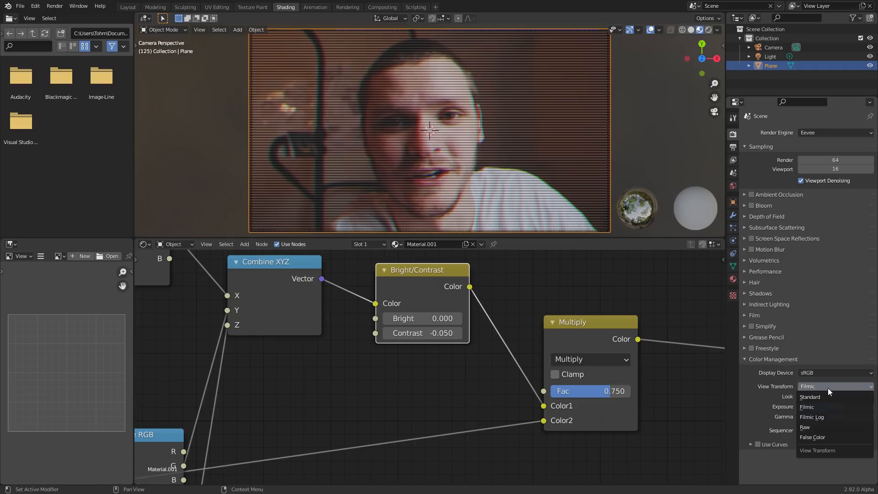
{"action": "left_click", "coordinate": [822, 394]}
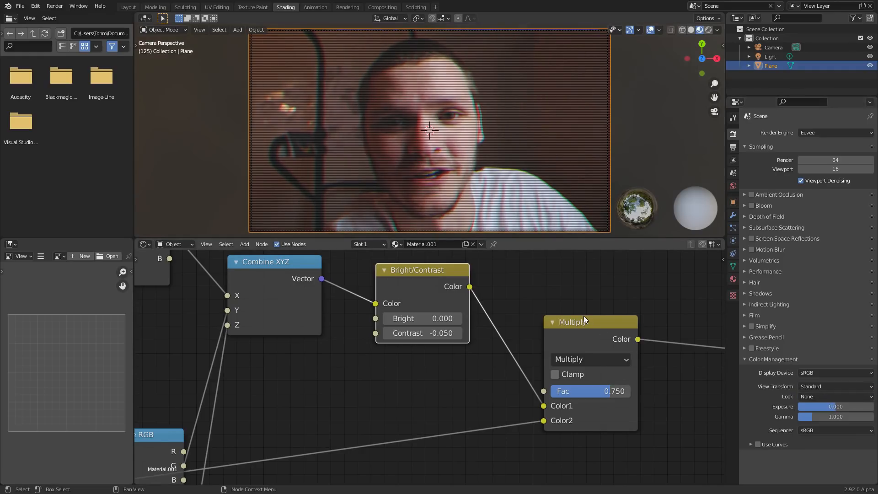
{"action": "scroll", "coordinate": [364, 328], "scroll_direction": "down", "scroll_amount": 5}
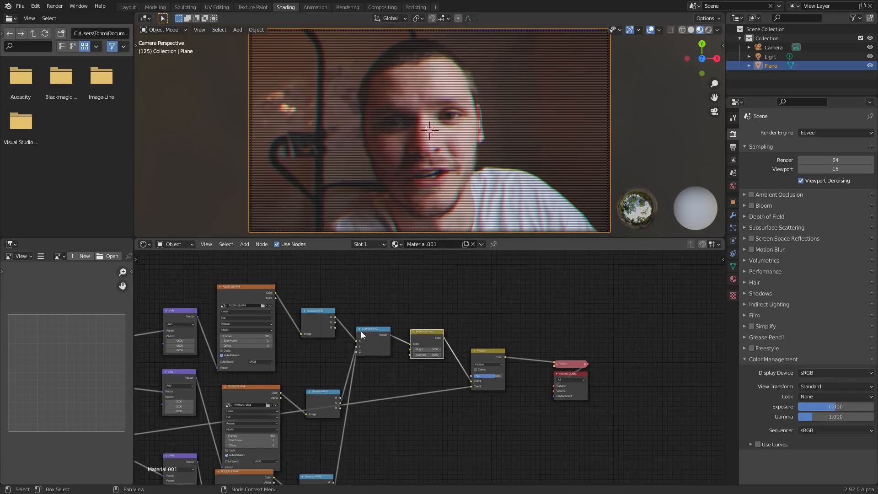
{"action": "scroll", "coordinate": [371, 336], "scroll_direction": "up", "scroll_amount": 2}
{"action": "scroll", "coordinate": [372, 336], "scroll_direction": "up", "scroll_amount": 2}
{"action": "left_click", "coordinate": [830, 385]}
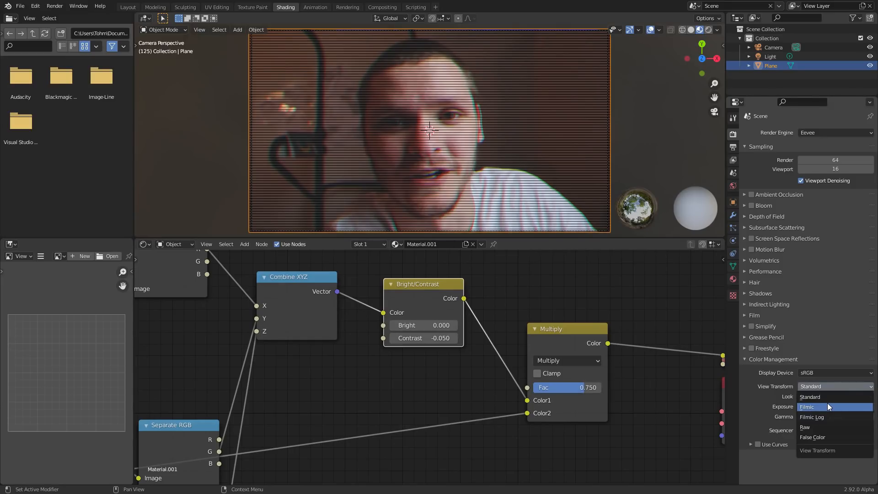
{"action": "left_click", "coordinate": [827, 406]}
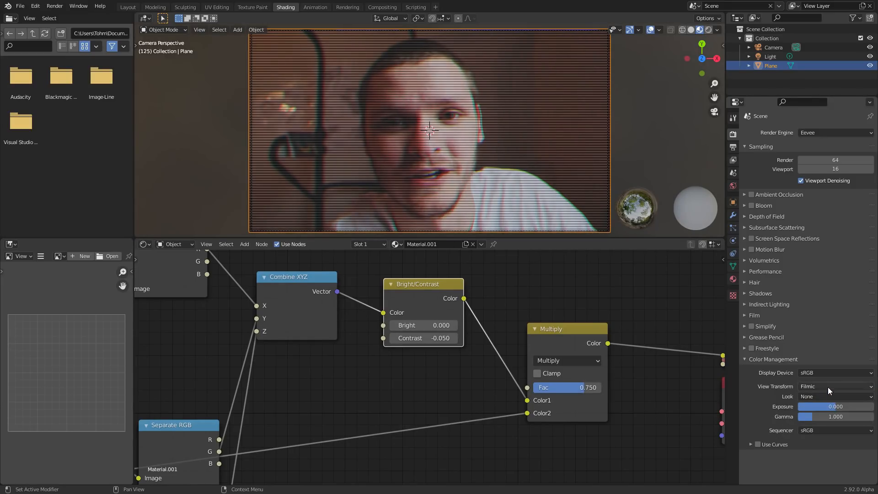
Step: Set the color management look to Medium Low Contrast and raise the Multiply mix node's factor to 0.762
{"action": "left_click", "coordinate": [821, 396]}
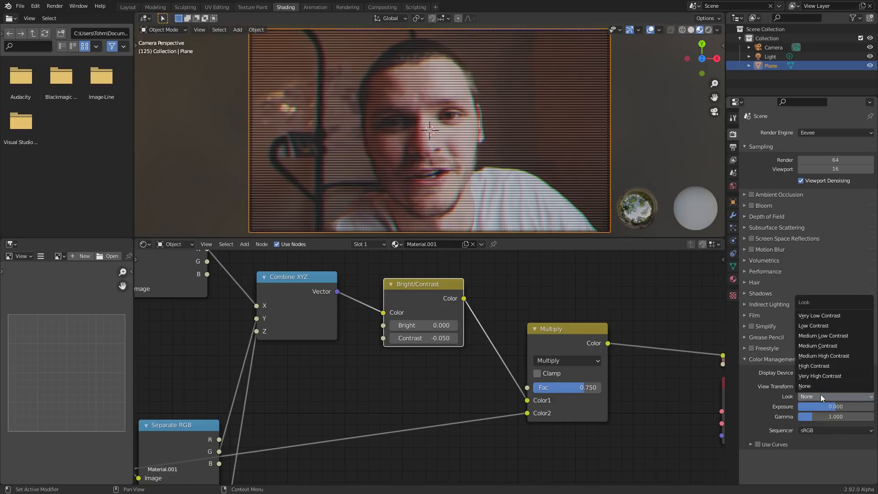
{"action": "left_click", "coordinate": [818, 334]}
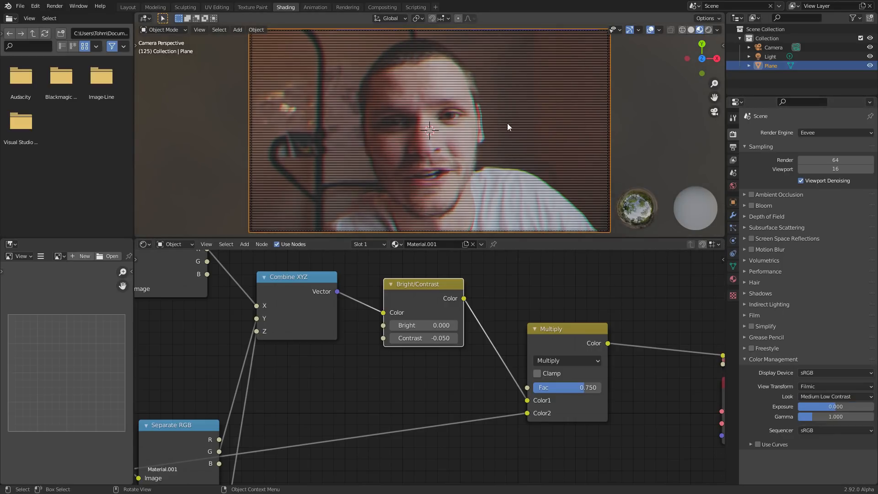
{"action": "left_click_drag", "start_coordinate": [586, 394], "coordinate": [589, 394]}
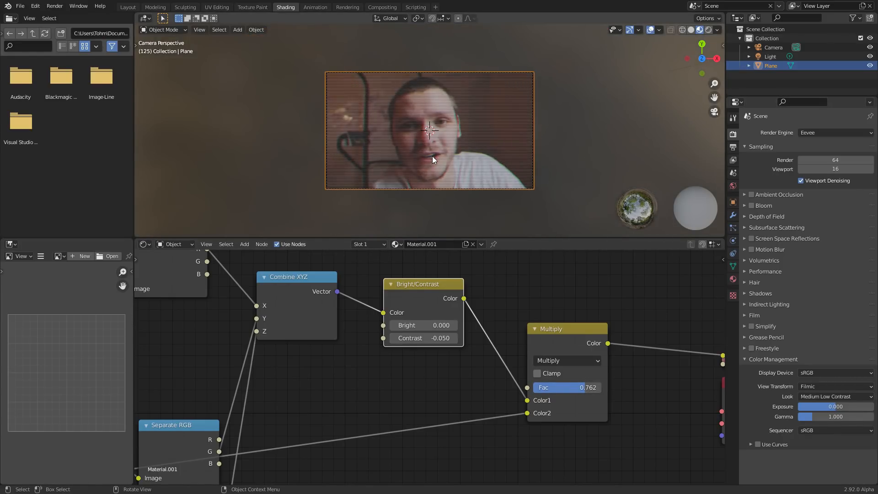
Step: Play the animation from the first frame and examine the scanlines and color fringing on the footage up close
{"action": "key", "text": "shift+Left"}
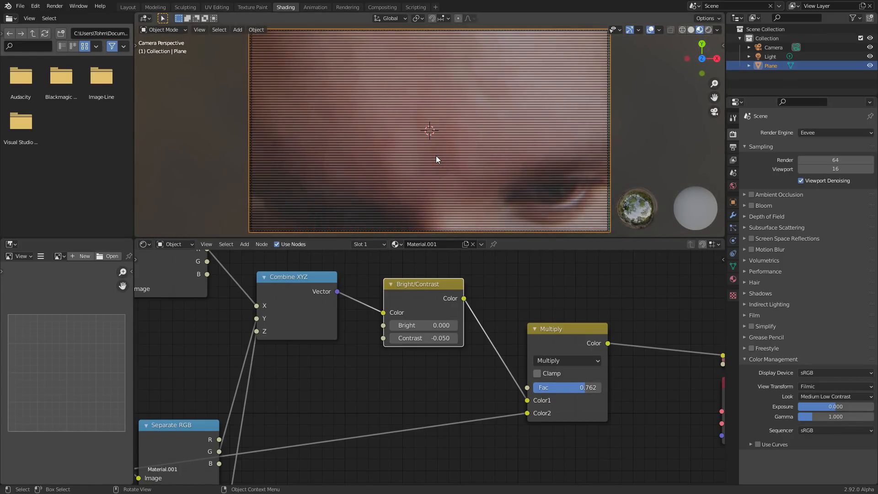
{"action": "key", "text": "space"}
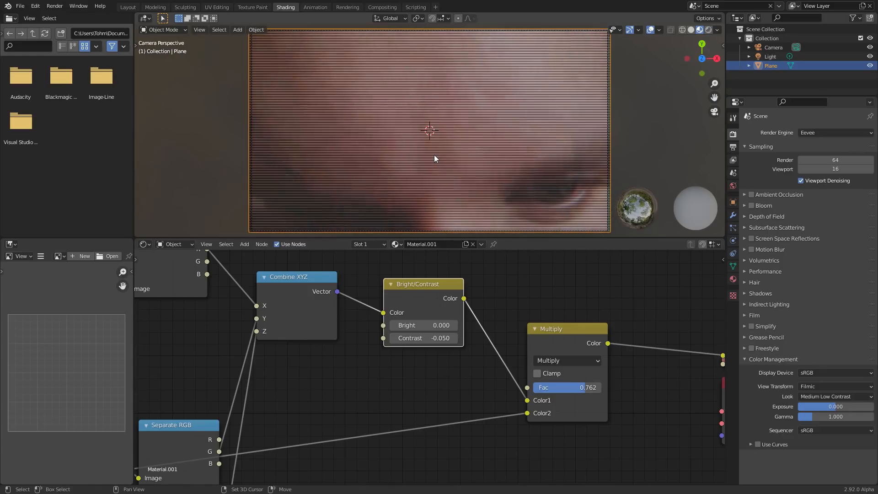
{"action": "key", "text": "space"}
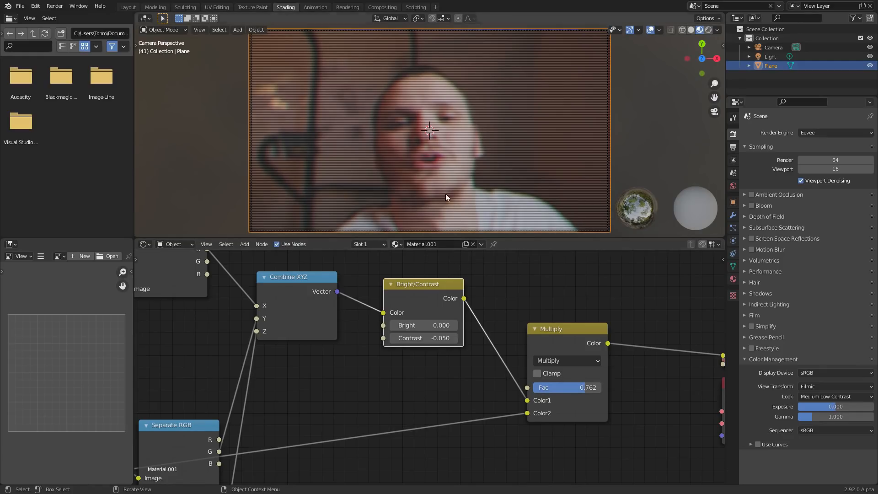
{"action": "key", "text": "space"}
{"action": "key", "text": "space"}
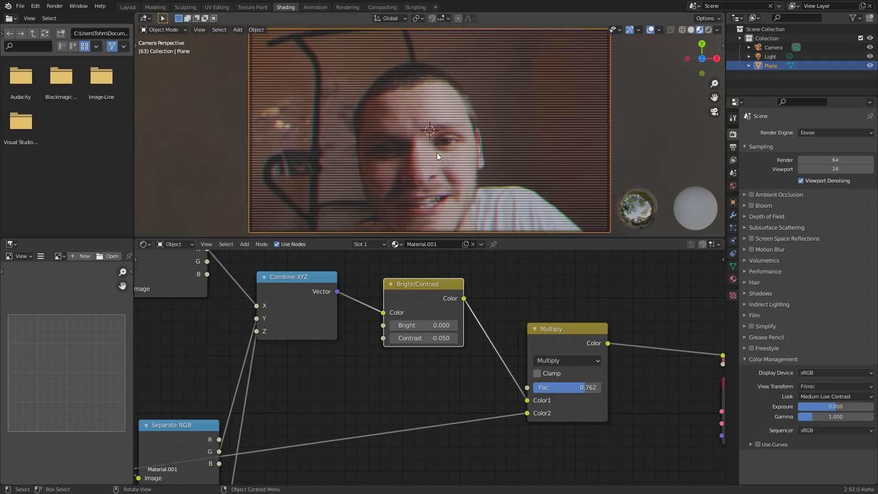
{"action": "scroll", "coordinate": [437, 153], "scroll_direction": "up", "scroll_amount": 6}
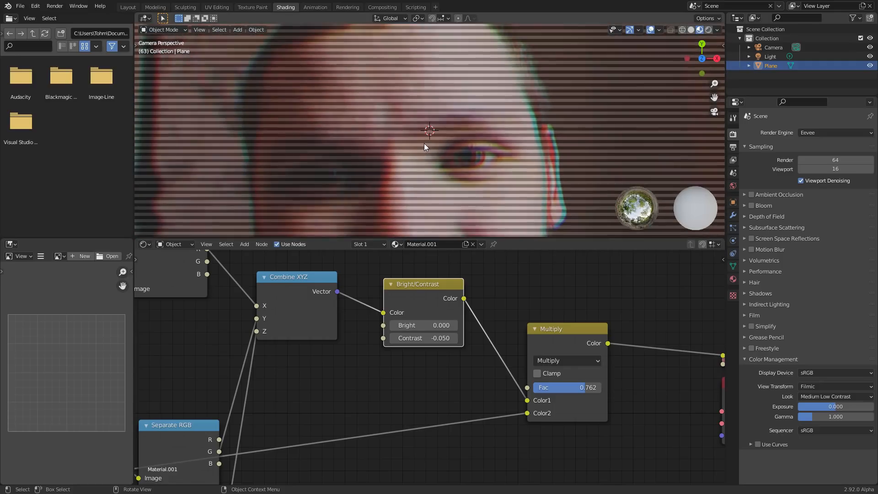
{"action": "scroll", "coordinate": [424, 144], "scroll_direction": "down", "scroll_amount": 2}
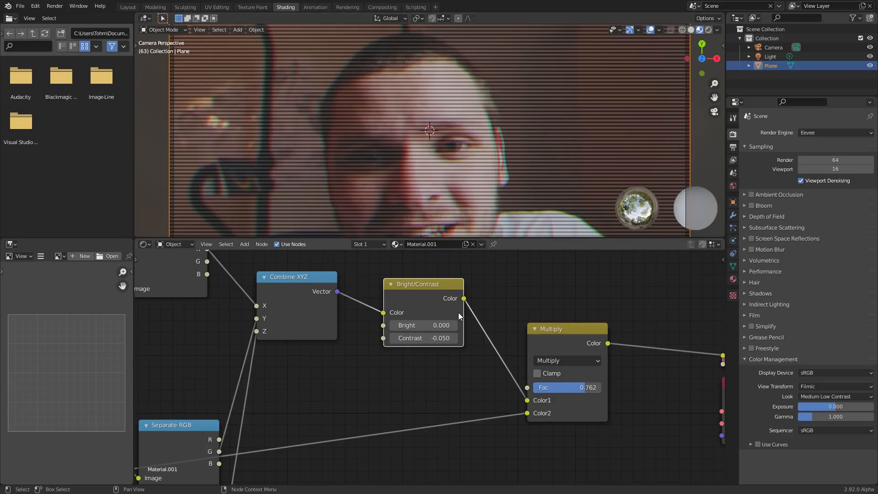
{"action": "scroll", "coordinate": [459, 312], "scroll_direction": "down", "scroll_amount": 3}
{"action": "scroll", "coordinate": [406, 150], "scroll_direction": "down", "scroll_amount": 2}
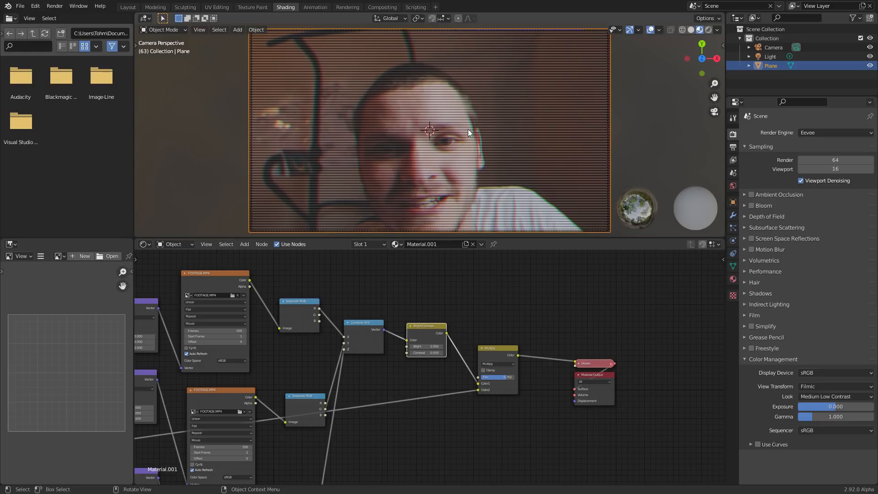
Step: Add a Texture Coordinate node below the Multiply mix node and preview its UV output on the plane
{"action": "middle_click_drag", "start_coordinate": [353, 377], "coordinate": [341, 287]}
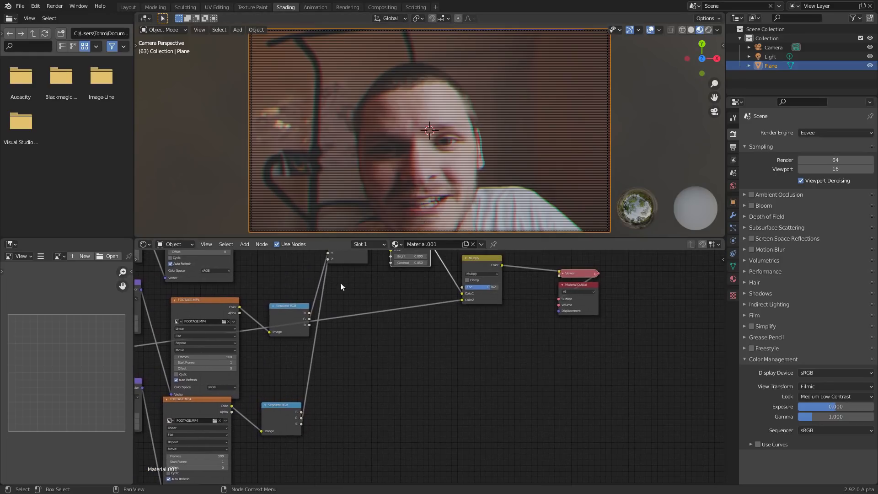
{"action": "scroll", "coordinate": [430, 371], "scroll_direction": "up", "scroll_amount": 5}
{"action": "middle_click_drag", "start_coordinate": [390, 265], "coordinate": [386, 303]}
{"action": "key", "text": "shift+a"}
{"action": "left_click", "coordinate": [388, 303]}
{"action": "type", "text": "te"}
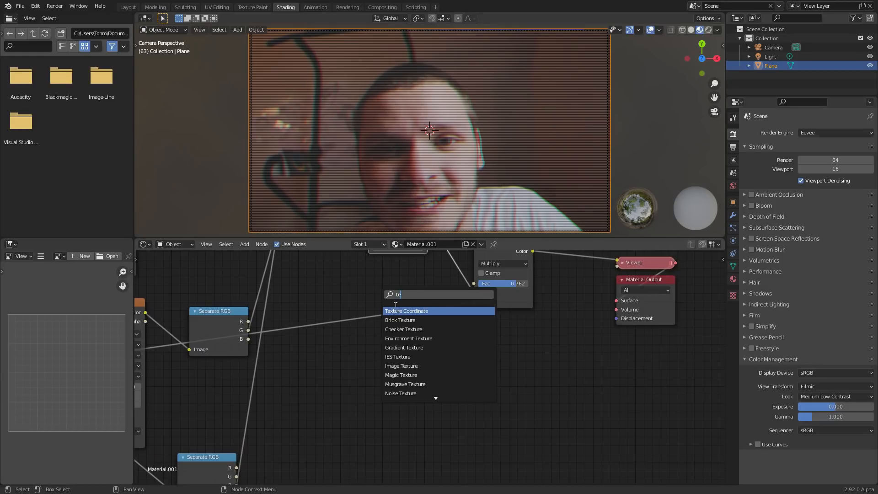
{"action": "type", "text": "x"}
{"action": "left_click", "coordinate": [397, 314]}
{"action": "left_click", "coordinate": [320, 364]}
{"action": "left_click", "coordinate": [326, 361], "text": "ctrl+shift"}
{"action": "left_click", "coordinate": [328, 361], "text": "ctrl+shift"}
{"action": "left_click", "coordinate": [327, 361], "text": "ctrl+shift"}
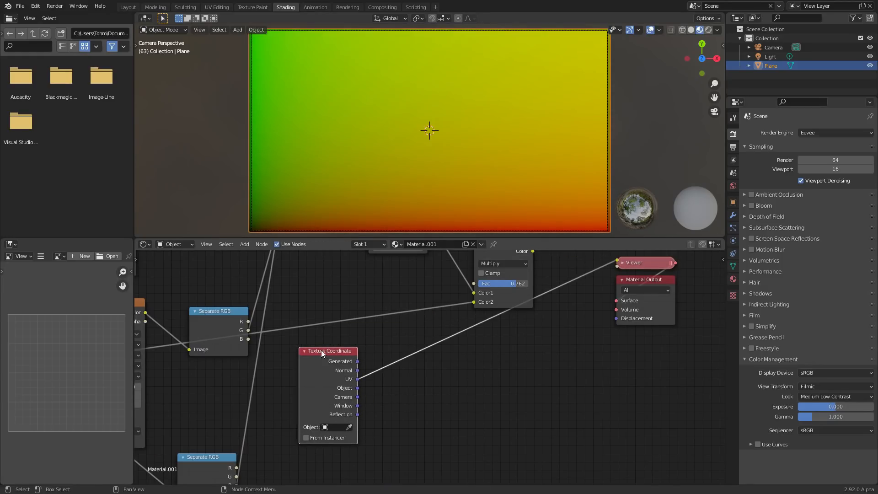
Step: Save the Blender file to the Desktop as vhs.blend
{"action": "key", "text": "Home"}
{"action": "middle_click_drag", "start_coordinate": [163, 328], "coordinate": [449, 326]}
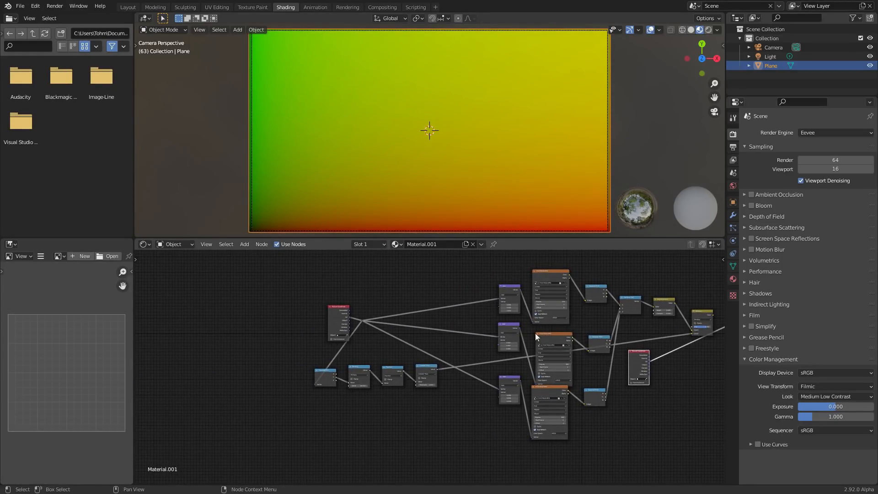
{"action": "middle_click_drag", "start_coordinate": [535, 336], "coordinate": [137, 320]}
{"action": "key", "text": "ctrl+s"}
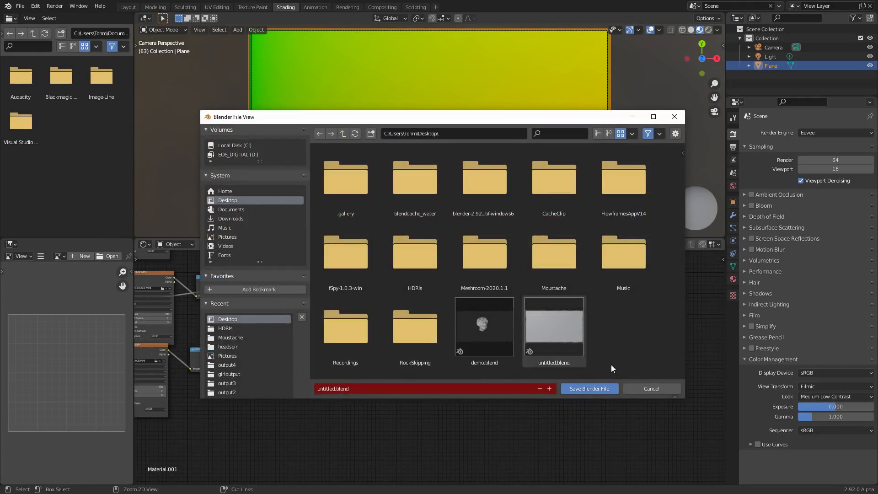
{"action": "left_click", "coordinate": [331, 389]}
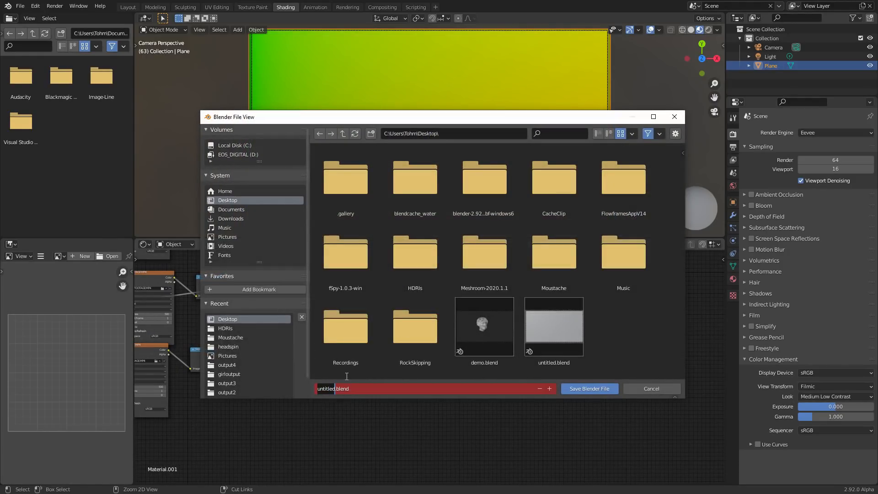
{"action": "type", "text": "vhs"}
{"action": "key", "text": "Return"}
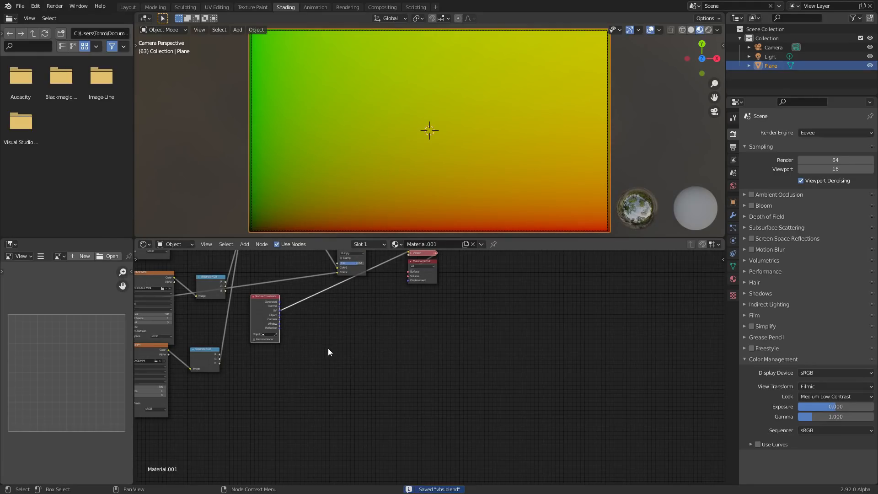
Step: Add a White Noise Texture node, preview its Value output, and feed its vector from the new Texture Coordinate node's UV output
{"action": "scroll", "coordinate": [329, 350], "scroll_direction": "up", "scroll_amount": 8}
{"action": "middle_click_drag", "start_coordinate": [346, 322], "coordinate": [407, 399]}
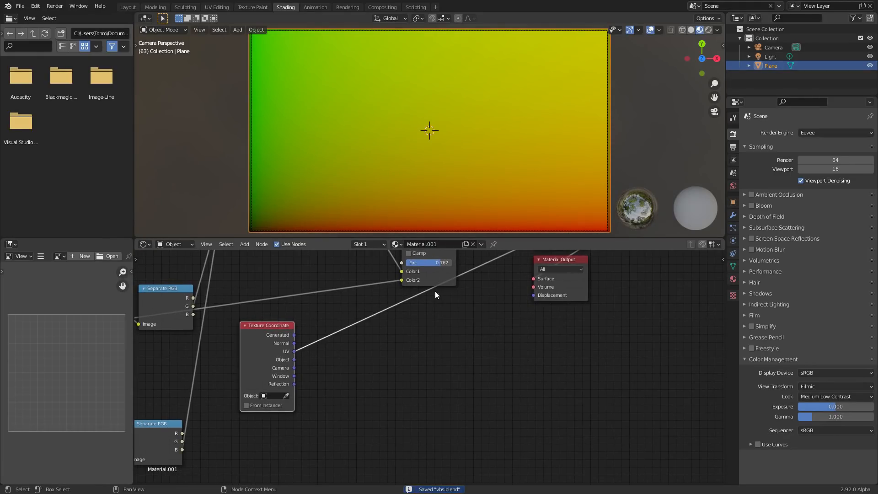
{"action": "scroll", "coordinate": [436, 292], "scroll_direction": "up", "scroll_amount": 2}
{"action": "middle_click_drag", "start_coordinate": [410, 311], "coordinate": [407, 369]}
{"action": "key", "text": "shift+a"}
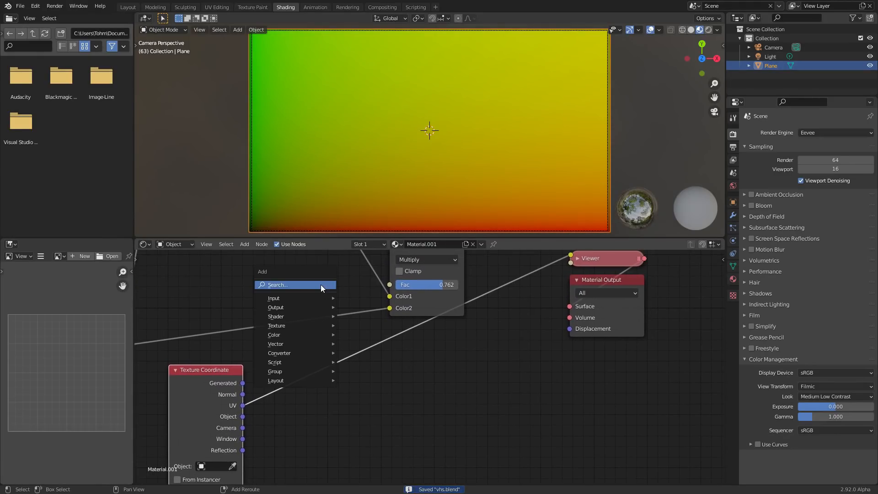
{"action": "type", "text": "white"}
{"action": "key", "text": "Return"}
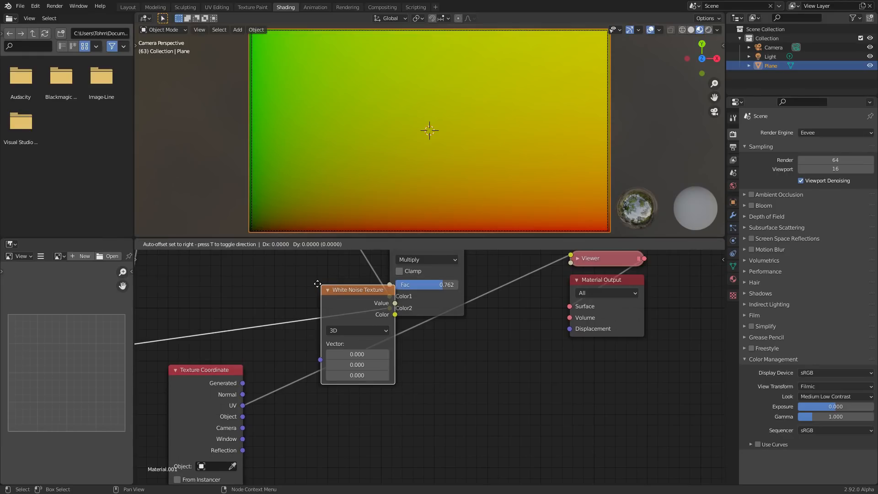
{"action": "left_click", "coordinate": [411, 375]}
{"action": "left_click", "coordinate": [411, 375], "text": "ctrl+shift"}
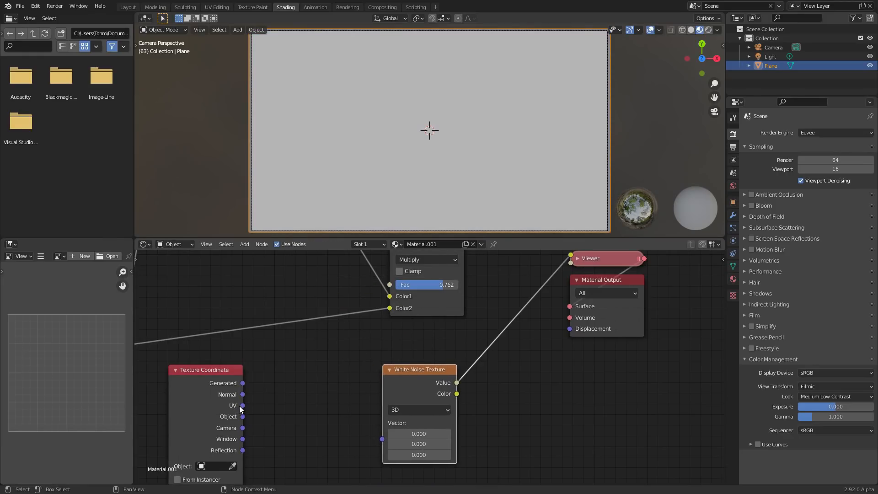
{"action": "left_click_drag", "start_coordinate": [243, 406], "coordinate": [381, 438]}
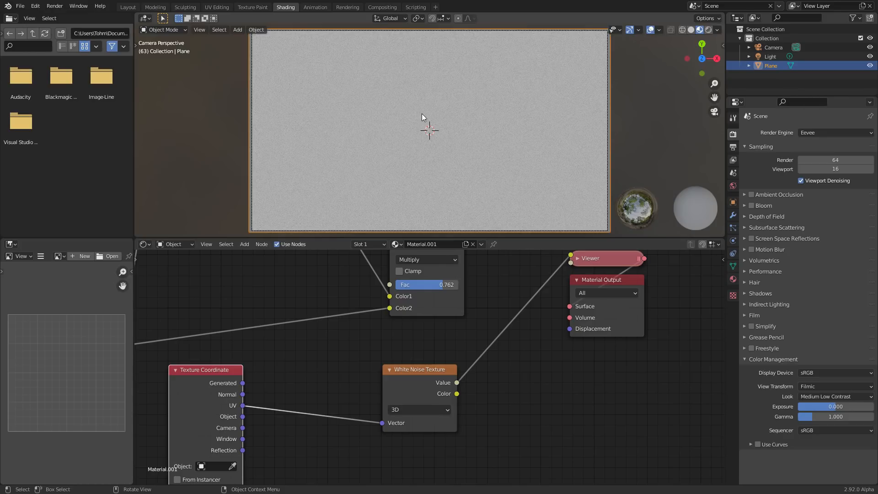
{"action": "scroll", "coordinate": [424, 113], "scroll_direction": "up", "scroll_amount": 4}
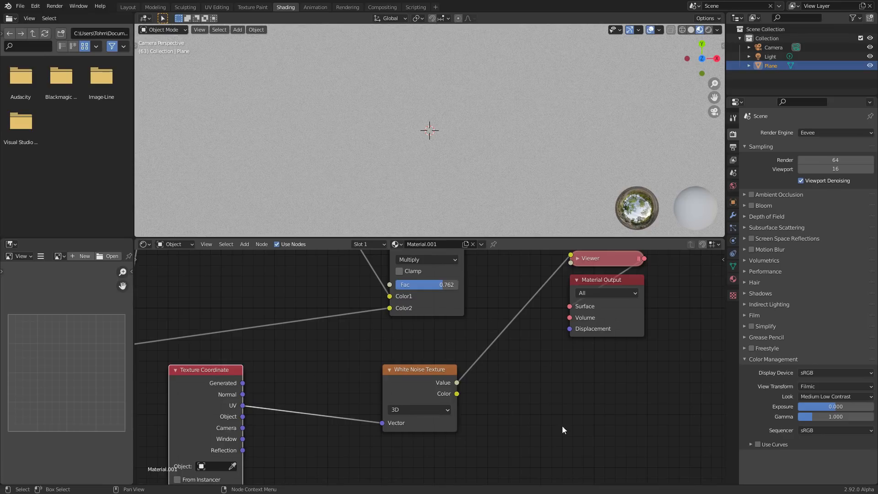
Step: Insert a Voronoi Texture node between the Texture Coordinate and White Noise Texture nodes, with its randomness set to 0
{"action": "left_click_drag", "start_coordinate": [421, 378], "coordinate": [432, 376]}
{"action": "middle_click_drag", "start_coordinate": [358, 368], "coordinate": [436, 353]}
{"action": "key", "text": "shift+a"}
{"action": "type", "text": "voron"}
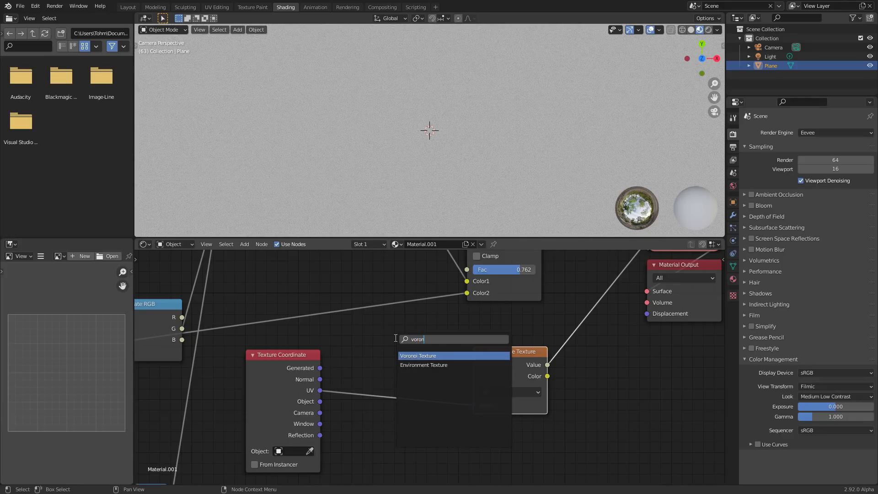
{"action": "key", "text": "Return"}
{"action": "left_click", "coordinate": [428, 367]}
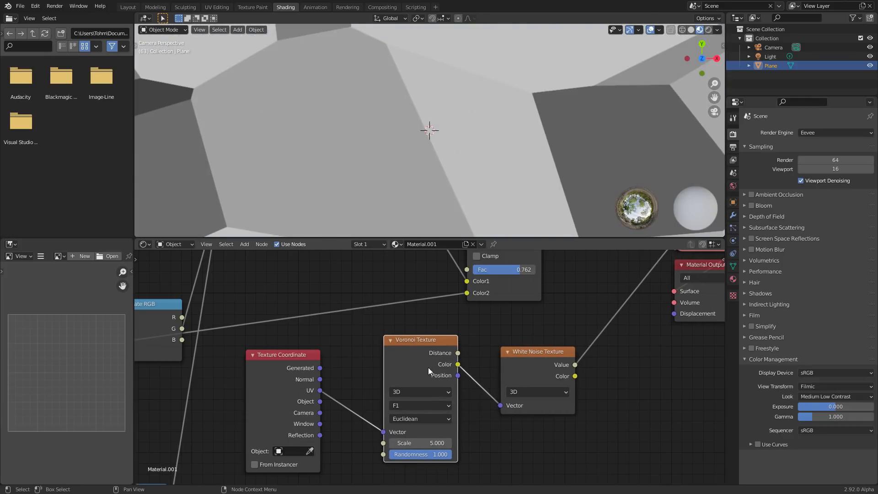
{"action": "key", "text": "Home"}
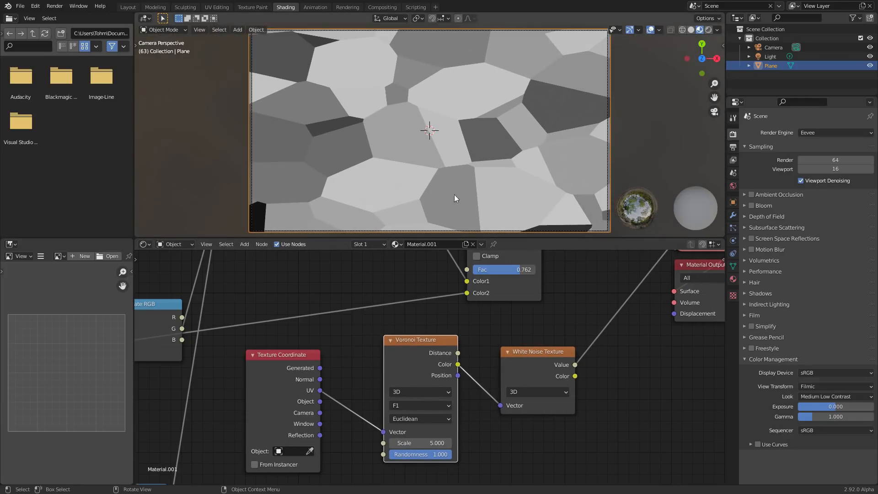
{"action": "left_click_drag", "start_coordinate": [428, 454], "coordinate": [386, 454]}
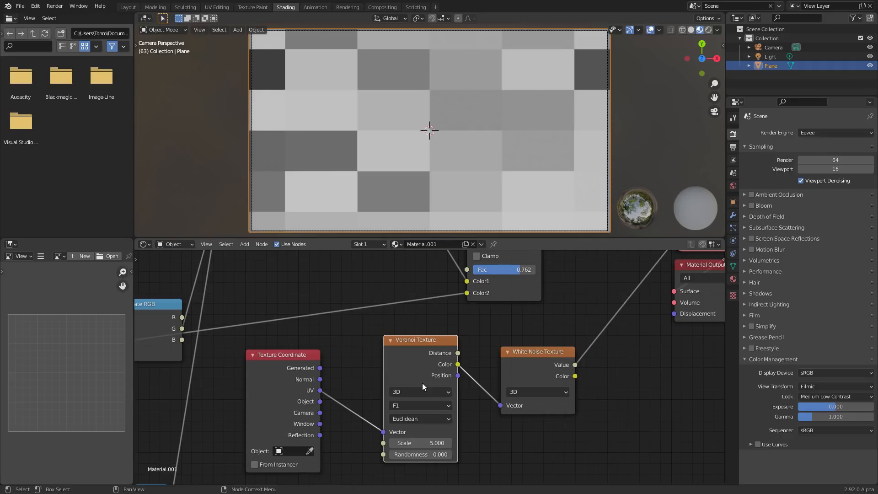
Step: Compare the Voronoi Texture's Position output with the plain UV coordinates by previewing both and temporarily muting the Voronoi node
{"action": "left_click", "coordinate": [442, 351], "text": "ctrl+shift"}
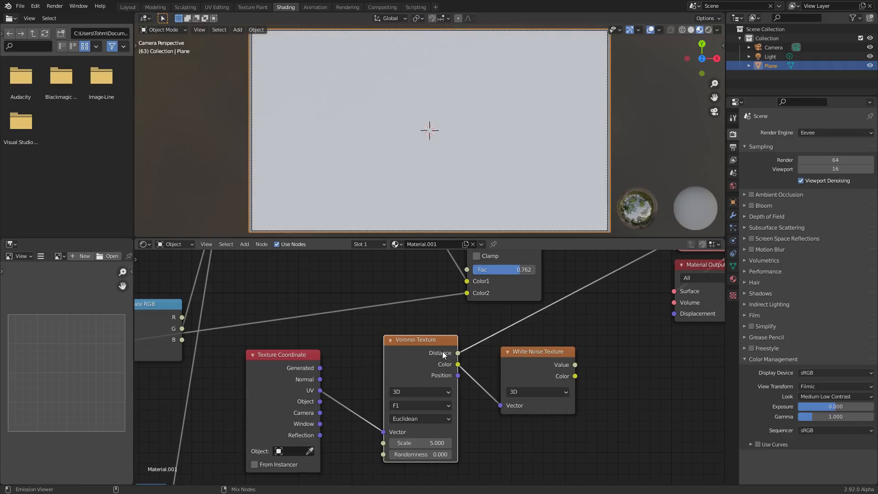
{"action": "left_click", "coordinate": [442, 351], "text": "ctrl+shift"}
{"action": "left_click", "coordinate": [442, 351], "text": "ctrl+shift"}
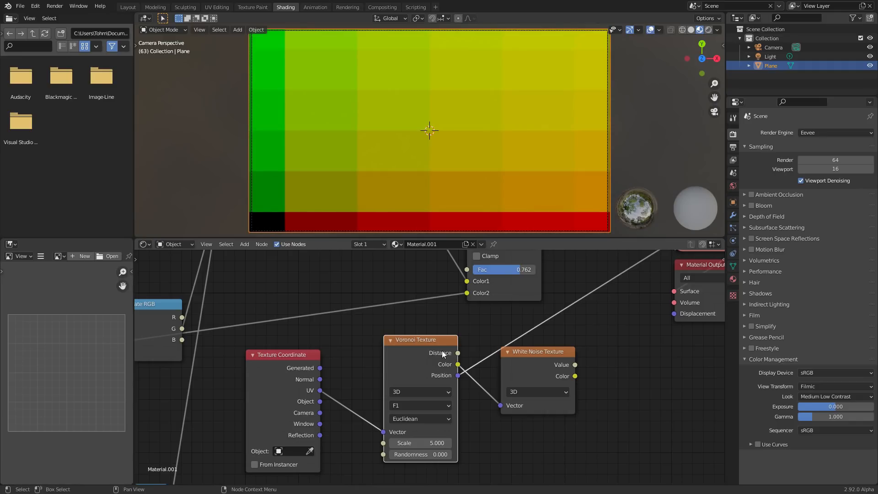
{"action": "key", "text": "m"}
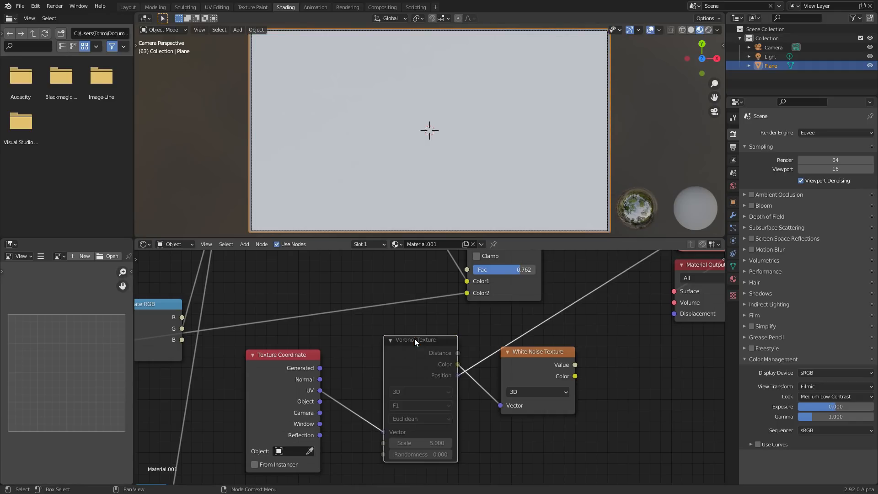
{"action": "left_click", "coordinate": [305, 362], "text": "ctrl+shift"}
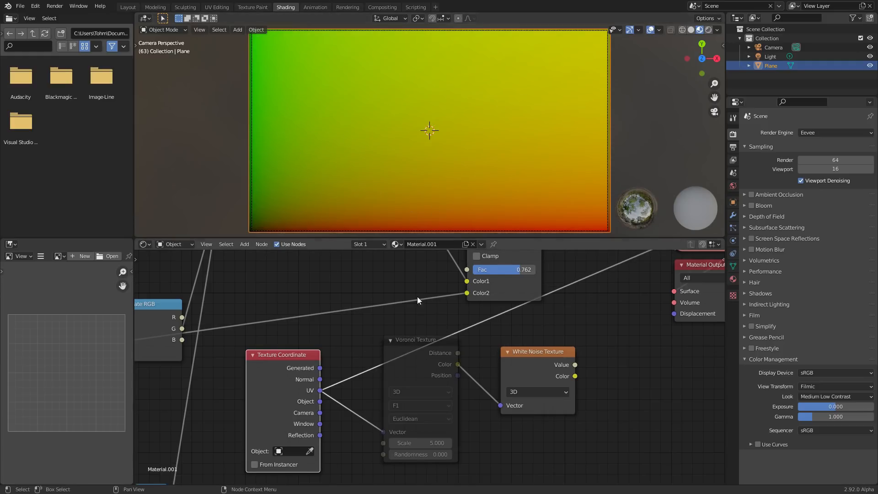
{"action": "left_click", "coordinate": [424, 339]}
{"action": "key", "text": "m"}
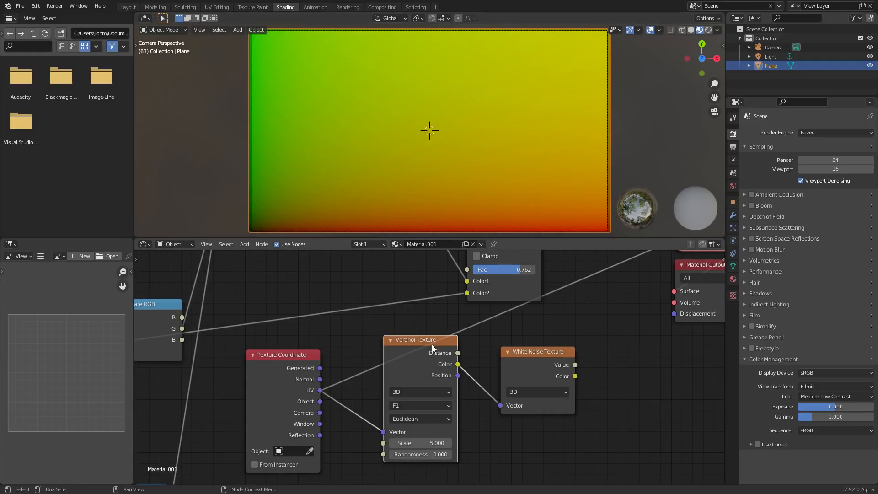
{"action": "left_click", "coordinate": [432, 343], "text": "ctrl+shift"}
{"action": "left_click", "coordinate": [432, 343], "text": "ctrl+shift"}
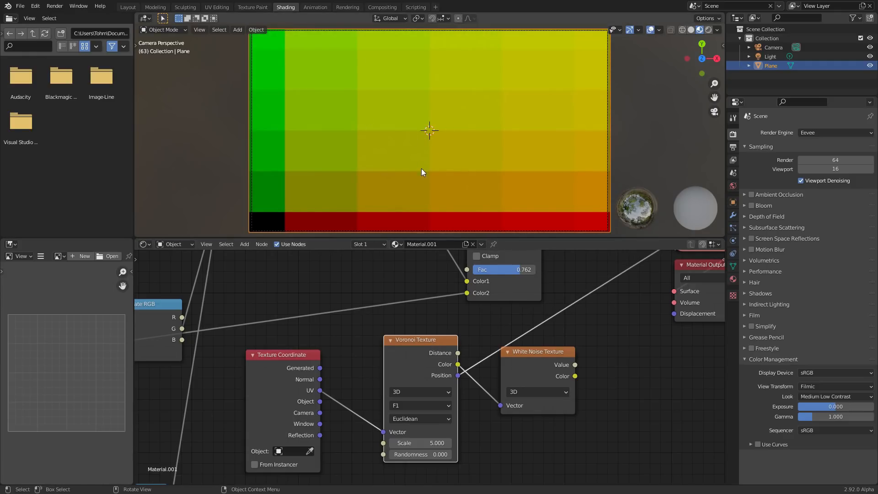
Step: Set the Voronoi Texture's scale to 19.1 and feed its vector from Object coordinates while previewing the White Noise Texture's Value output
{"action": "left_click_drag", "start_coordinate": [420, 442], "coordinate": [462, 442]}
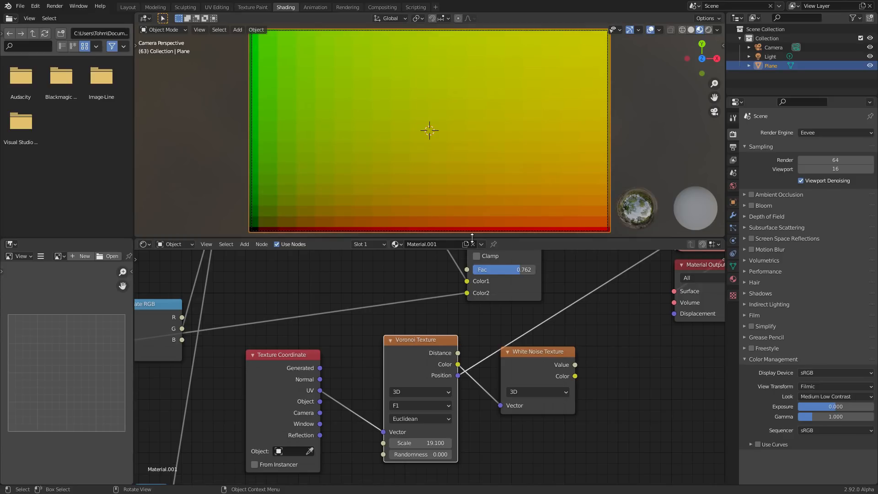
{"action": "scroll", "coordinate": [416, 151], "scroll_direction": "up", "scroll_amount": 3}
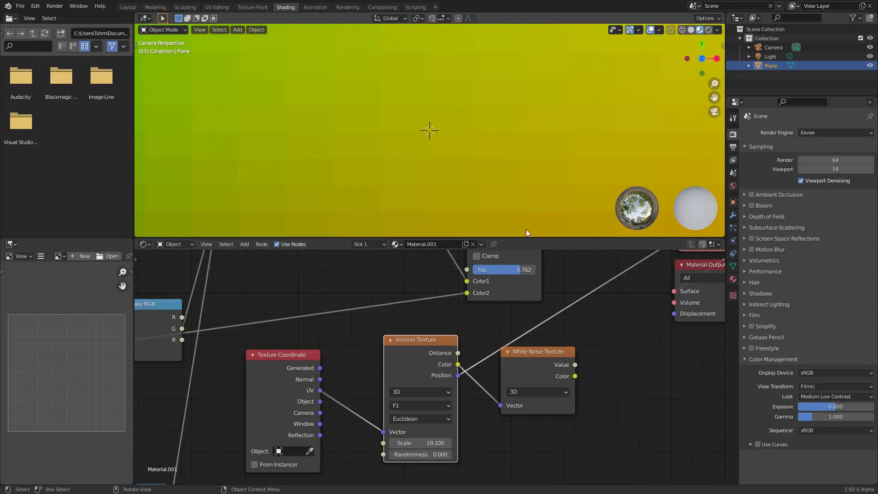
{"action": "left_click", "coordinate": [534, 350], "text": "ctrl+shift"}
{"action": "scroll", "coordinate": [528, 191], "scroll_direction": "down", "scroll_amount": 3}
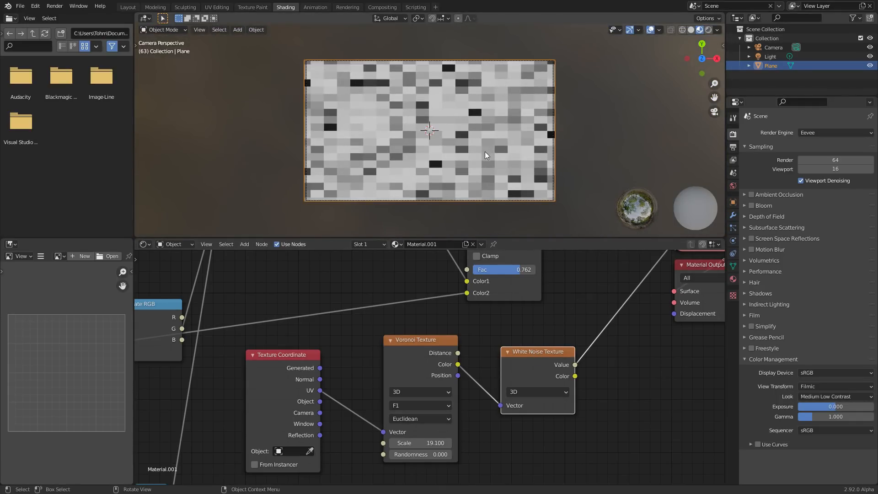
{"action": "scroll", "coordinate": [424, 136], "scroll_direction": "up", "scroll_amount": 4}
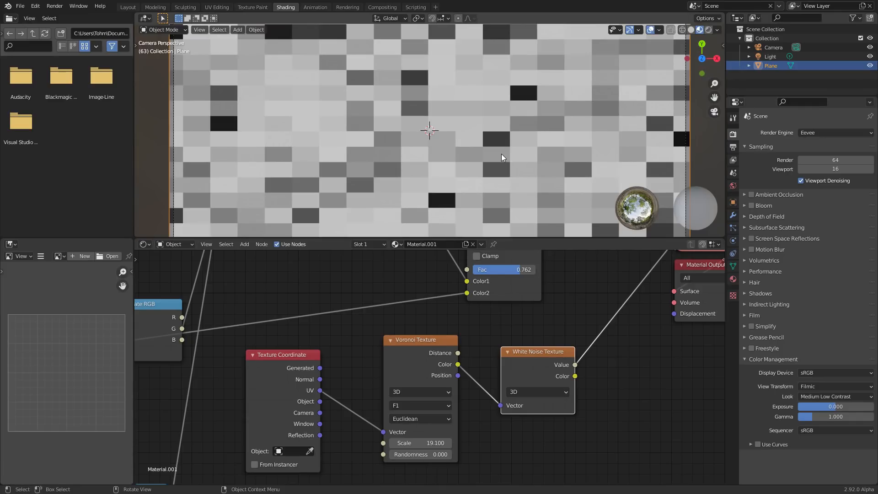
{"action": "left_click_drag", "start_coordinate": [320, 401], "coordinate": [382, 430]}
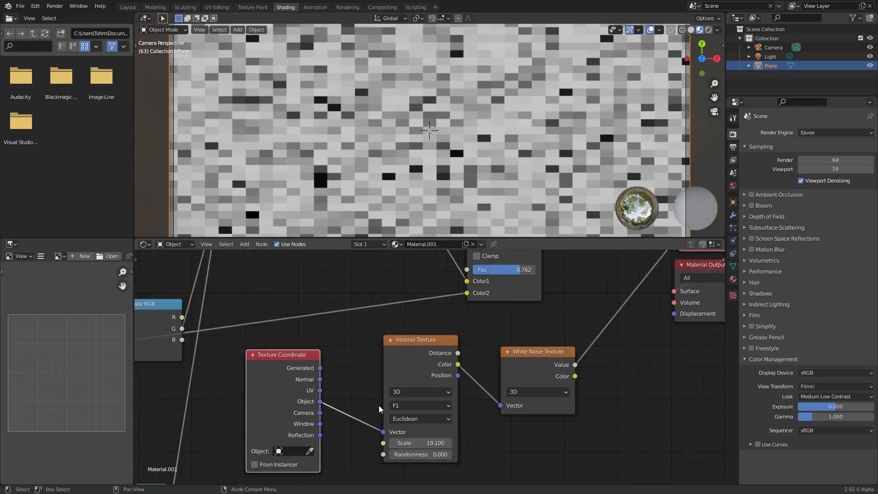
Step: Apply the plane's scale so the Object coordinates give square noise pixels
{"action": "scroll", "coordinate": [448, 136], "scroll_direction": "down", "scroll_amount": 1}
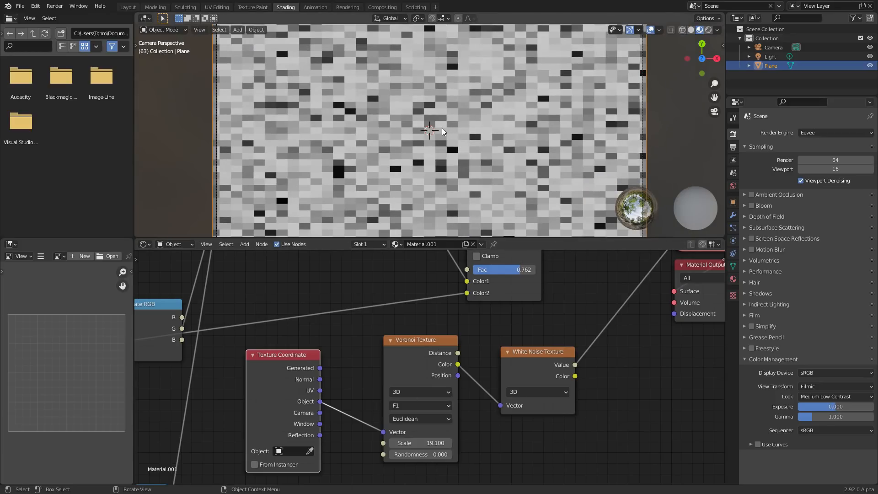
{"action": "key", "text": "ctrl+a"}
{"action": "left_click", "coordinate": [440, 118]}
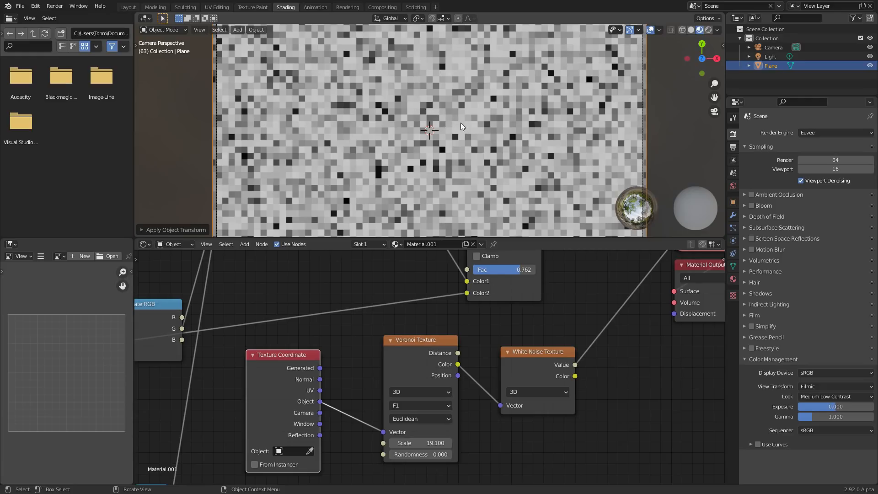
{"action": "key", "text": "g"}
{"action": "left_click", "coordinate": [449, 105]}
{"action": "key", "text": "ctrl+z"}
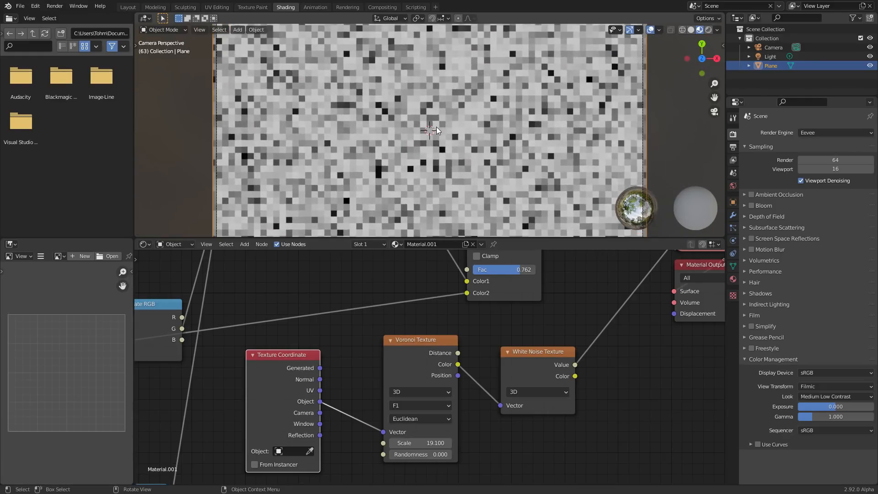
Step: Preview the Texture Coordinate node's UV output and test how it responds to scaling the plane along X
{"action": "left_click", "coordinate": [303, 367], "text": "ctrl+shift"}
{"action": "left_click", "coordinate": [303, 366], "text": "ctrl+shift"}
{"action": "scroll", "coordinate": [489, 142], "scroll_direction": "down", "scroll_amount": 3}
{"action": "key", "text": "s"}
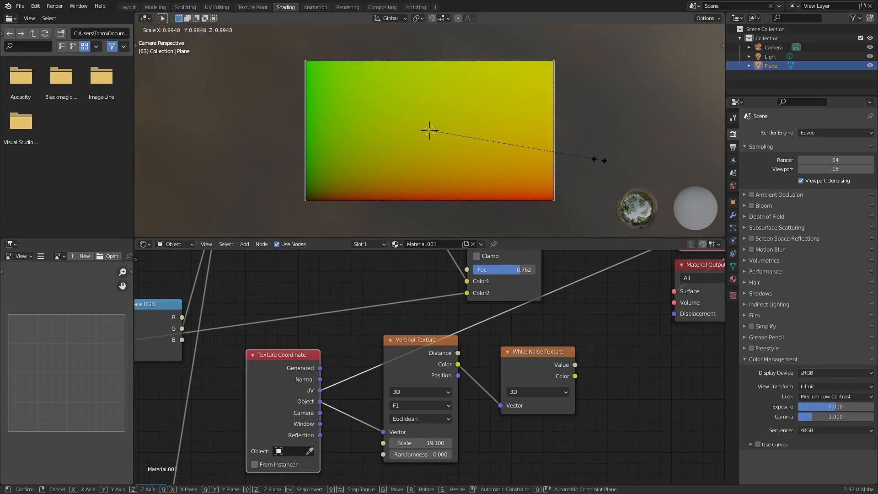
{"action": "key", "text": "x"}
{"action": "left_click", "coordinate": [563, 145]}
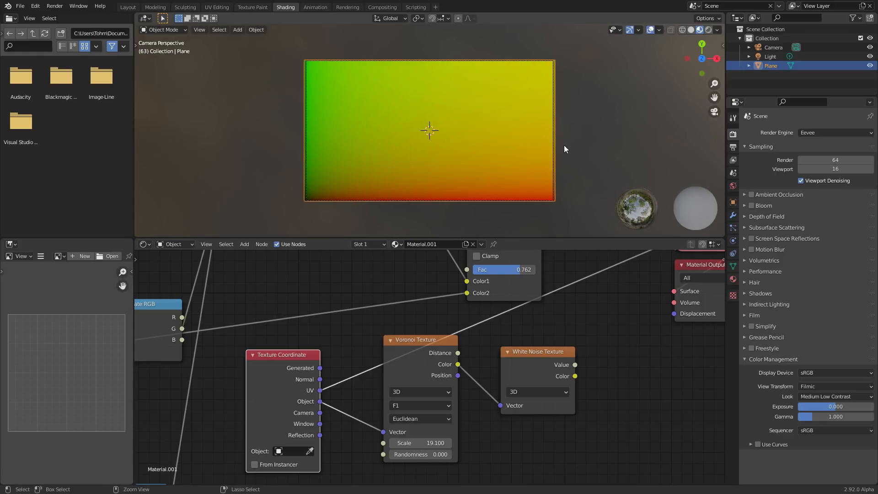
Step: Preview the Object coordinates, test squeezing the plane along X, and undo the scaling
{"action": "left_click", "coordinate": [295, 366], "text": "ctrl+shift"}
{"action": "key", "text": "s"}
{"action": "key", "text": "x"}
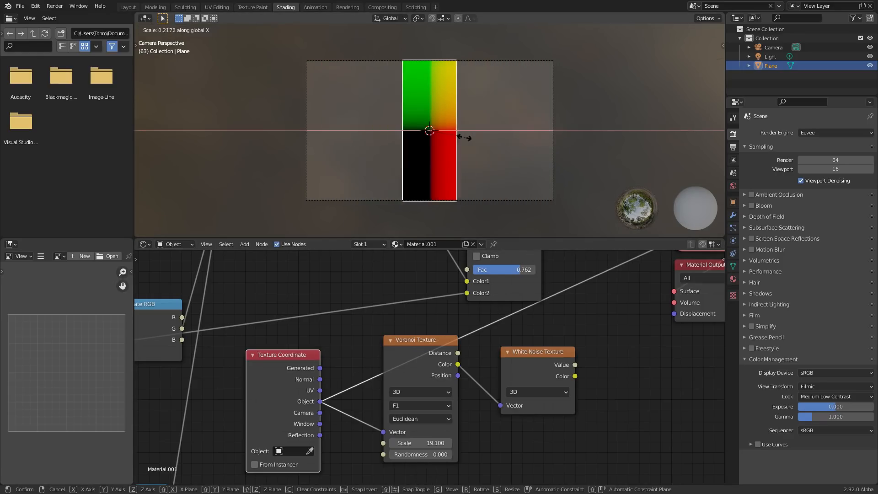
{"action": "left_click", "coordinate": [494, 147]}
{"action": "key", "text": "ctrl+z"}
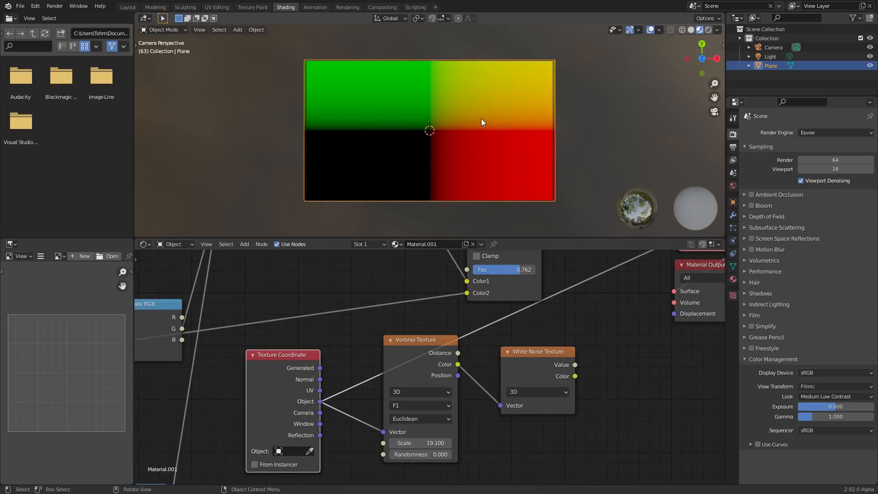
Step: Preview the White Noise Texture's Value output again and set the Voronoi Texture's scale to 100
{"action": "left_click", "coordinate": [547, 351], "text": "ctrl+shift"}
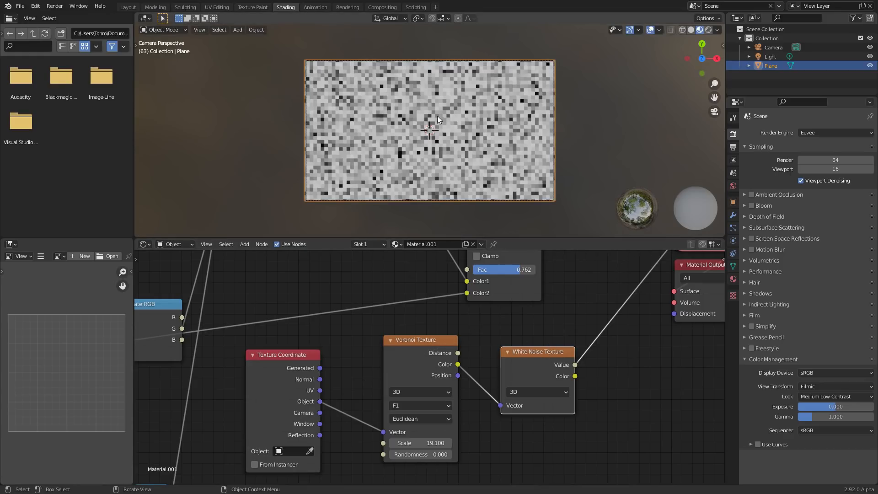
{"action": "scroll", "coordinate": [410, 128], "scroll_direction": "up", "scroll_amount": 2}
{"action": "left_click", "coordinate": [416, 443]}
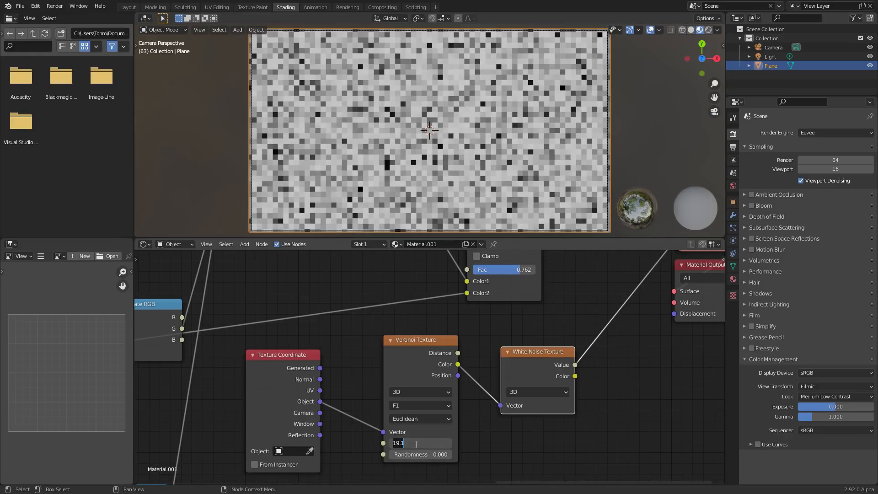
{"action": "type", "text": "100"}
{"action": "key", "text": "Return"}
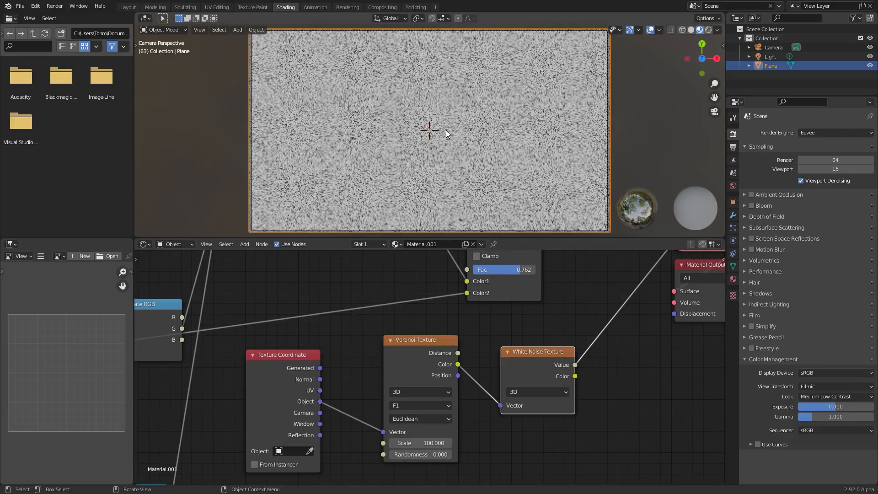
Step: Switch the Voronoi Texture to 4D and drive its W value with the expression #frame
{"action": "left_click", "coordinate": [417, 395]}
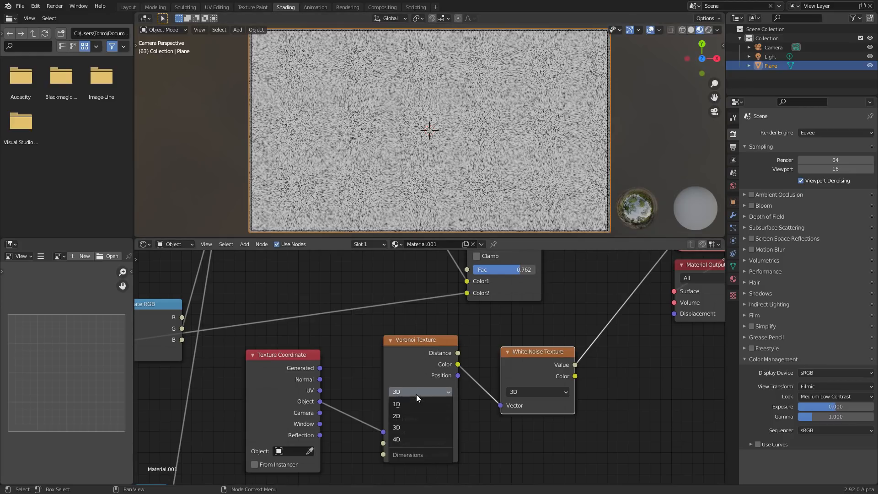
{"action": "left_click", "coordinate": [405, 434]}
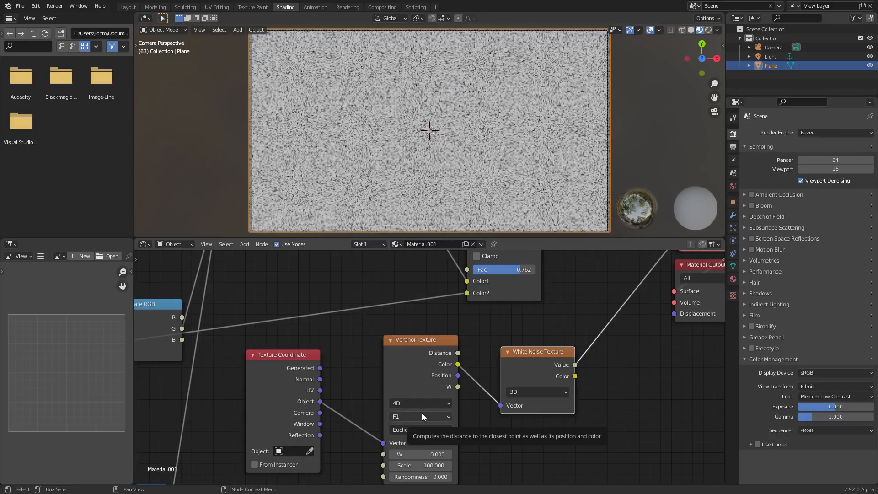
{"action": "left_click", "coordinate": [430, 454]}
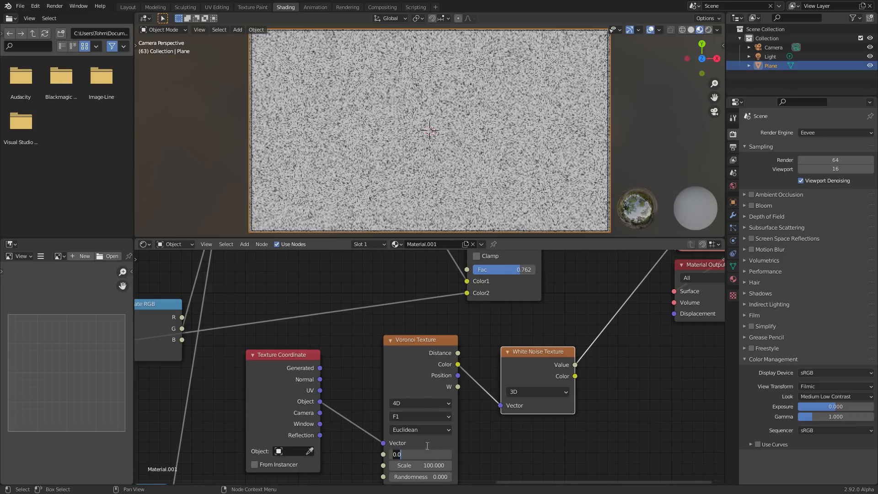
{"action": "type", "text": "#frame"}
{"action": "key", "text": "Return"}
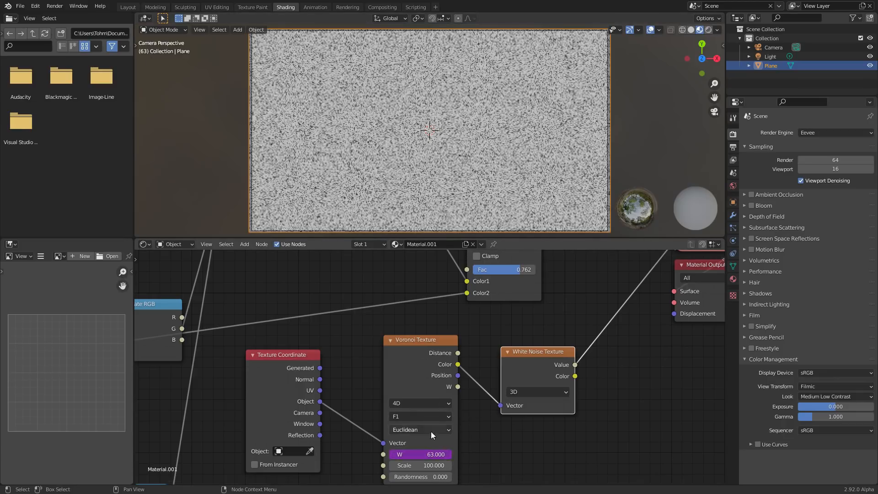
Step: Advance two frames and play back the animation briefly to check the animated noise
{"action": "key", "text": "Right"}
{"action": "key", "text": "Right"}
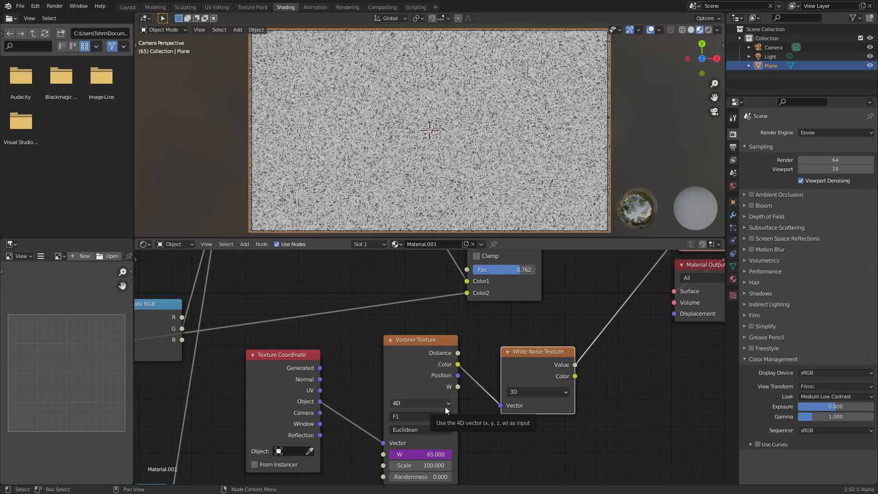
{"action": "key", "text": "space"}
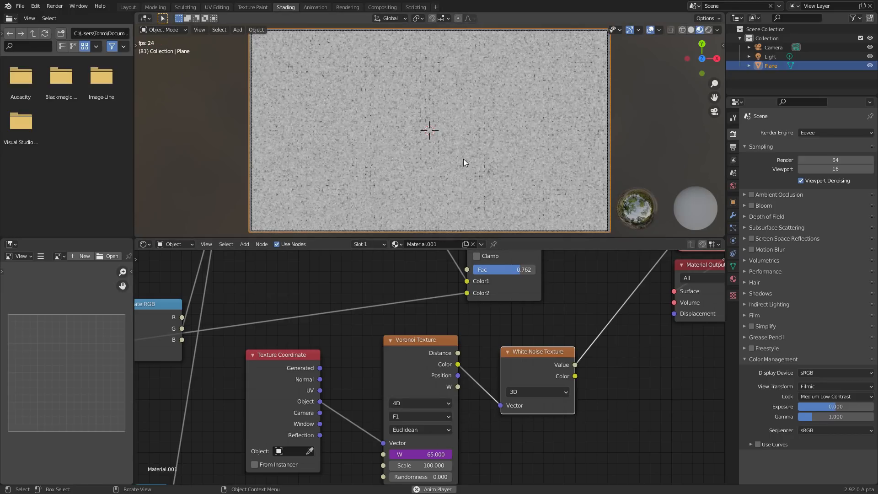
{"action": "key", "text": "space"}
Step: Move the Viewer, Material Output and Multiply nodes farther right to make room after the Bright/Contrast node
{"action": "middle_click_drag", "start_coordinate": [551, 330], "coordinate": [455, 396]}
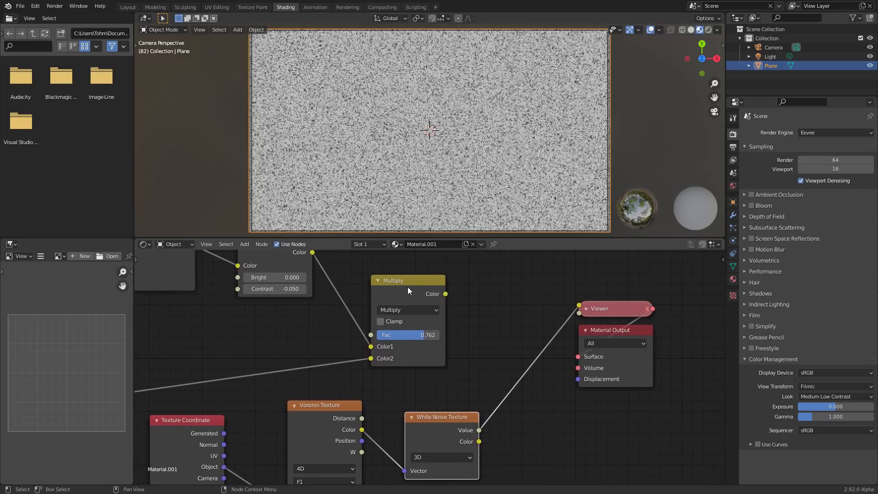
{"action": "middle_click_drag", "start_coordinate": [407, 287], "coordinate": [482, 287]}
{"action": "scroll", "coordinate": [412, 348], "scroll_direction": "down", "scroll_amount": 2}
{"action": "scroll", "coordinate": [386, 334], "scroll_direction": "up", "scroll_amount": 1}
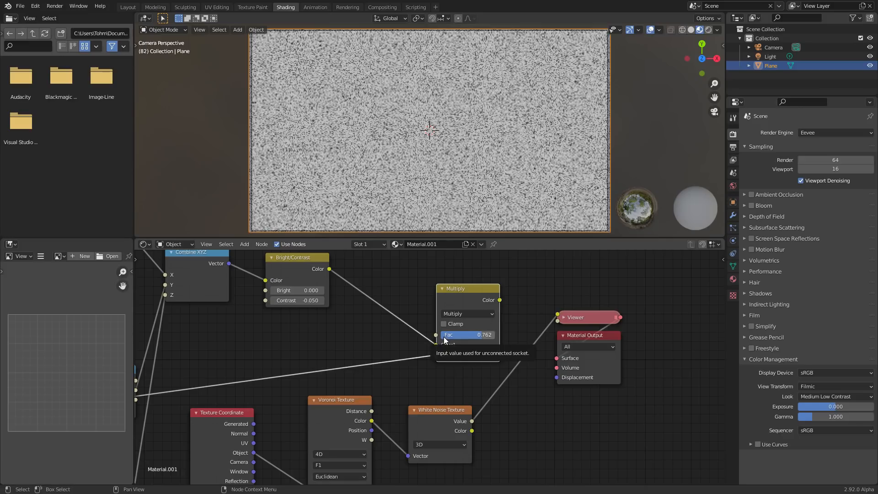
{"action": "left_click_drag", "start_coordinate": [637, 409], "coordinate": [574, 295]}
{"action": "key", "text": "g"}
{"action": "left_click", "coordinate": [655, 320]}
{"action": "left_click_drag", "start_coordinate": [461, 290], "coordinate": [537, 288]}
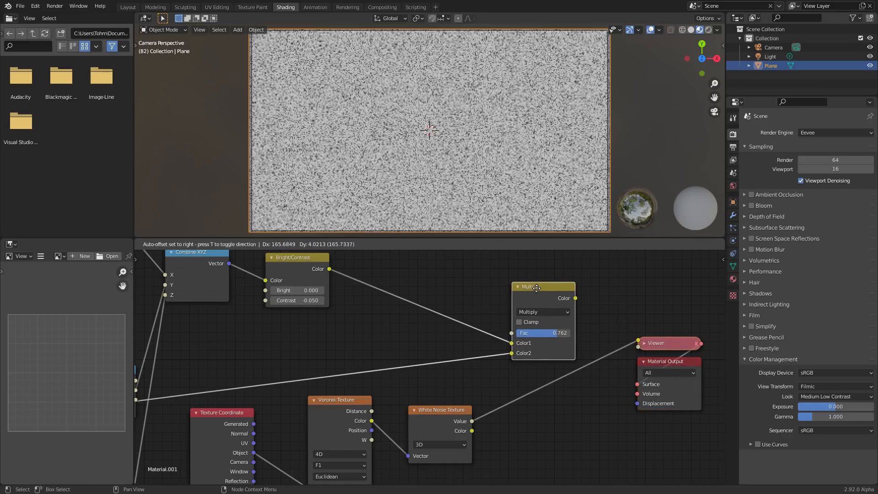
Step: Insert a duplicate Multiply node between Bright/Contrast and the existing Multiply, with White Noise Value feeding its Color2
{"action": "key", "text": "shift+d"}
{"action": "left_click", "coordinate": [424, 265]}
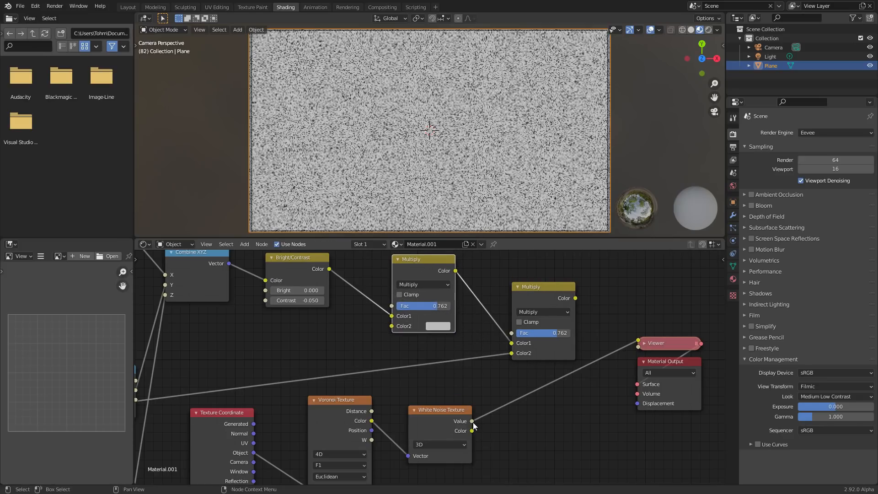
{"action": "left_click_drag", "start_coordinate": [472, 429], "coordinate": [396, 325]}
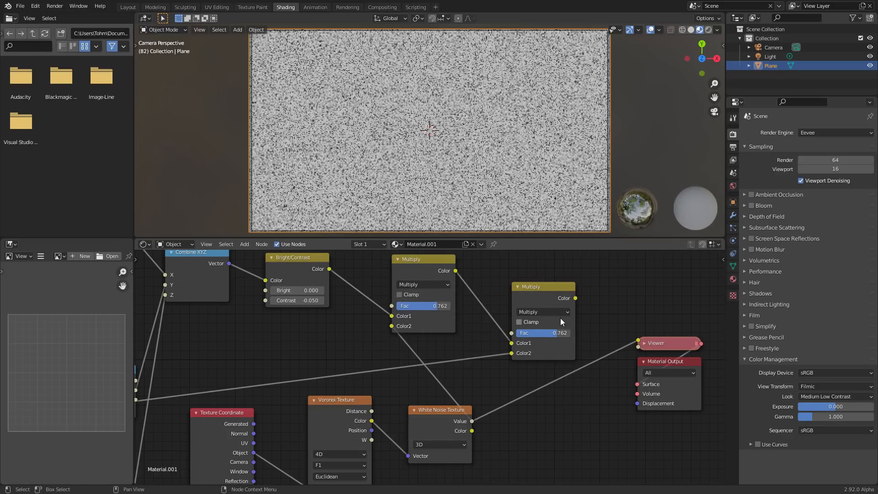
Step: Preview the new noise Multiply node over the footage and lower its Fac to 0.470
{"action": "left_click", "coordinate": [438, 264], "text": "ctrl+shift"}
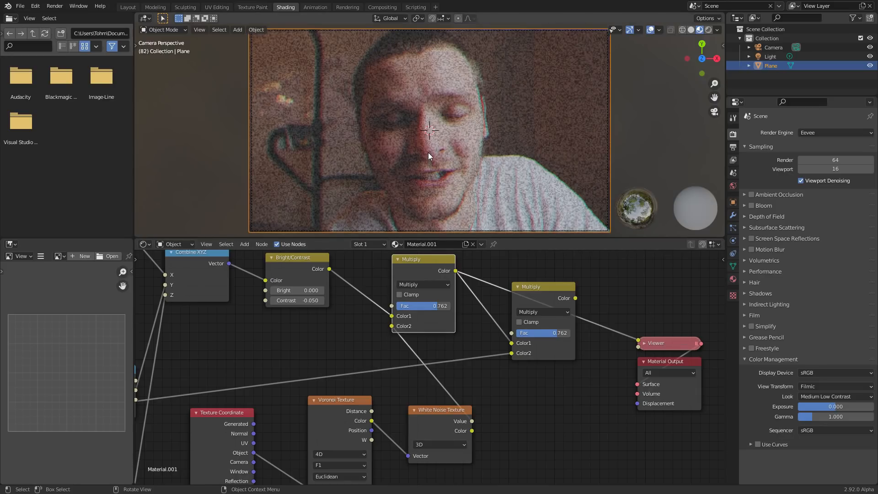
{"action": "scroll", "coordinate": [428, 156], "scroll_direction": "up", "scroll_amount": 4}
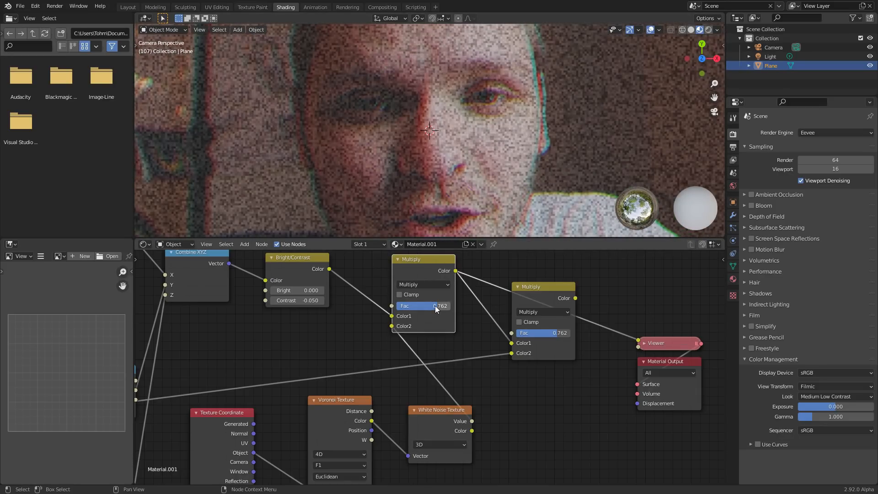
{"action": "left_click_drag", "start_coordinate": [432, 306], "coordinate": [403, 316]}
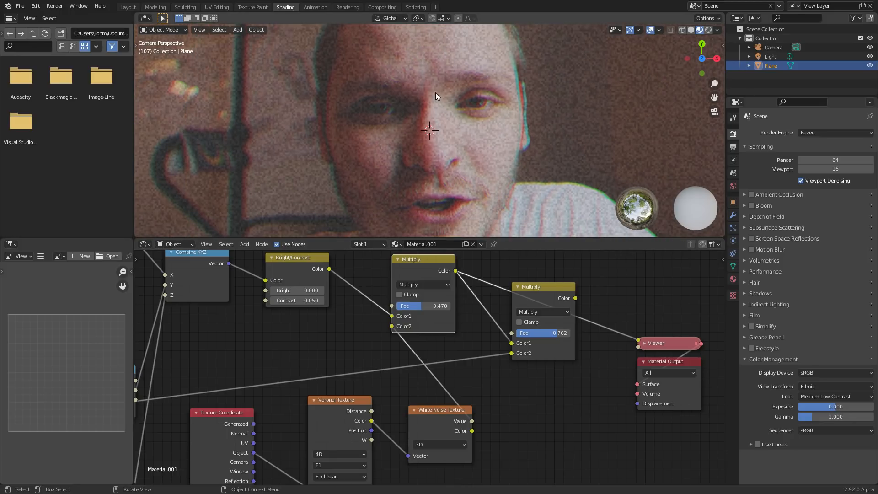
Step: Play back the footage to review the moving noise overlay
{"action": "scroll", "coordinate": [440, 123], "scroll_direction": "down", "scroll_amount": 2}
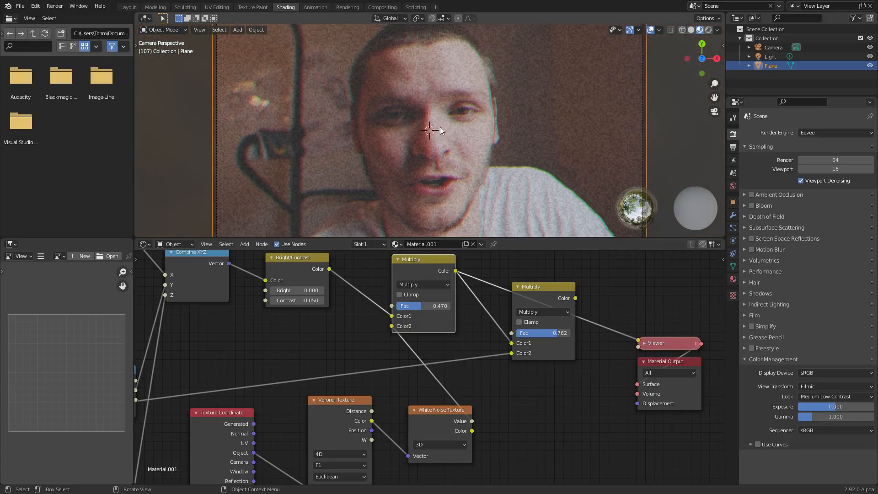
{"action": "key", "text": "space"}
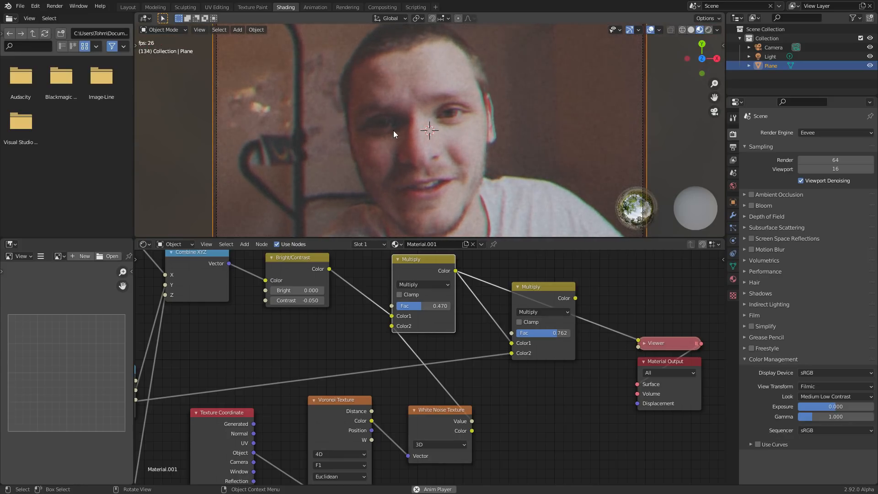
{"action": "key", "text": "space"}
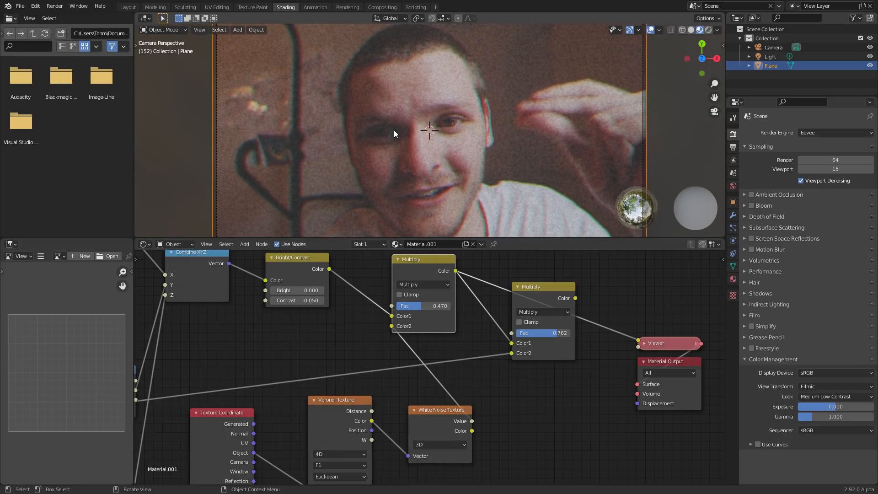
Step: Preview the final Multiply node combining noise and scanlines, and save the file
{"action": "left_click", "coordinate": [547, 289], "text": "ctrl+shift"}
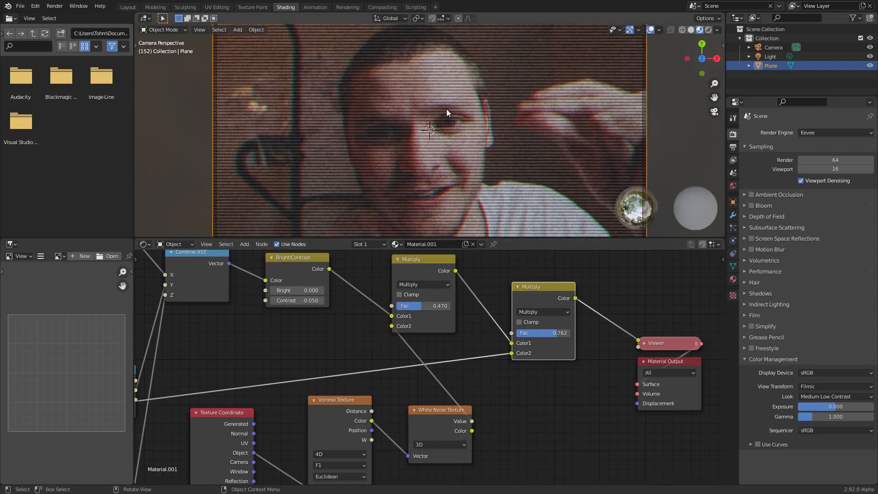
{"action": "scroll", "coordinate": [447, 109], "scroll_direction": "down", "scroll_amount": 2}
{"action": "scroll", "coordinate": [448, 114], "scroll_direction": "up", "scroll_amount": 1}
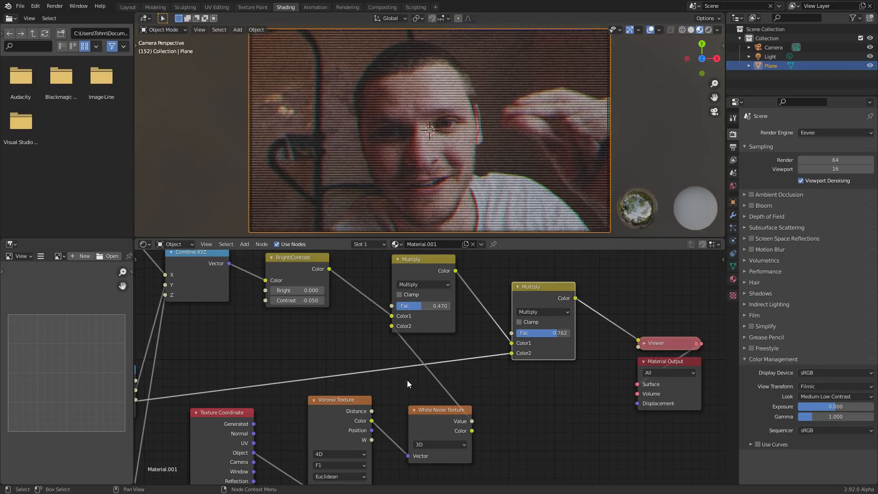
{"action": "key", "text": "ctrl+s"}
Step: Move the original Texture Coordinate node and its reroute point farther left, away from the Add nodes
{"action": "scroll", "coordinate": [366, 320], "scroll_direction": "down", "scroll_amount": 3}
{"action": "middle_click_drag", "start_coordinate": [280, 246], "coordinate": [445, 260]}
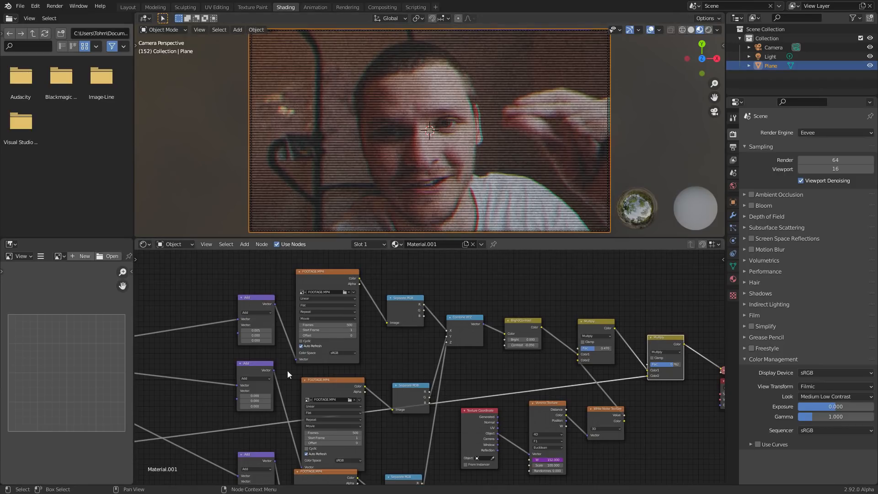
{"action": "middle_click_drag", "start_coordinate": [163, 367], "coordinate": [466, 347]}
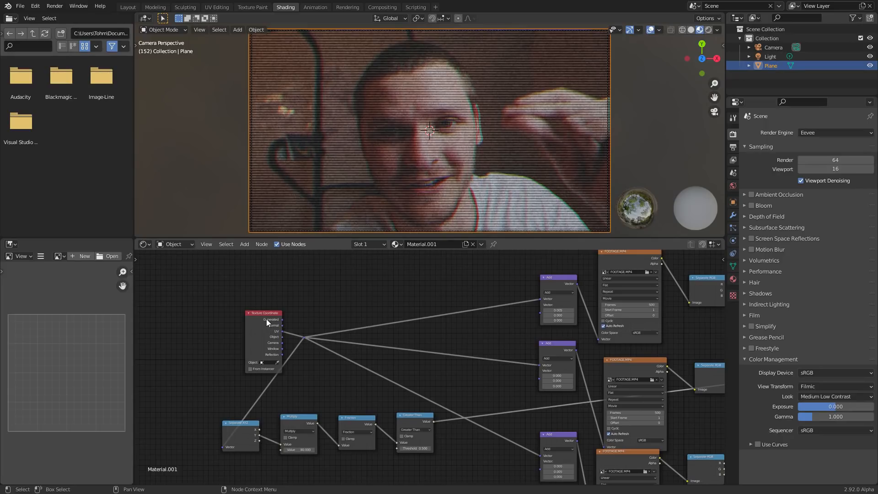
{"action": "left_click_drag", "start_coordinate": [266, 319], "coordinate": [160, 314]}
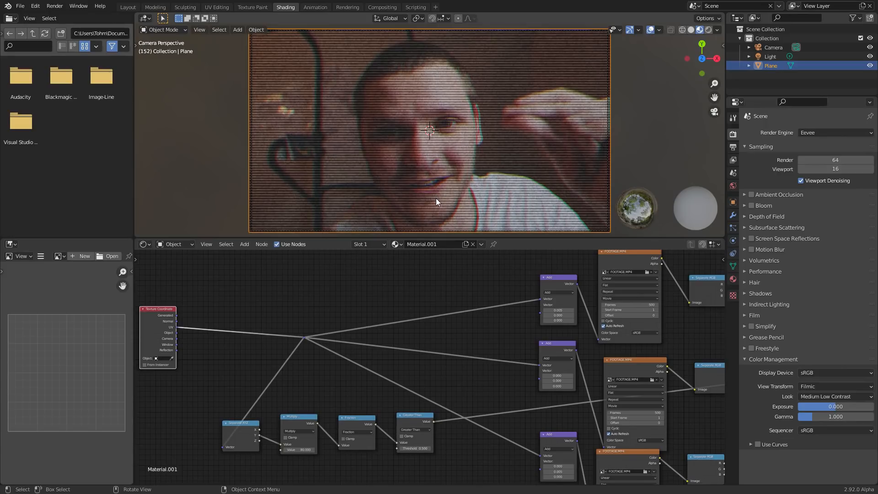
{"action": "left_click_drag", "start_coordinate": [275, 362], "coordinate": [312, 331]}
{"action": "key", "text": "g"}
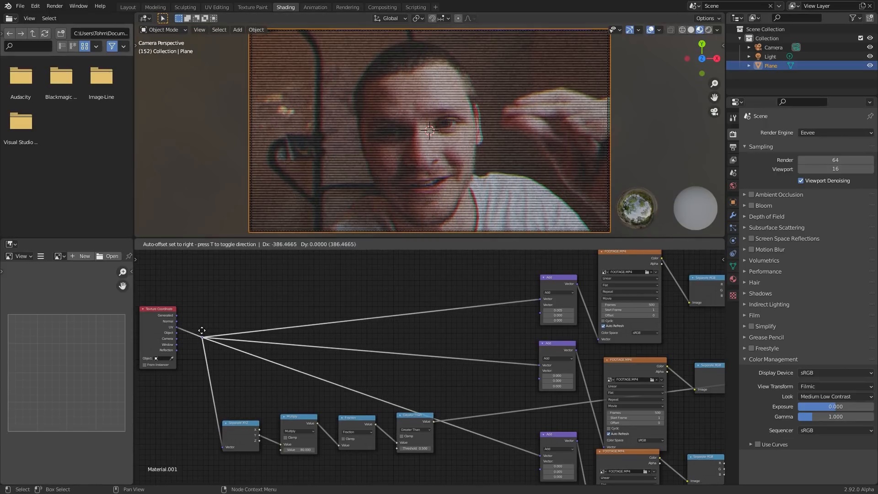
{"action": "left_click", "coordinate": [204, 330]}
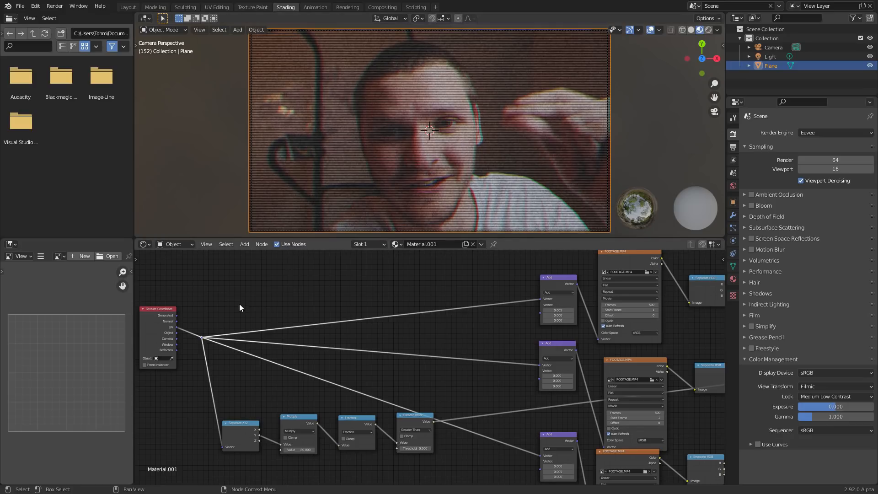
Step: Move the Separate XYZ node up, close beneath the reroute point
{"action": "middle_click_drag", "start_coordinate": [239, 308], "coordinate": [376, 317]}
{"action": "scroll", "coordinate": [372, 435], "scroll_direction": "up", "scroll_amount": 2}
{"action": "left_click_drag", "start_coordinate": [368, 460], "coordinate": [347, 371]}
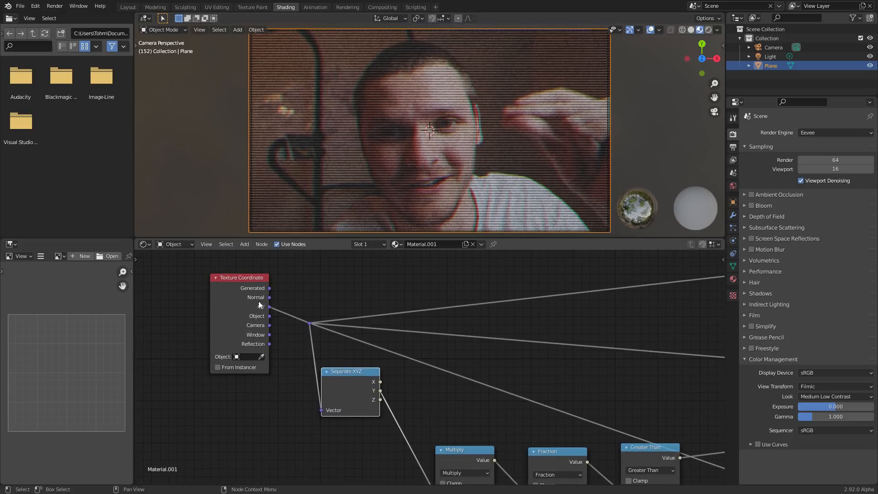
Step: Preview the Y output of the Separate XYZ node and add a Math node above it
{"action": "left_click", "coordinate": [366, 383], "text": "ctrl+shift"}
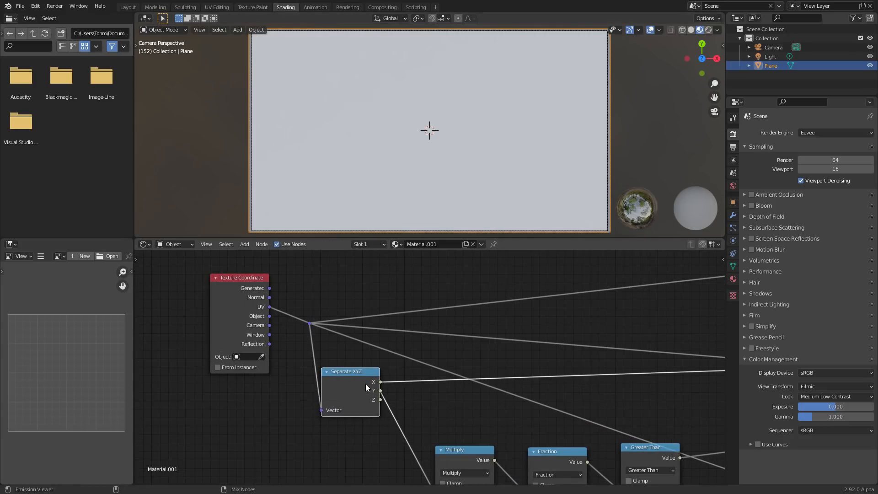
{"action": "left_click", "coordinate": [366, 383], "text": "ctrl+shift"}
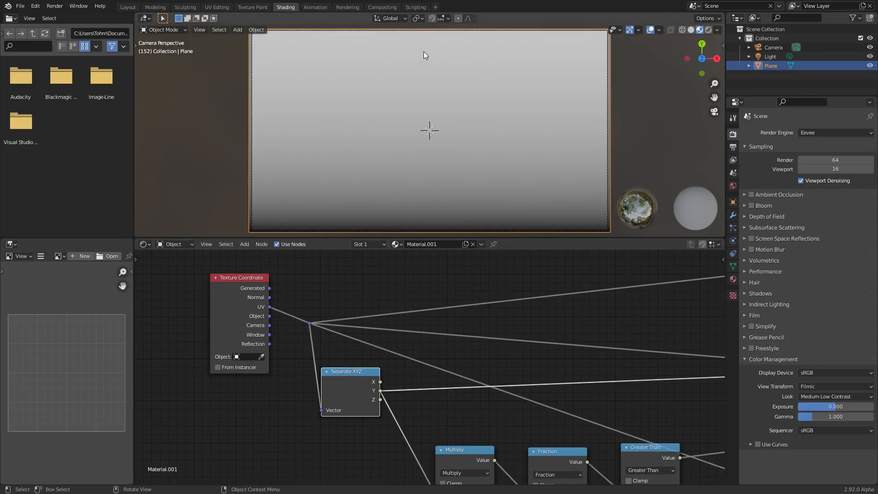
{"action": "key", "text": "shift+a"}
{"action": "type", "text": "m"}
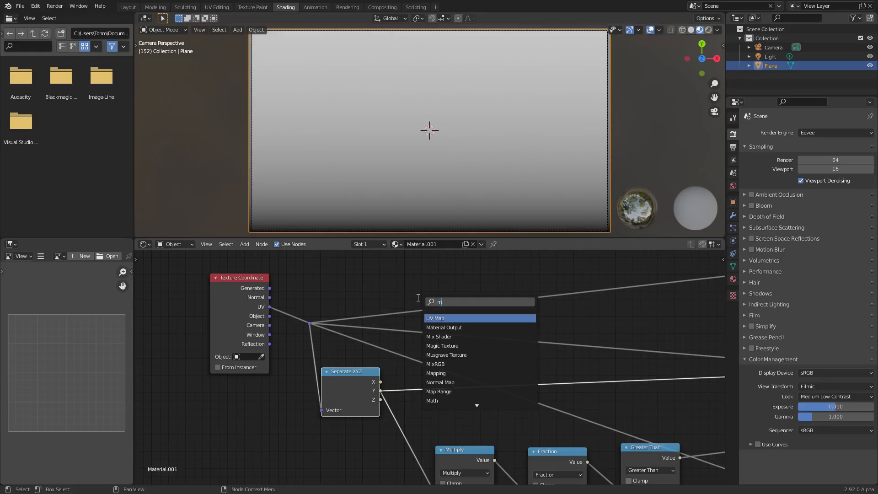
{"action": "type", "text": "ath"}
{"action": "key", "text": "Return"}
{"action": "left_click", "coordinate": [413, 471]}
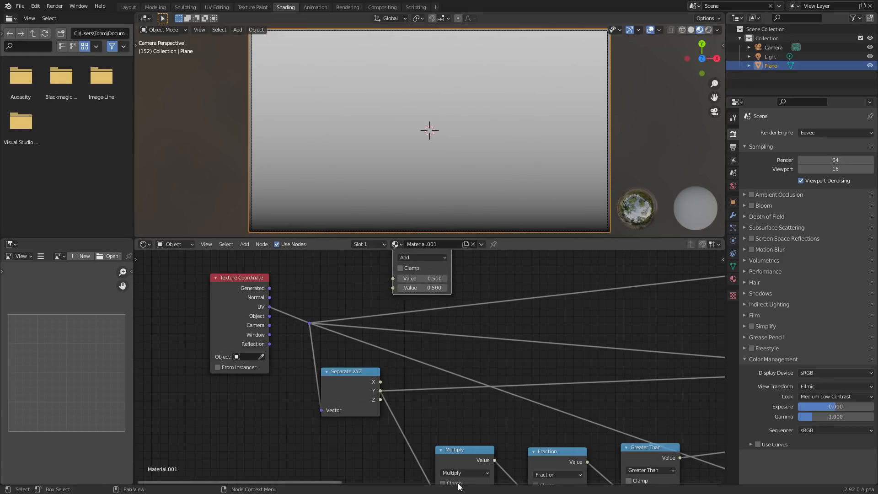
{"action": "middle_click_drag", "start_coordinate": [451, 473], "coordinate": [402, 426]}
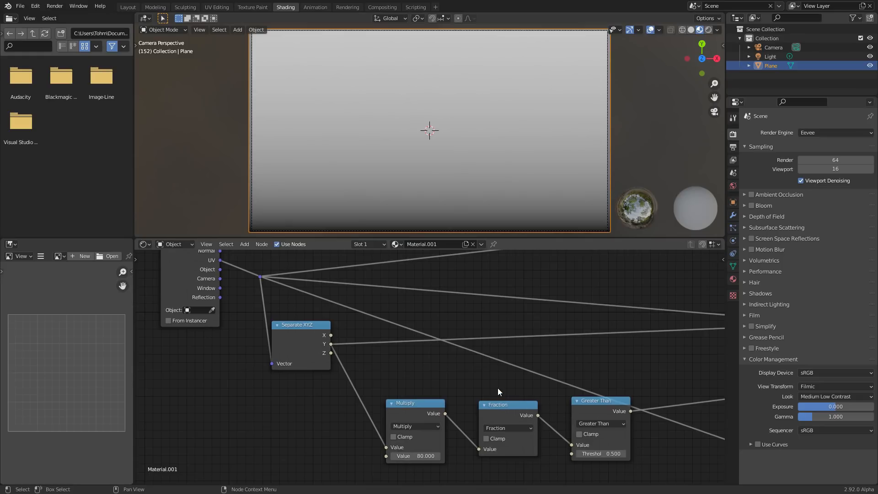
{"action": "middle_click_drag", "start_coordinate": [411, 341], "coordinate": [414, 412]}
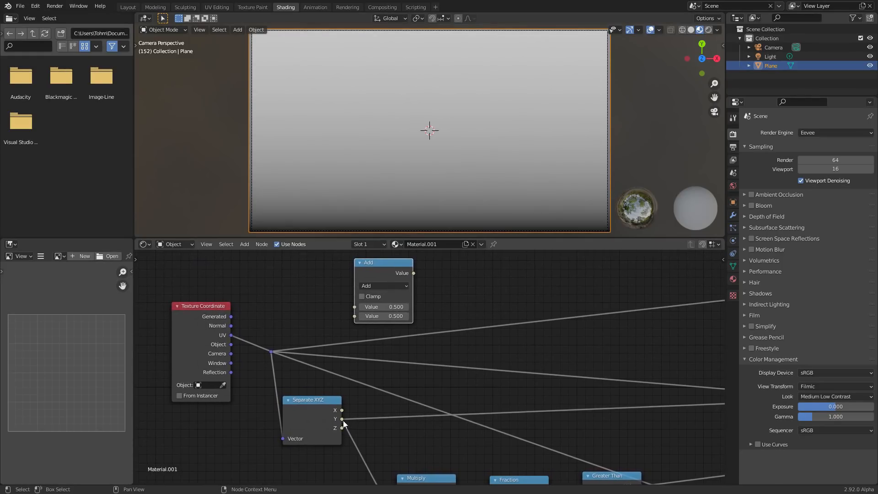
Step: Set the Math node to Subtract with the Separate XYZ node's Y output as its second value, and preview the result
{"action": "left_click_drag", "start_coordinate": [342, 419], "coordinate": [355, 315]}
{"action": "left_click", "coordinate": [380, 286]}
{"action": "left_click", "coordinate": [378, 287]}
{"action": "left_click", "coordinate": [371, 319]}
{"action": "left_click_drag", "start_coordinate": [342, 419], "coordinate": [357, 316]}
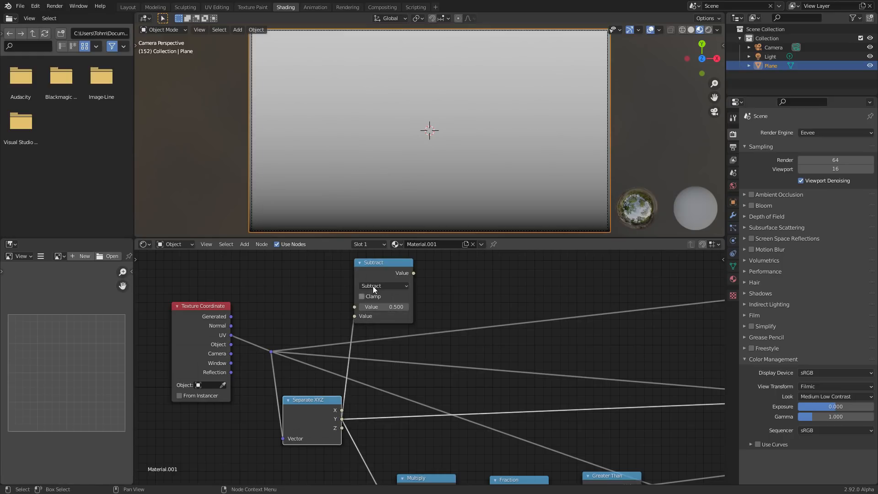
{"action": "left_click", "coordinate": [376, 268], "text": "ctrl+shift"}
{"action": "left_click_drag", "start_coordinate": [376, 269], "coordinate": [399, 264]}
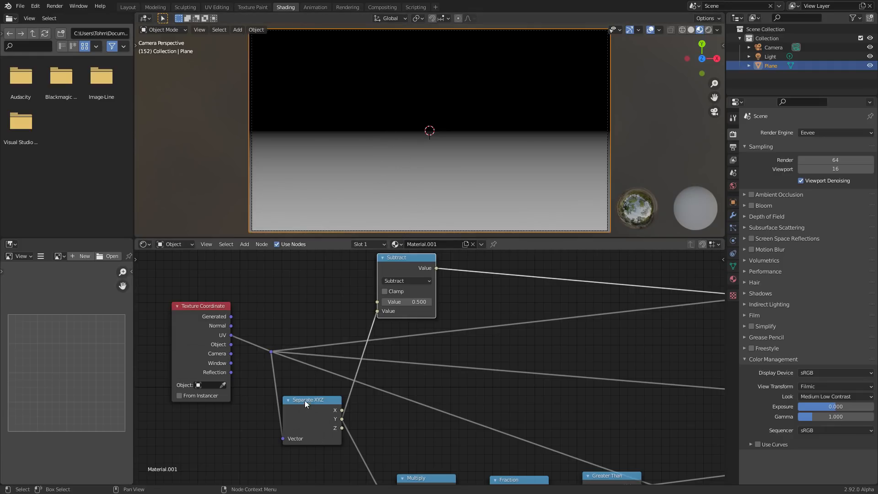
{"action": "left_click_drag", "start_coordinate": [304, 400], "coordinate": [290, 400]}
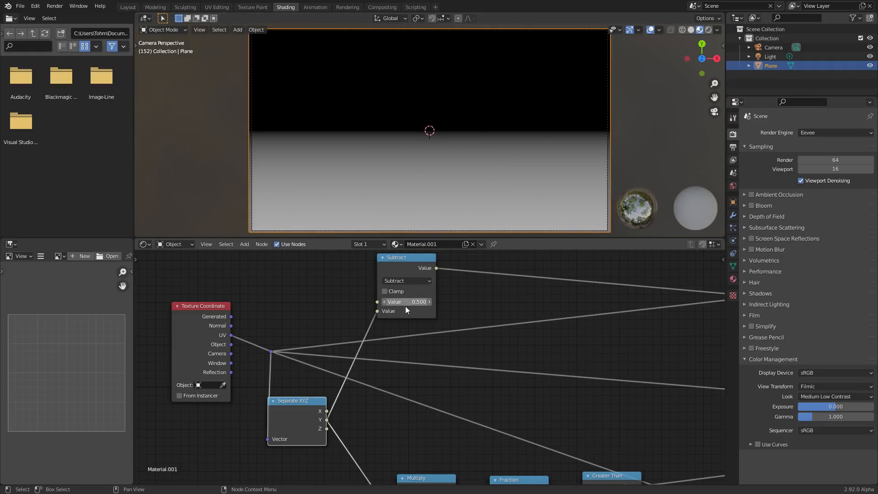
Step: Try shifting the gradient with the Subtract node's first value, undo the change, and examine the gradient edge up close
{"action": "left_click_drag", "start_coordinate": [409, 302], "coordinate": [419, 303], "text": "shift"}
{"action": "key", "text": "ctrl+z"}
{"action": "scroll", "coordinate": [410, 153], "scroll_direction": "up", "scroll_amount": 4}
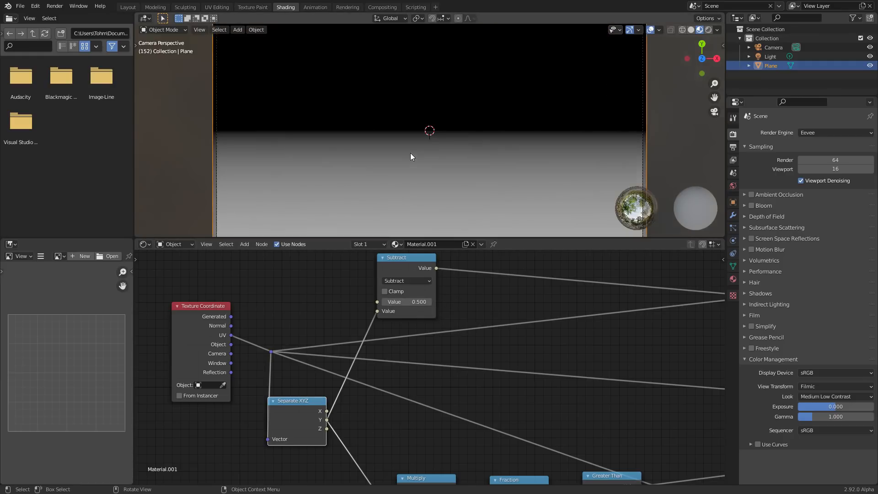
{"action": "middle_click_drag", "start_coordinate": [421, 126], "coordinate": [414, 159], "text": "shift"}
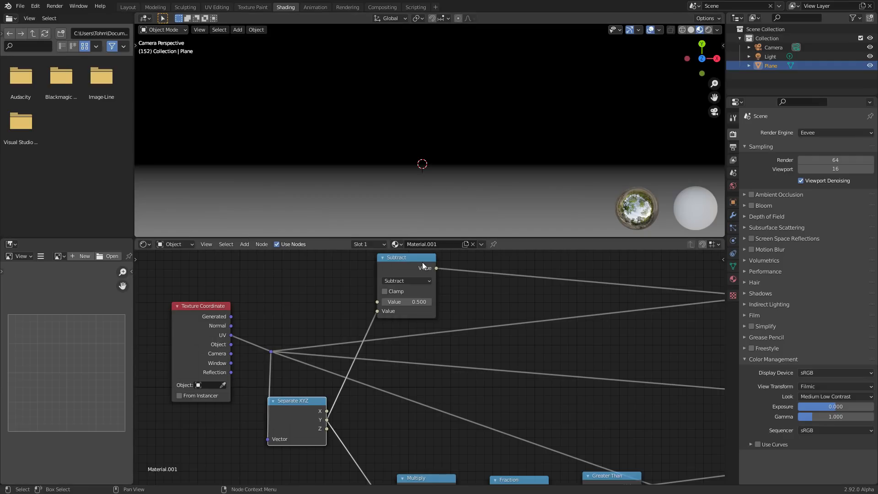
Step: Duplicate the Subtract node into the link after it and set the copy's operation to Absolute
{"action": "left_click", "coordinate": [404, 257]}
{"action": "key", "text": "shift+d"}
{"action": "left_click", "coordinate": [496, 253]}
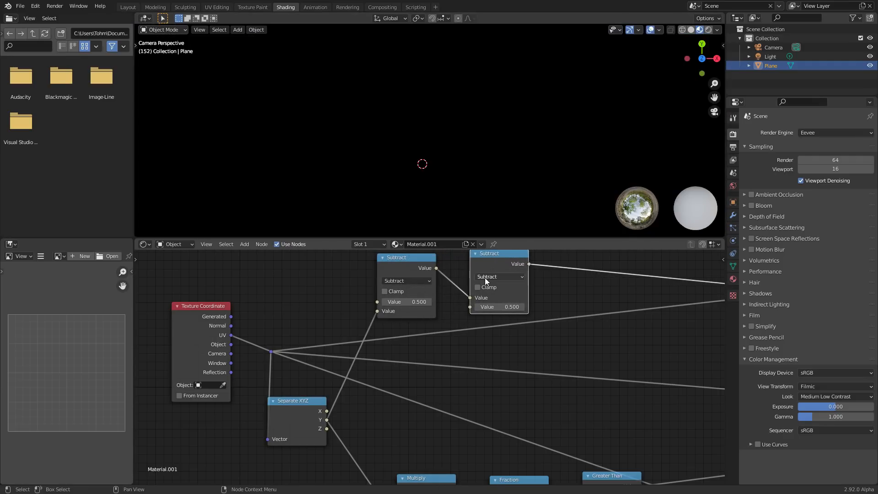
{"action": "left_click", "coordinate": [486, 277]}
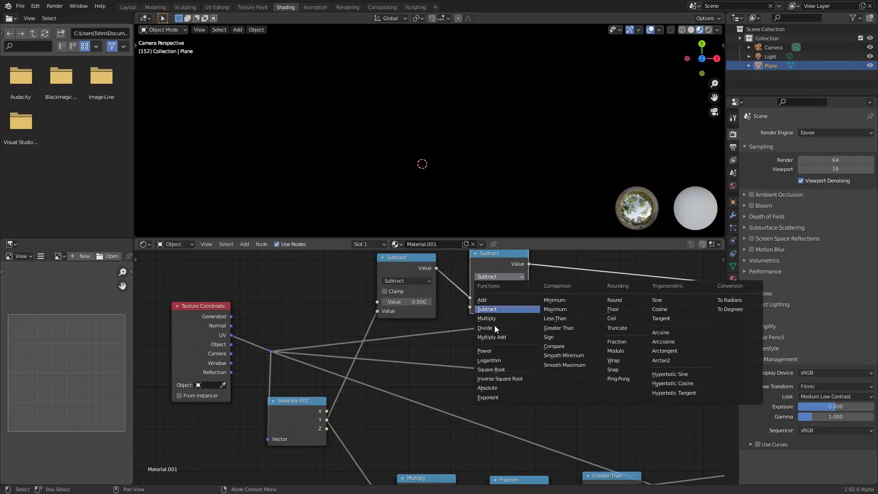
{"action": "left_click", "coordinate": [506, 387]}
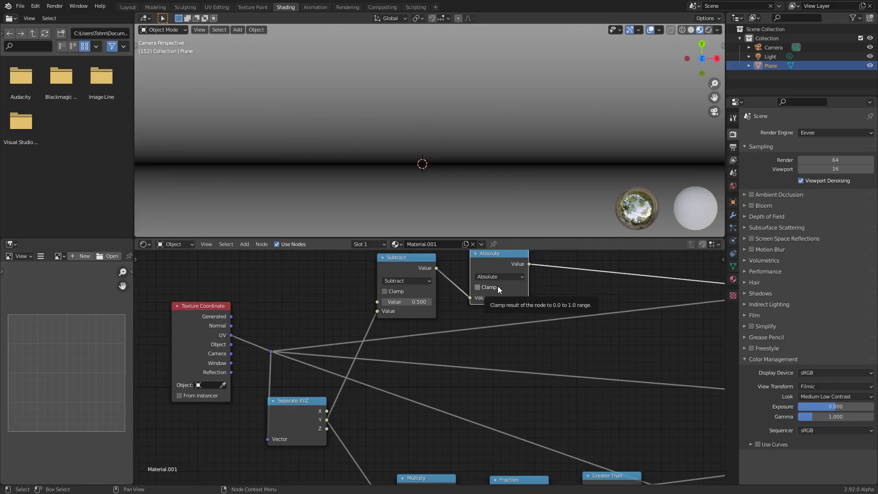
{"action": "scroll", "coordinate": [383, 165], "scroll_direction": "down", "scroll_amount": 3}
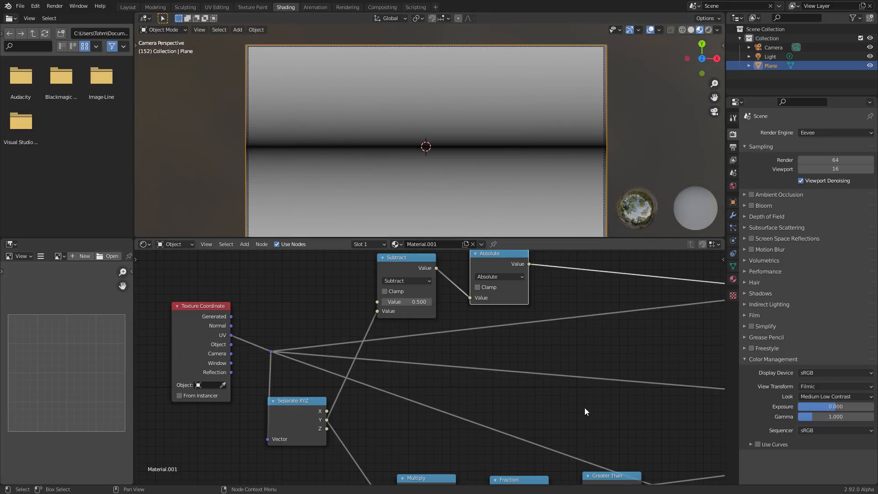
Step: Try moving the dark line with the Subtract node's first value and undo the change
{"action": "middle_click_drag", "start_coordinate": [519, 293], "coordinate": [400, 342]}
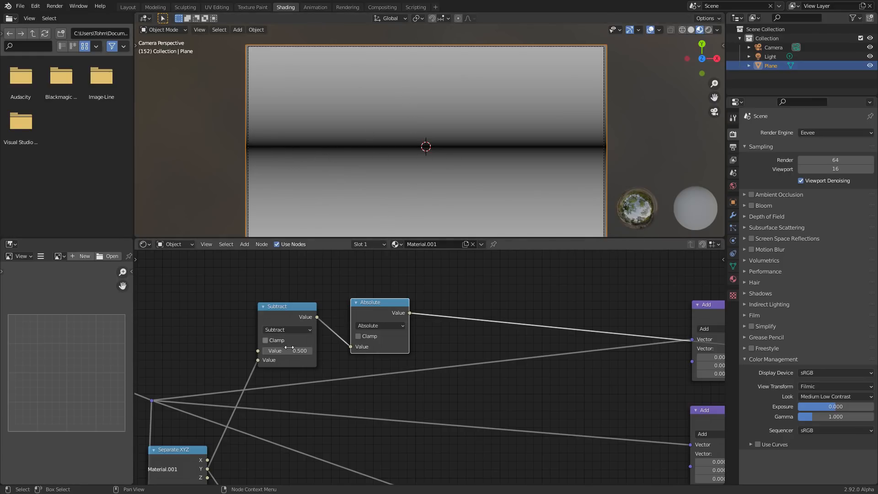
{"action": "left_click_drag", "start_coordinate": [292, 350], "coordinate": [312, 349], "text": "shift"}
{"action": "key", "text": "ctrl+z"}
Step: Insert a ColorRamp node into the link after the Absolute node
{"action": "key", "text": "shift+a"}
{"action": "type", "text": "color"}
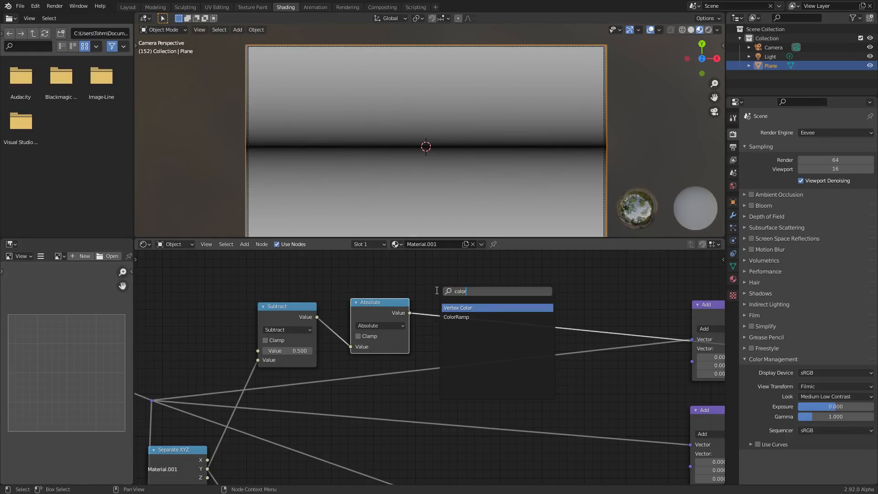
{"action": "key", "text": "Down"}
{"action": "key", "text": "Return"}
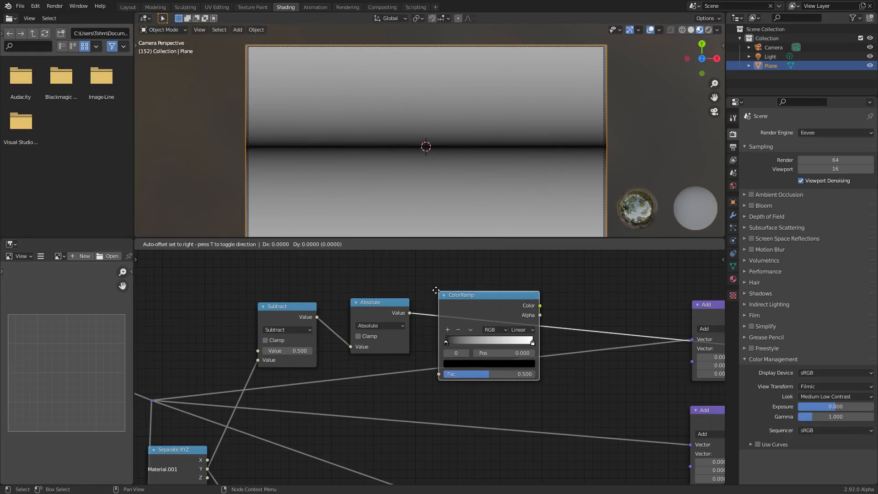
{"action": "left_click", "coordinate": [426, 265]}
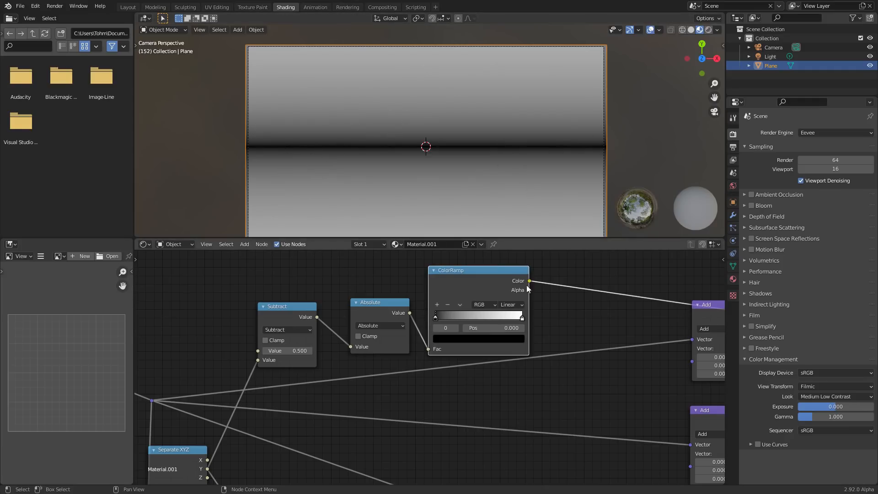
Step: Make the ColorRamp's first stop white and its last stop black, with the black stop at position 0.025
{"action": "scroll", "coordinate": [448, 322], "scroll_direction": "up", "scroll_amount": 2}
{"action": "left_click", "coordinate": [444, 326]}
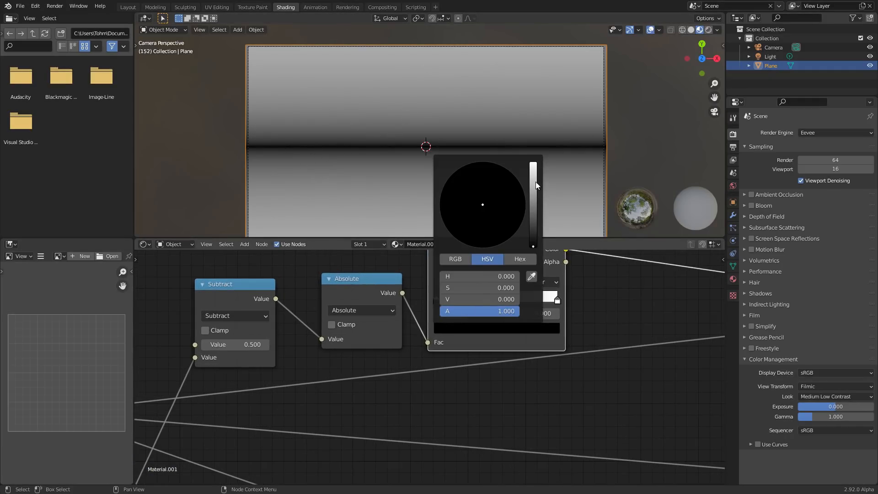
{"action": "left_click", "coordinate": [533, 182]}
{"action": "left_click", "coordinate": [467, 314]}
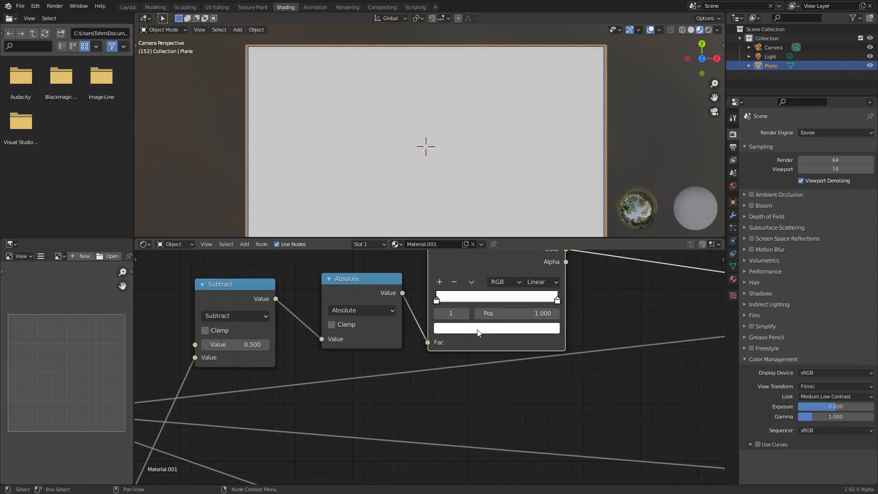
{"action": "left_click", "coordinate": [478, 329]}
{"action": "left_click", "coordinate": [532, 327]}
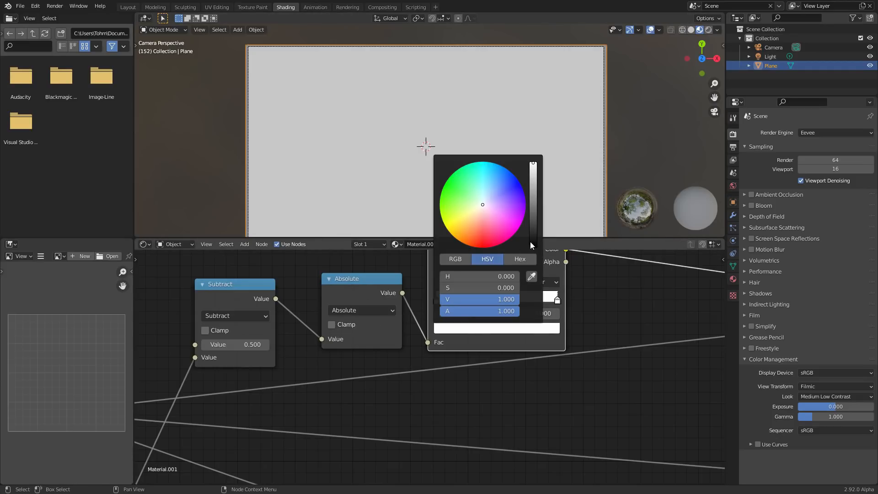
{"action": "left_click", "coordinate": [531, 244]}
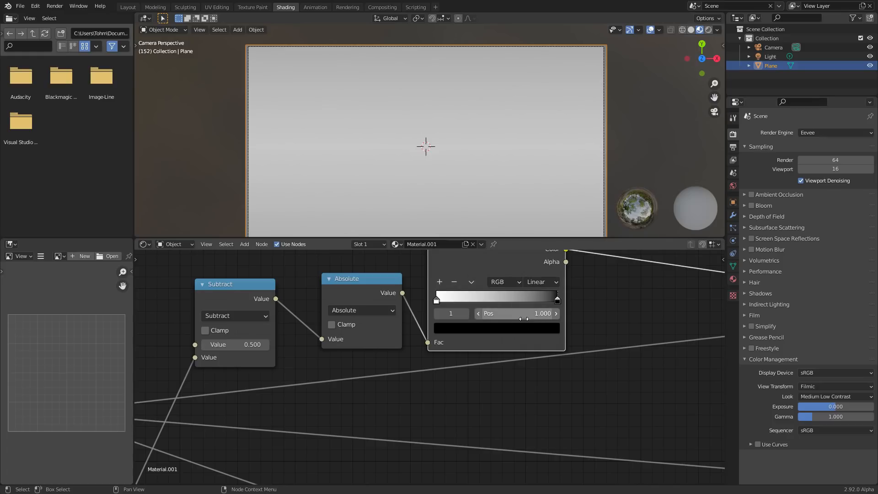
{"action": "left_click_drag", "start_coordinate": [524, 319], "coordinate": [438, 319]}
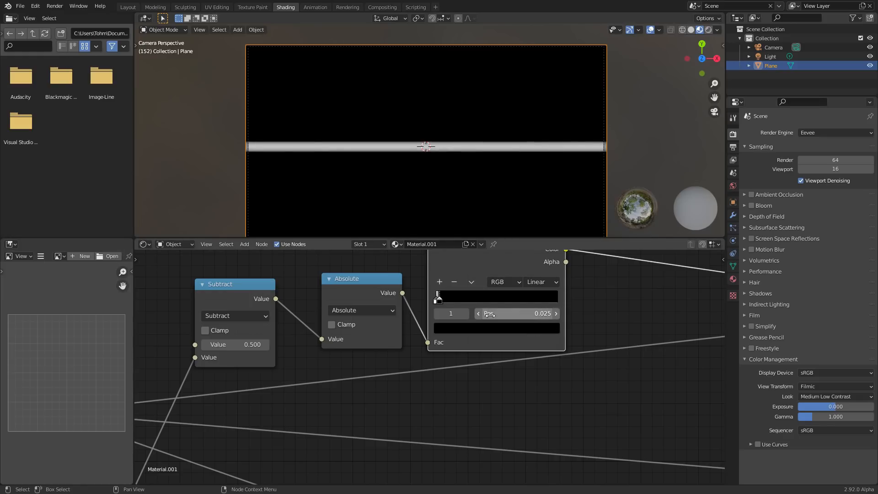
{"action": "scroll", "coordinate": [405, 303], "scroll_direction": "down", "scroll_amount": 4}
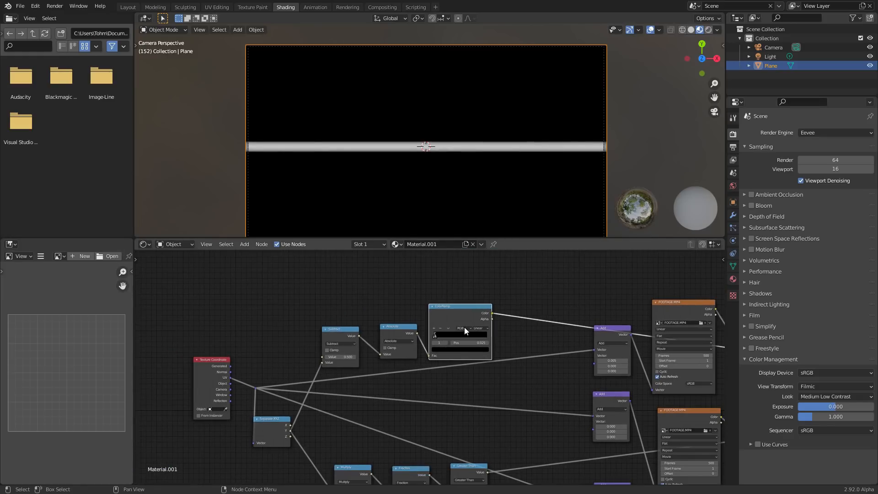
Step: Move the Texture Coordinate, reroute, Separate XYZ and Subtract nodes farther left of the Absolute node, and save the file
{"action": "middle_click_drag", "start_coordinate": [354, 343], "coordinate": [470, 280]}
{"action": "left_click_drag", "start_coordinate": [274, 405], "coordinate": [350, 275]}
{"action": "key", "text": "g"}
{"action": "left_click", "coordinate": [302, 303]}
{"action": "key", "text": "ctrl+s"}
{"action": "scroll", "coordinate": [441, 297], "scroll_direction": "up", "scroll_amount": 5}
{"action": "middle_click_drag", "start_coordinate": [441, 299], "coordinate": [443, 366]}
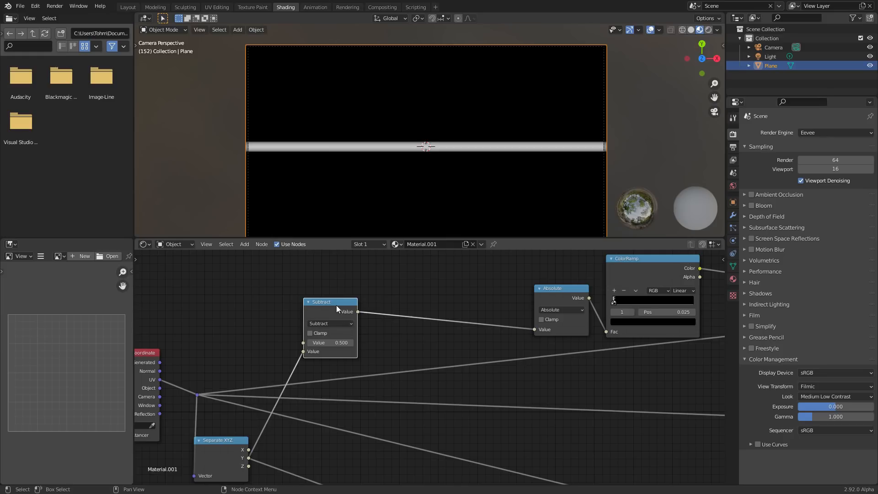
Step: Move the Subtract node alone back beside the Absolute node, leaving a gap after Separate XYZ
{"action": "left_click_drag", "start_coordinate": [336, 306], "coordinate": [472, 301]}
{"action": "left_click_drag", "start_coordinate": [392, 326], "coordinate": [723, 255]}
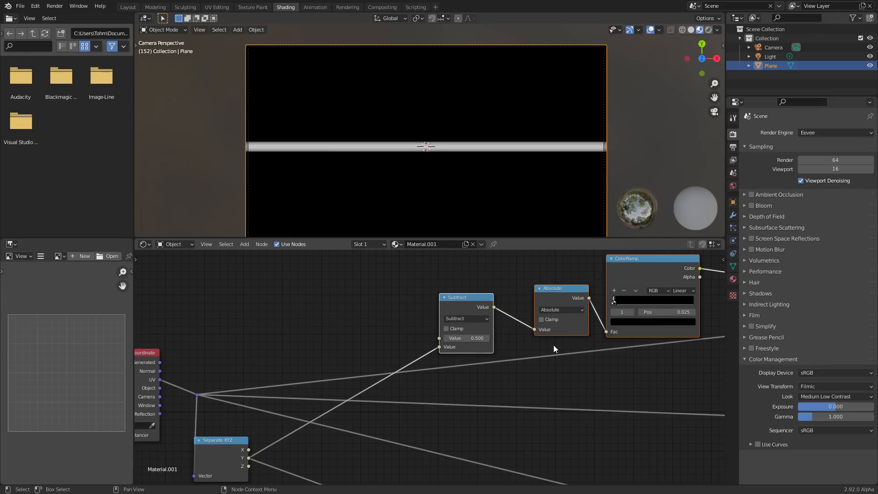
{"action": "left_click", "coordinate": [403, 320]}
{"action": "middle_click_drag", "start_coordinate": [408, 348], "coordinate": [407, 354]}
Step: Duplicate the Subtract node into the link between Separate XYZ and Subtract, and set the copy to Add
{"action": "left_click", "coordinate": [451, 313]}
{"action": "key", "text": "shift+d"}
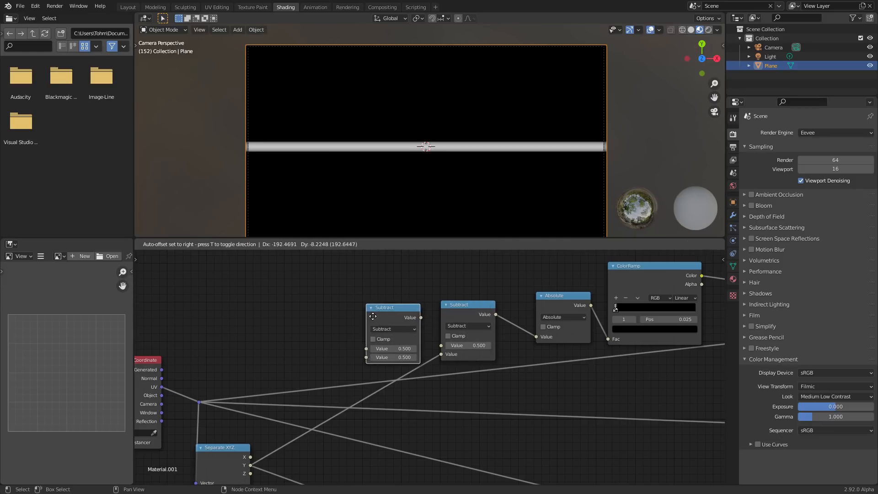
{"action": "left_click", "coordinate": [337, 313]}
{"action": "left_click", "coordinate": [342, 323]}
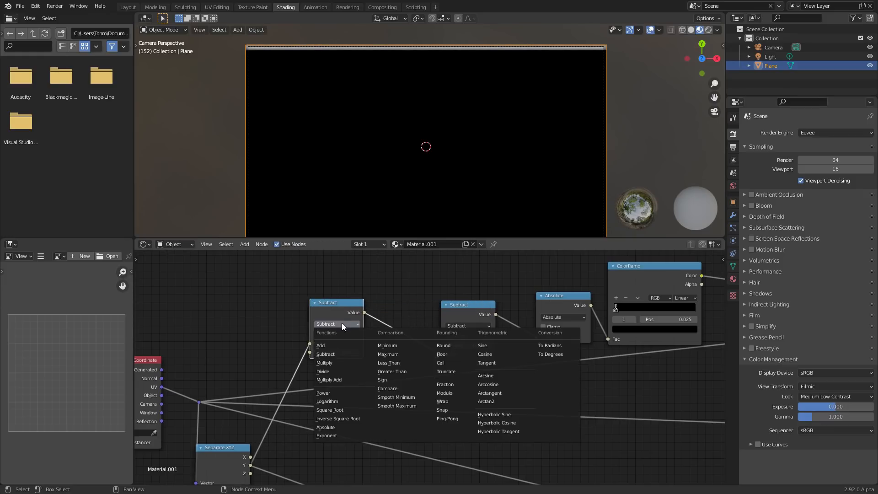
{"action": "left_click", "coordinate": [341, 315]}
Step: Drive the Add node's second value with #frame and extend the driver expression to frame/50
{"action": "double_click", "coordinate": [336, 352]}
{"action": "type", "text": "#frame"}
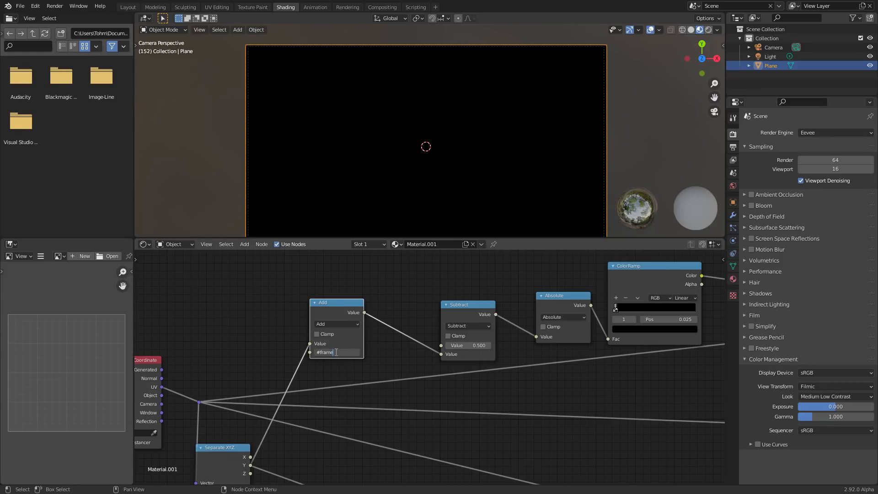
{"action": "key", "text": "Return"}
{"action": "scroll", "coordinate": [341, 345], "scroll_direction": "up", "scroll_amount": 4}
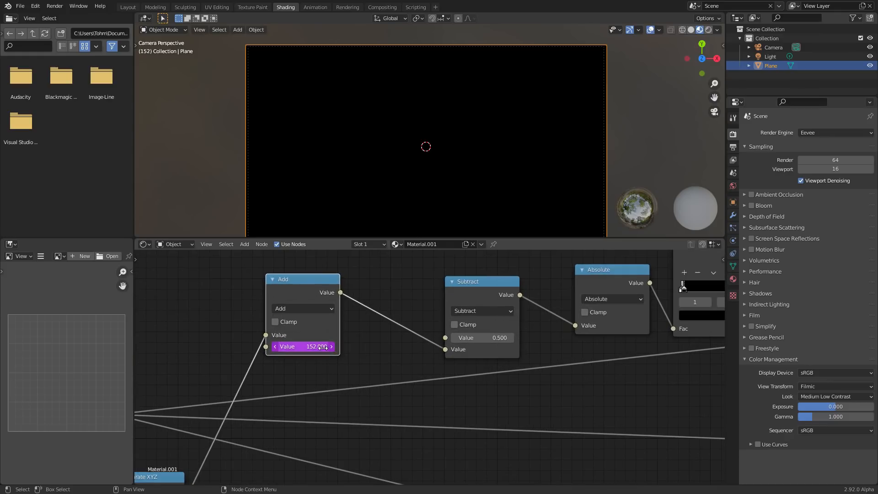
{"action": "left_click", "coordinate": [322, 346]}
{"action": "left_click", "coordinate": [322, 346]}
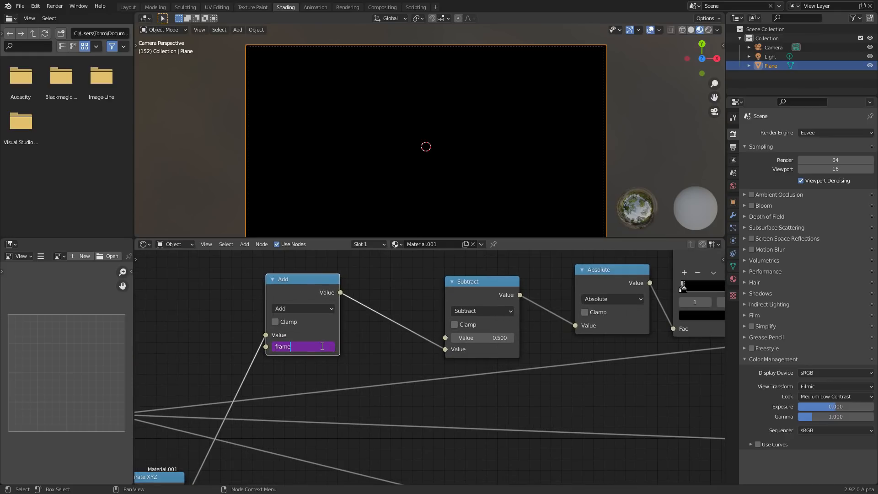
{"action": "type", "text": "/50"}
{"action": "key", "text": "Return"}
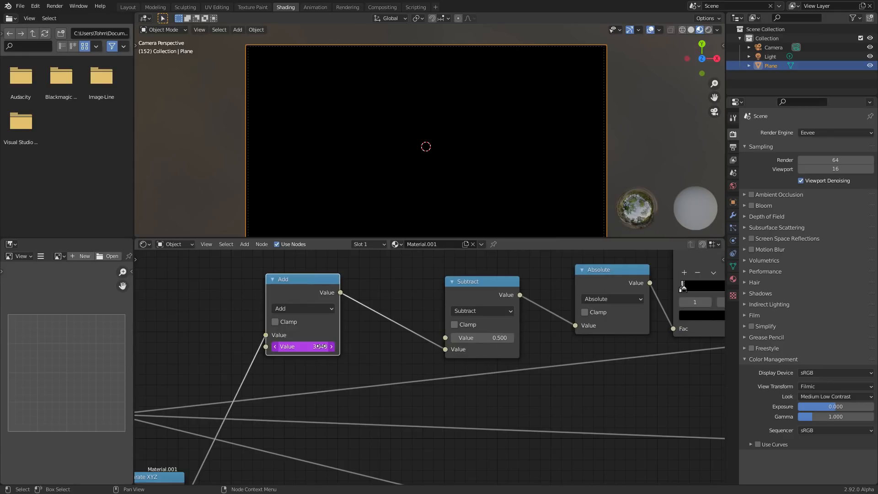
Step: Set the scene's output frame rate to 60 fps
{"action": "left_click", "coordinate": [733, 147]}
{"action": "left_click", "coordinate": [822, 246]}
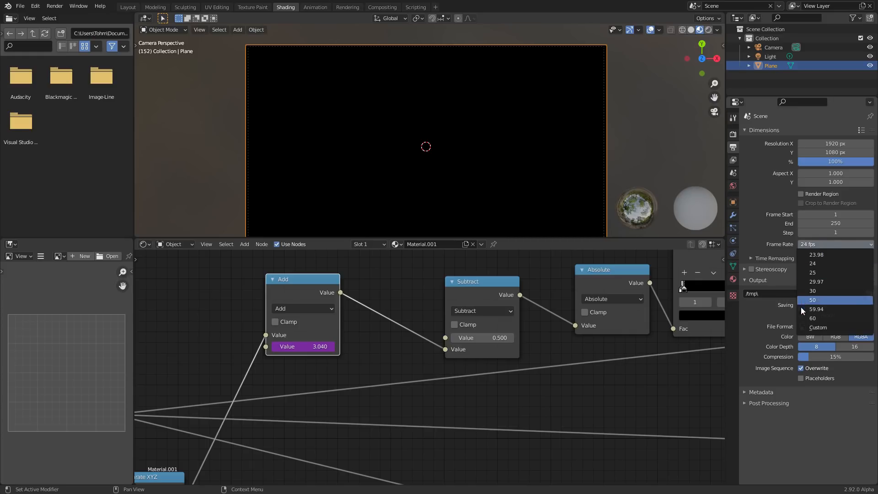
{"action": "left_click", "coordinate": [812, 319]}
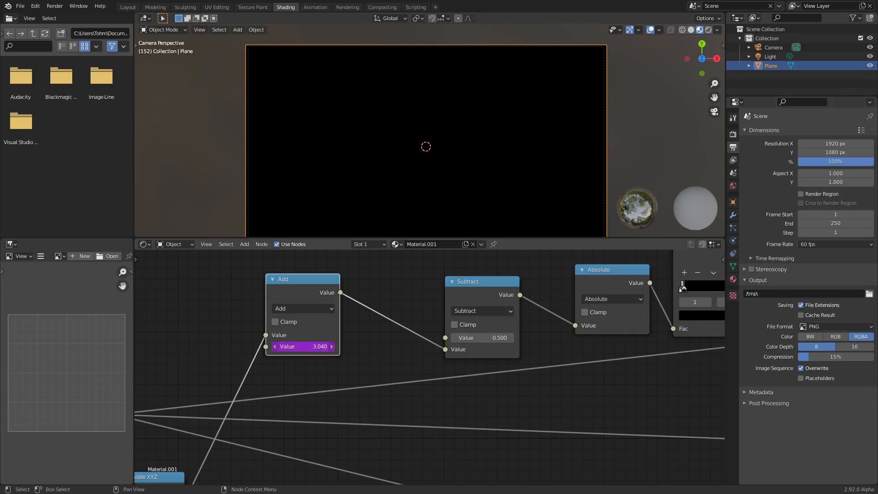
Step: Change the Add node's driver expression to frame/60 and play the animation to check the moving band
{"action": "left_click", "coordinate": [297, 347]}
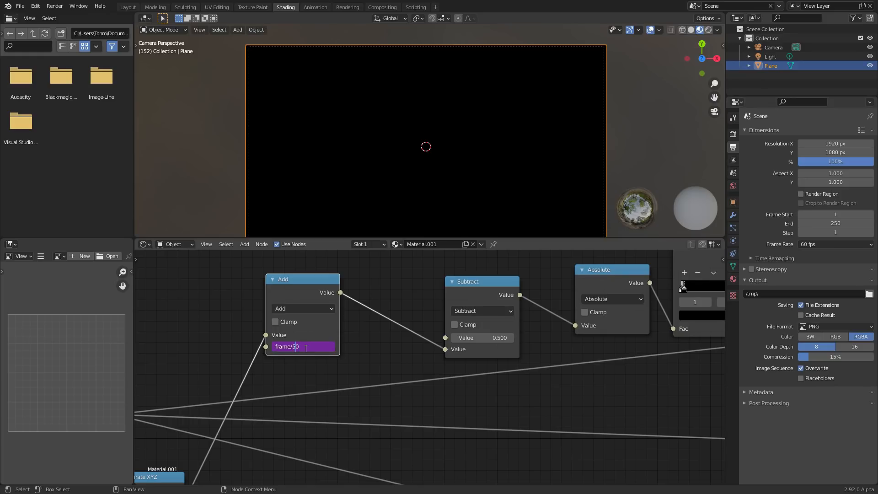
{"action": "key", "text": "Return"}
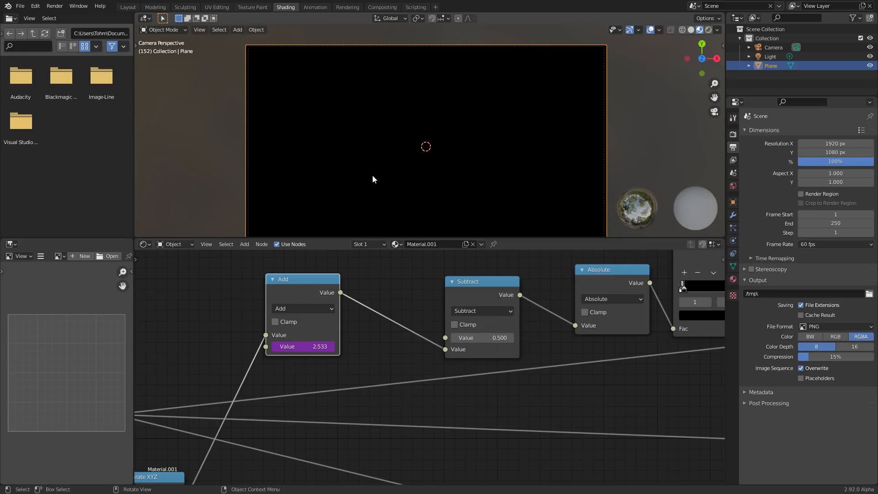
{"action": "key", "text": "space"}
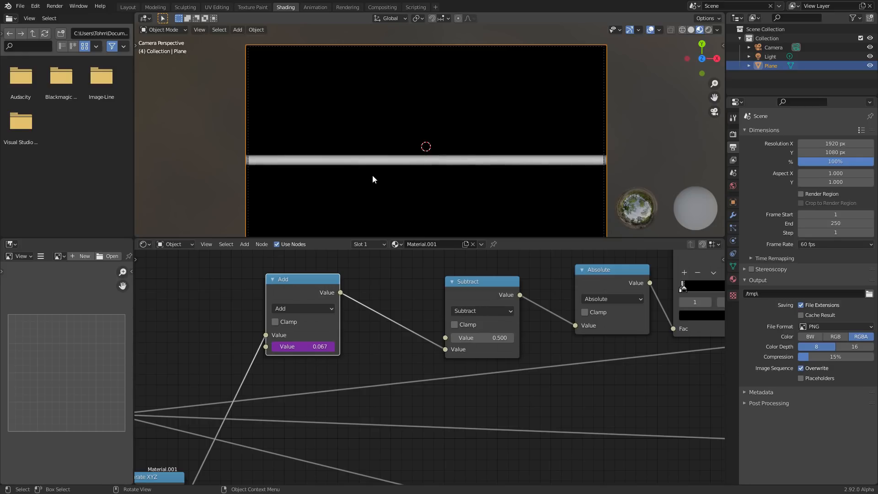
{"action": "scroll", "coordinate": [385, 157], "scroll_direction": "down", "scroll_amount": 3}
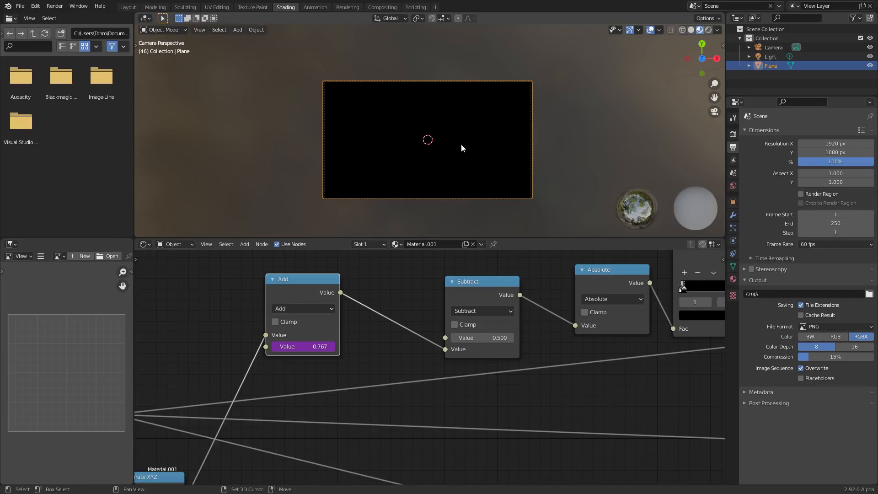
{"action": "key", "text": "Escape"}
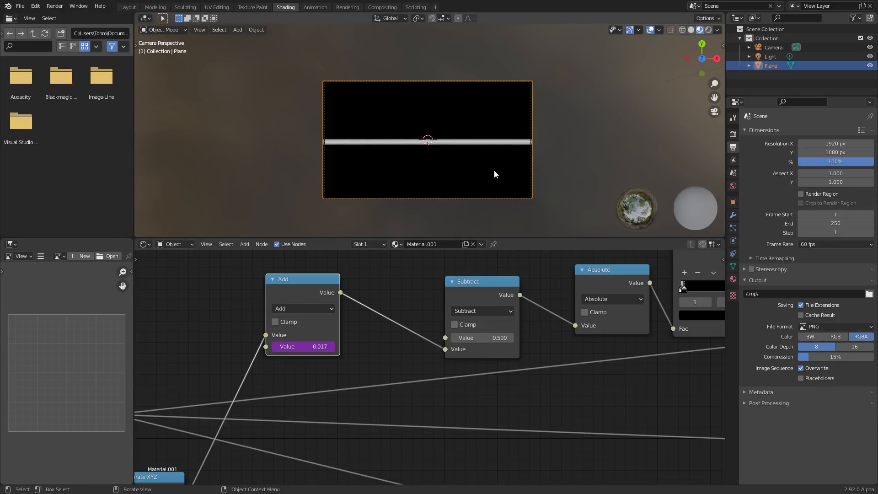
Step: Duplicate the Fraction node and insert the copy into the link between the Add and Subtract nodes of the band chain
{"action": "scroll", "coordinate": [390, 352], "scroll_direction": "down", "scroll_amount": 8}
{"action": "middle_click_drag", "start_coordinate": [391, 403], "coordinate": [228, 310]}
{"action": "scroll", "coordinate": [364, 382], "scroll_direction": "up", "scroll_amount": 6}
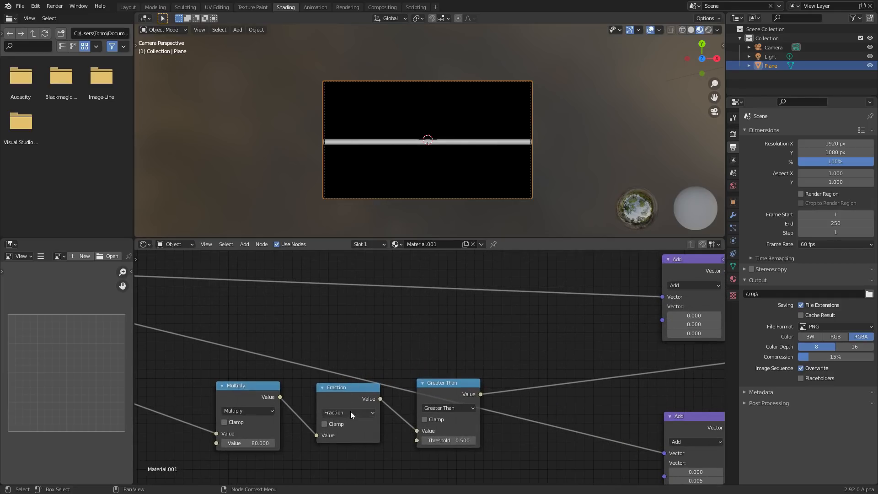
{"action": "left_click", "coordinate": [346, 393]}
{"action": "scroll", "coordinate": [325, 377], "scroll_direction": "down", "scroll_amount": 2}
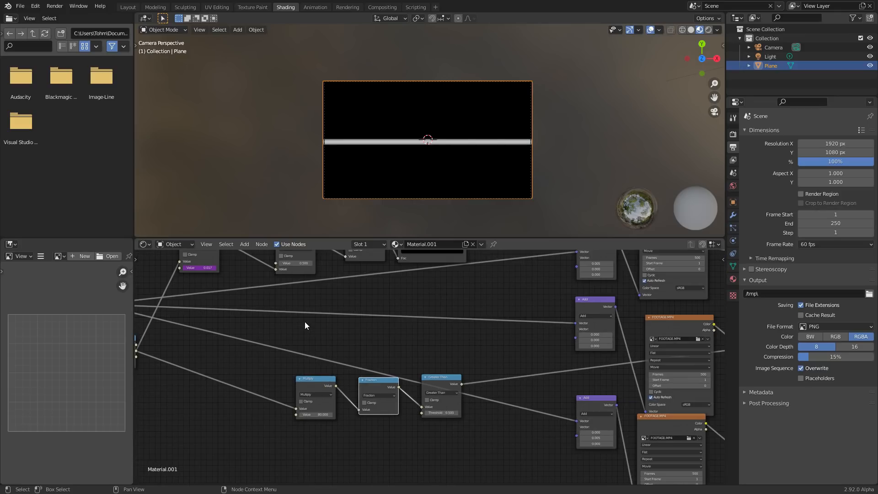
{"action": "middle_click_drag", "start_coordinate": [305, 322], "coordinate": [380, 358]}
{"action": "scroll", "coordinate": [380, 358], "scroll_direction": "up", "scroll_amount": 2}
{"action": "scroll", "coordinate": [410, 361], "scroll_direction": "down", "scroll_amount": 2}
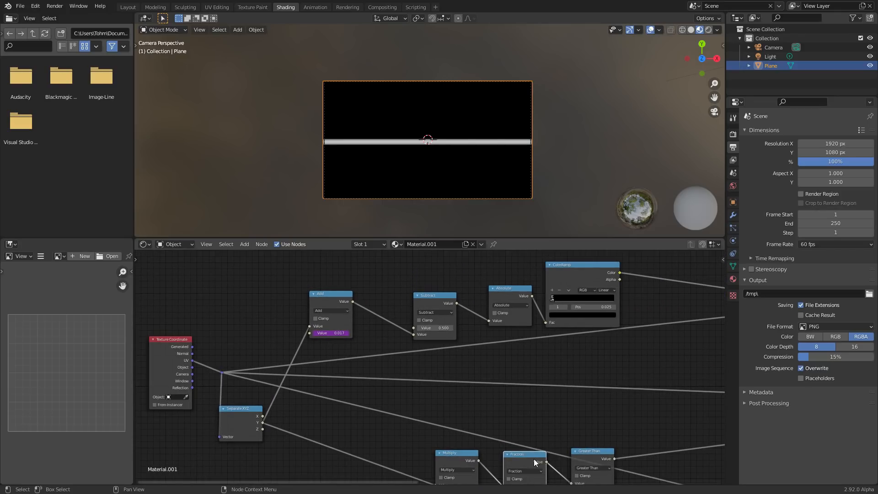
{"action": "left_click_drag", "start_coordinate": [514, 456], "coordinate": [381, 290]}
Step: Play the animation to check the band's looping and view the Add node's driver expression
{"action": "key", "text": "space"}
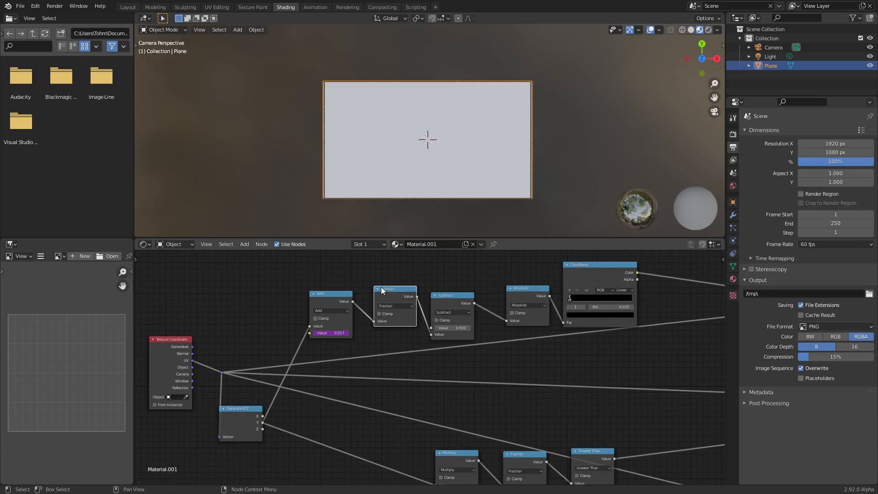
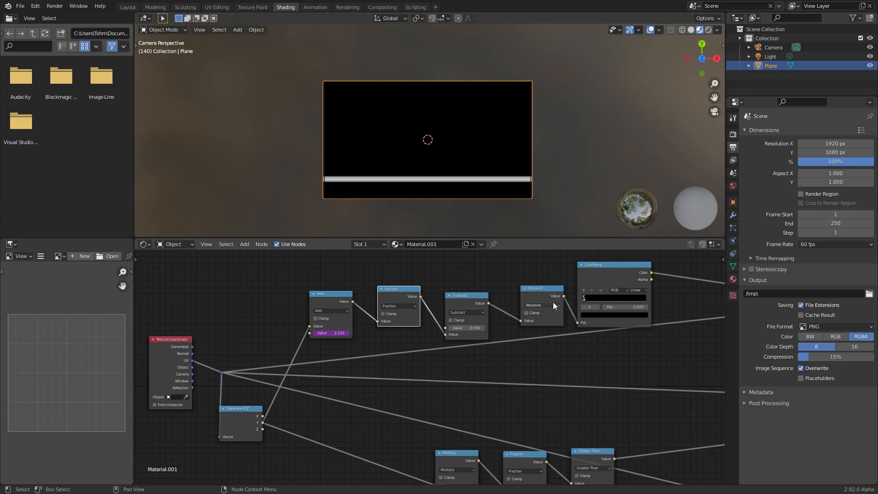
{"action": "key", "text": "space"}
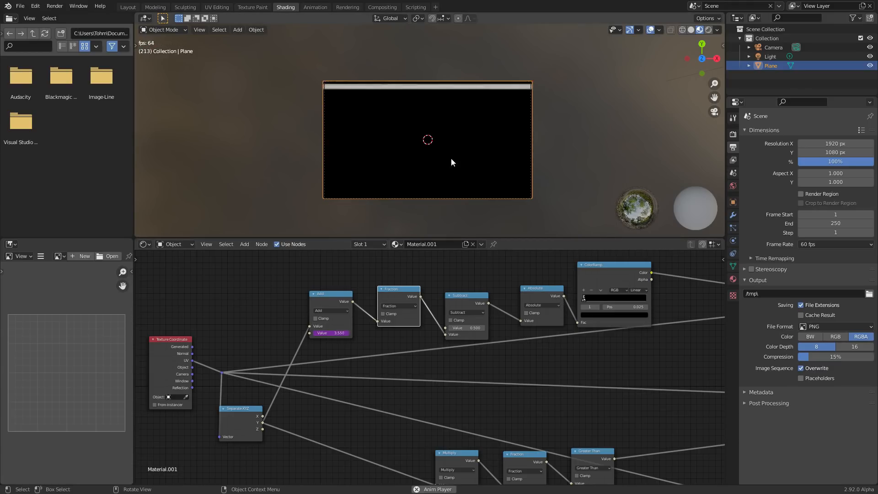
{"action": "scroll", "coordinate": [344, 327], "scroll_direction": "up", "scroll_amount": 2}
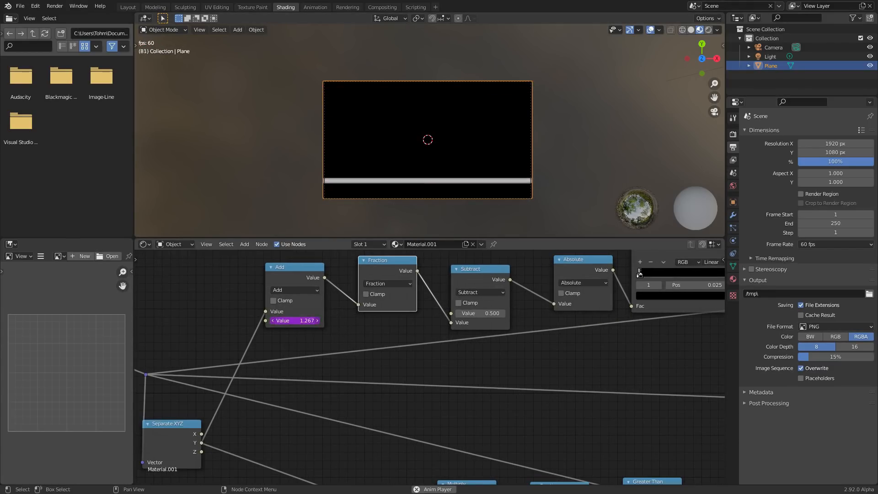
{"action": "left_click", "coordinate": [302, 320]}
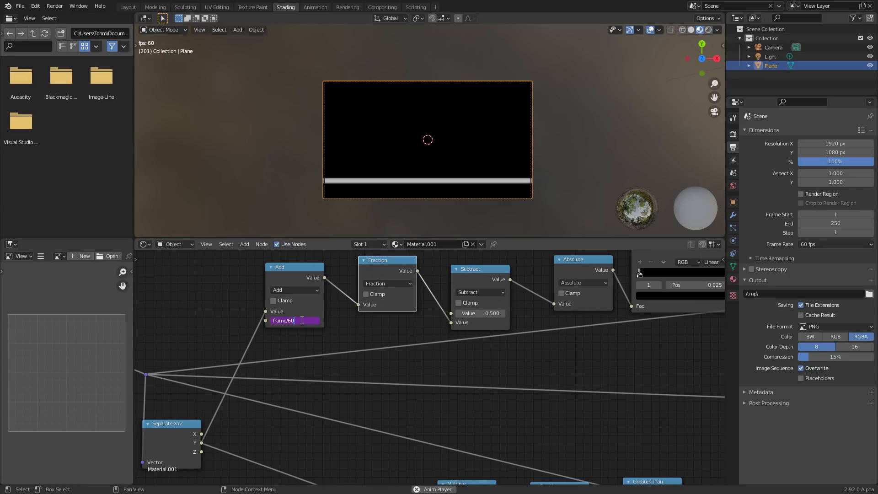
{"action": "middle_click_drag", "start_coordinate": [696, 321], "coordinate": [461, 363]}
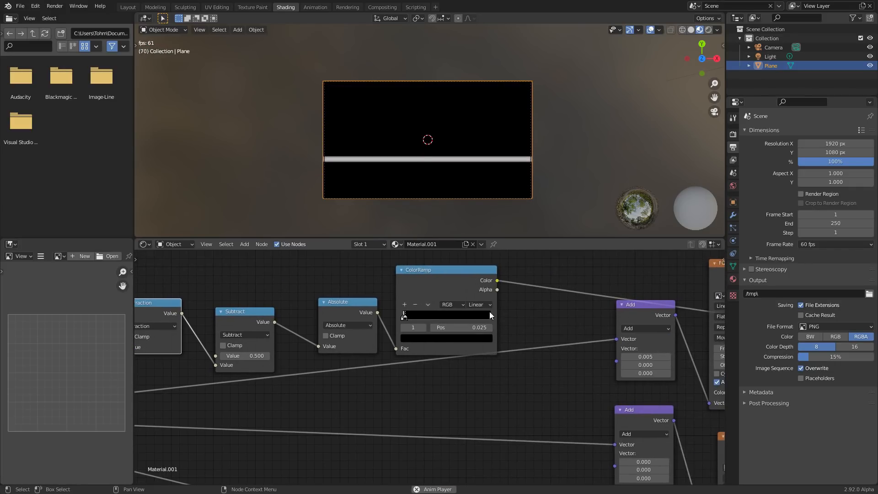
Step: Add a reroute point across the UV links and place it just before the vector Add nodes
{"action": "scroll", "coordinate": [429, 331], "scroll_direction": "down", "scroll_amount": 3}
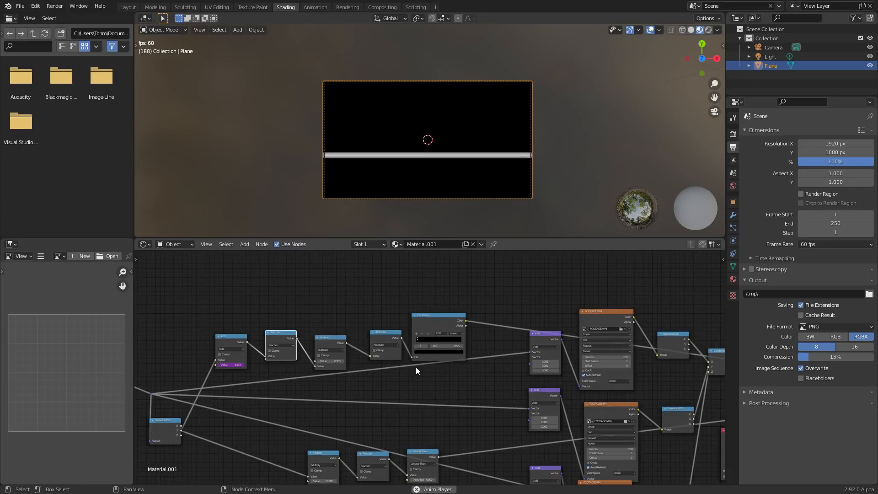
{"action": "right_click_drag", "start_coordinate": [286, 436], "coordinate": [266, 382], "text": "shift"}
{"action": "left_click_drag", "start_coordinate": [272, 401], "coordinate": [503, 384]}
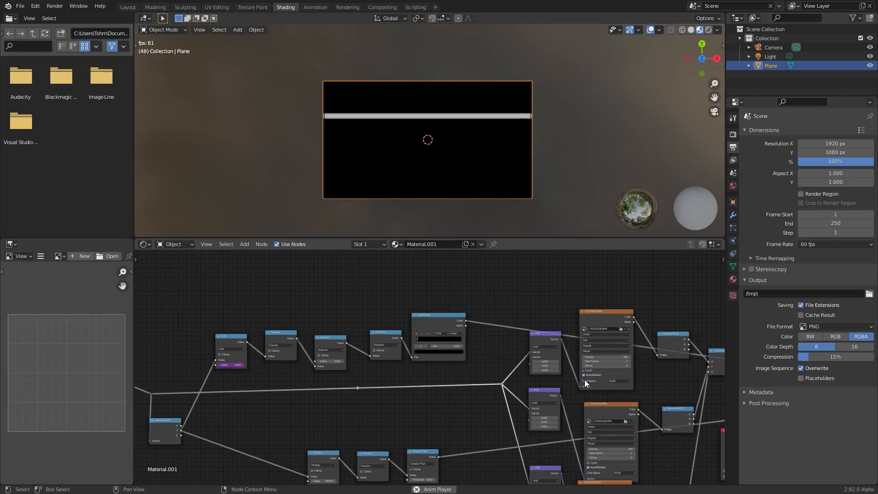
Step: Move the band nodes from Add through ColorRamp together away from the vector Add nodes to make room
{"action": "middle_click_drag", "start_coordinate": [280, 313], "coordinate": [345, 299]}
{"action": "left_click_drag", "start_coordinate": [275, 307], "coordinate": [510, 319]}
{"action": "left_click_drag", "start_coordinate": [265, 278], "coordinate": [493, 338]}
{"action": "key", "text": "g"}
{"action": "left_click", "coordinate": [414, 316]}
{"action": "left_click", "coordinate": [490, 342]}
{"action": "scroll", "coordinate": [491, 342], "scroll_direction": "up", "scroll_amount": 2}
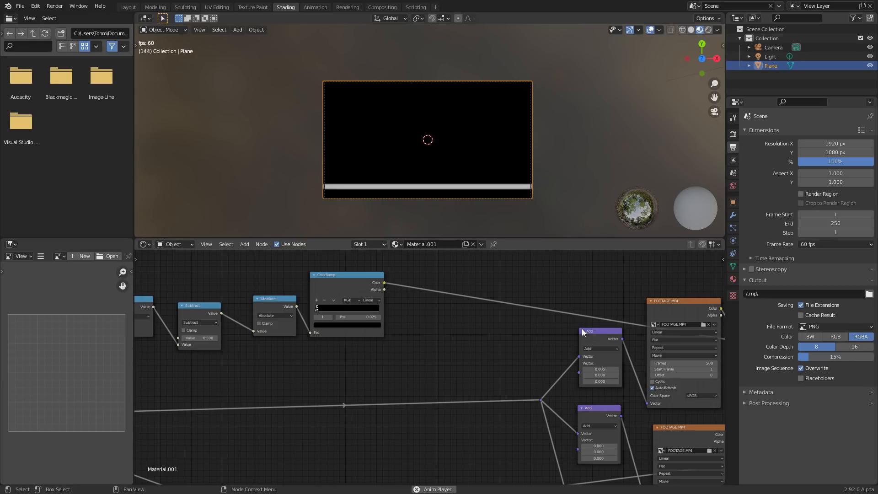
Step: Duplicate the first vector Add node into the UV link before the reroute and set its first vector value to 0
{"action": "left_click", "coordinate": [595, 334]}
{"action": "left_click_drag", "start_coordinate": [594, 331], "coordinate": [476, 371]}
{"action": "middle_click_drag", "start_coordinate": [260, 383], "coordinate": [444, 357]}
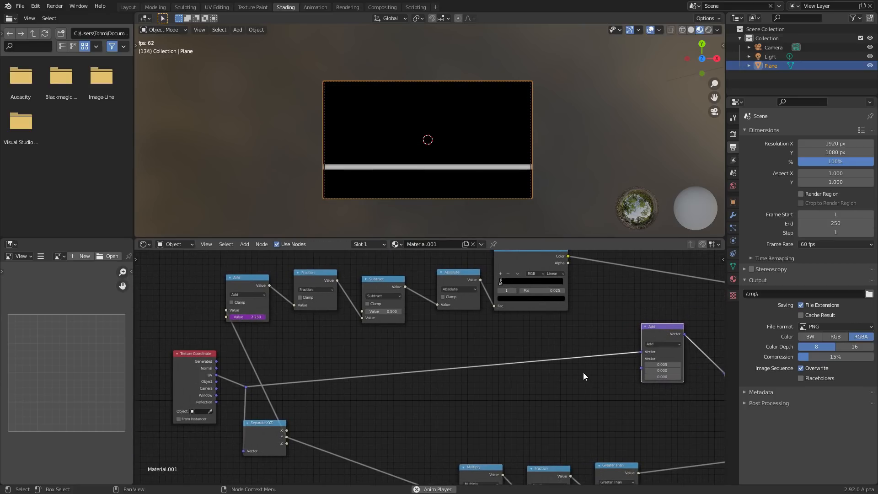
{"action": "middle_click_drag", "start_coordinate": [658, 369], "coordinate": [401, 365]}
{"action": "scroll", "coordinate": [473, 340], "scroll_direction": "up", "scroll_amount": 4}
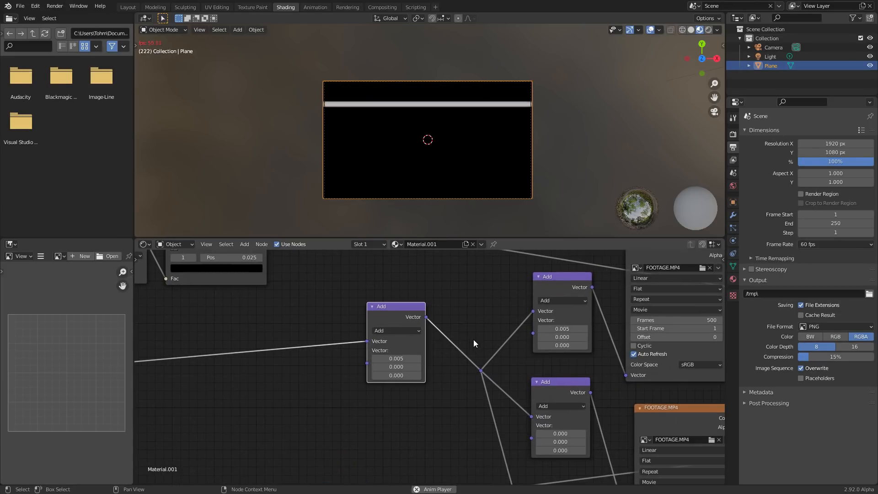
{"action": "double_click", "coordinate": [390, 358]}
{"action": "type", "text": "0"}
{"action": "key", "text": "Return"}
Step: Add a Combine XYZ node and connect its output to the new vector Add node's second Vector input
{"action": "middle_click_drag", "start_coordinate": [353, 289], "coordinate": [405, 315]}
{"action": "key", "text": "shift+a"}
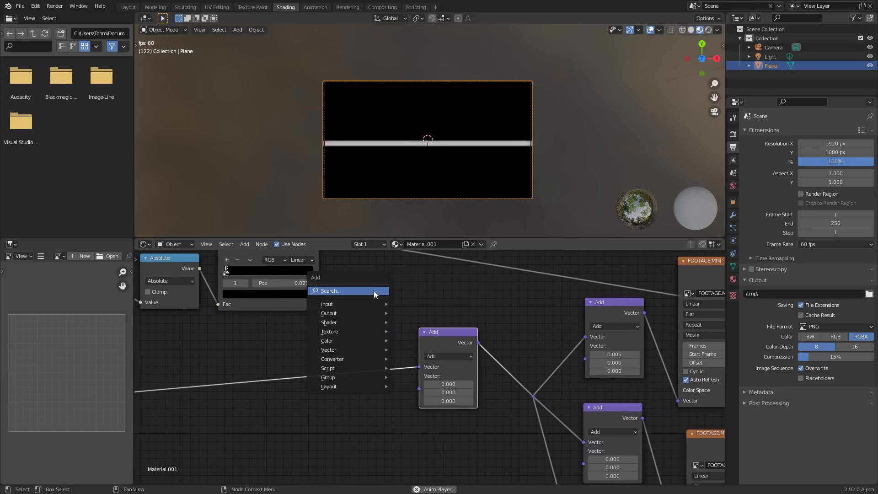
{"action": "left_click", "coordinate": [375, 290]}
{"action": "type", "text": "combin"}
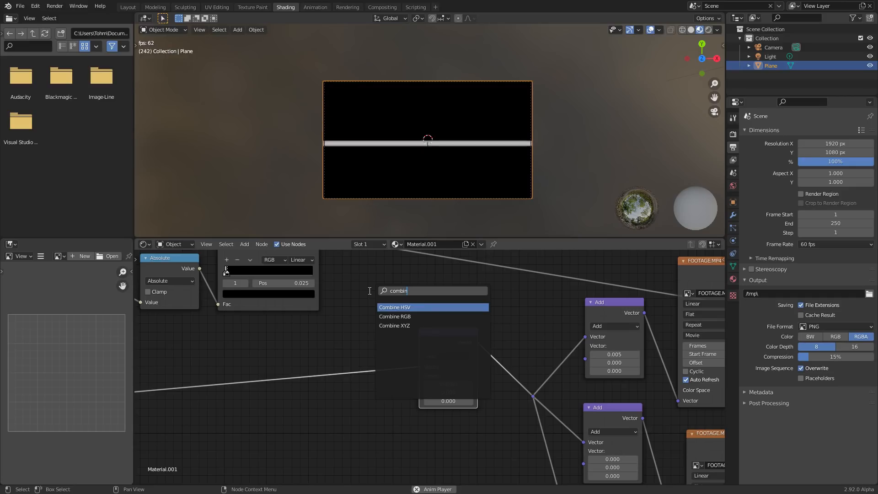
{"action": "key", "text": "Down"}
{"action": "key", "text": "Down"}
{"action": "key", "text": "Return"}
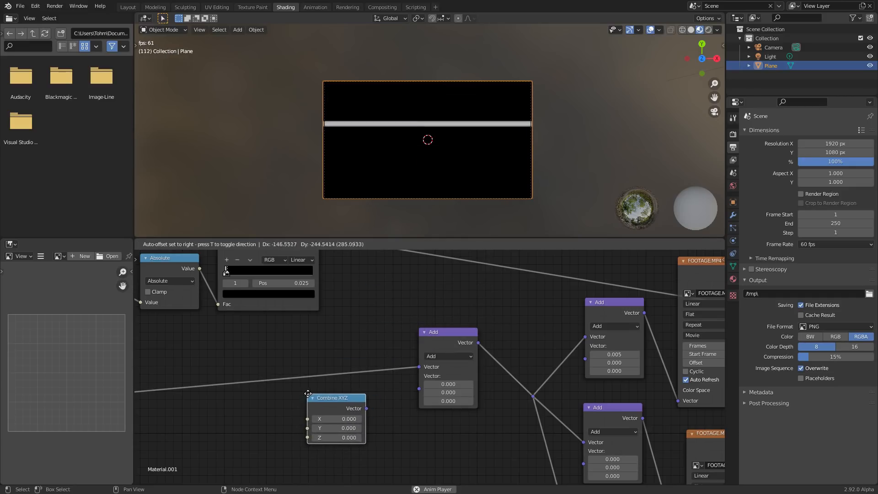
{"action": "left_click", "coordinate": [302, 412]}
{"action": "left_click_drag", "start_coordinate": [368, 408], "coordinate": [419, 376]}
{"action": "left_click_drag", "start_coordinate": [355, 406], "coordinate": [375, 402]}
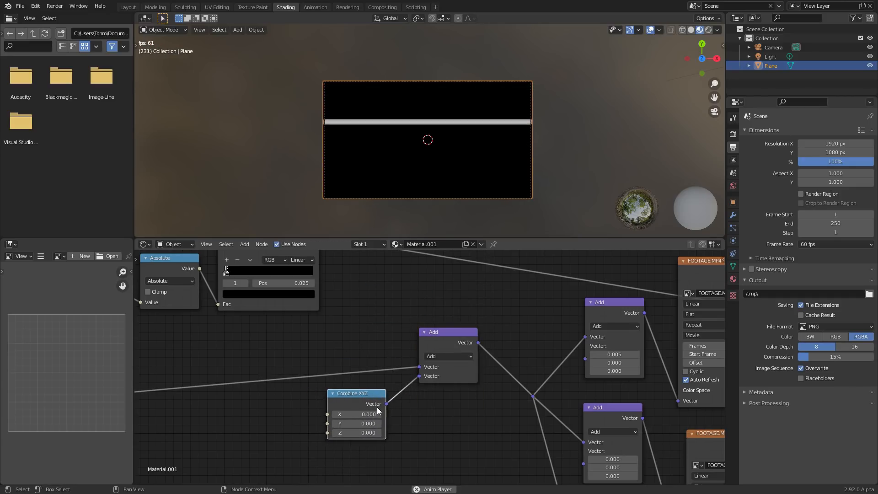
Step: Stop the playback and connect the ColorRamp's Color output to the Combine XYZ node's X input
{"action": "scroll", "coordinate": [404, 151], "scroll_direction": "up", "scroll_amount": 1}
{"action": "scroll", "coordinate": [404, 147], "scroll_direction": "up", "scroll_amount": 1}
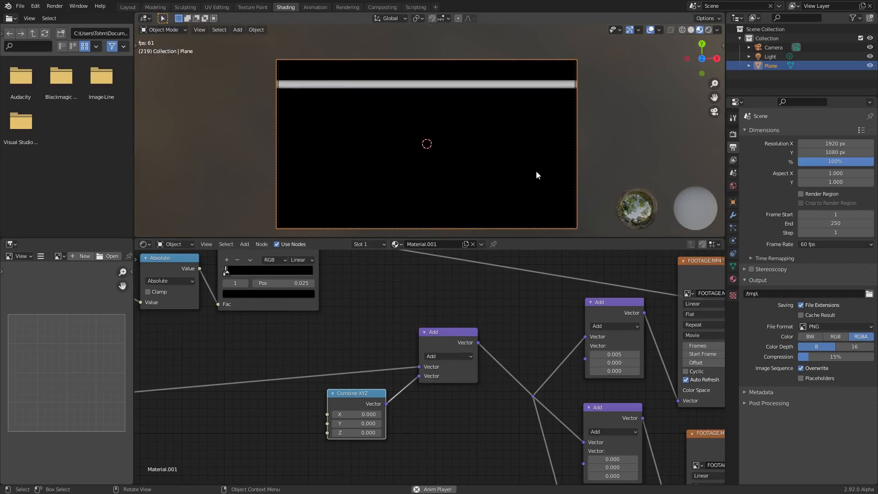
{"action": "key", "text": "space"}
{"action": "scroll", "coordinate": [353, 302], "scroll_direction": "down", "scroll_amount": 1}
{"action": "scroll", "coordinate": [353, 300], "scroll_direction": "down", "scroll_amount": 1}
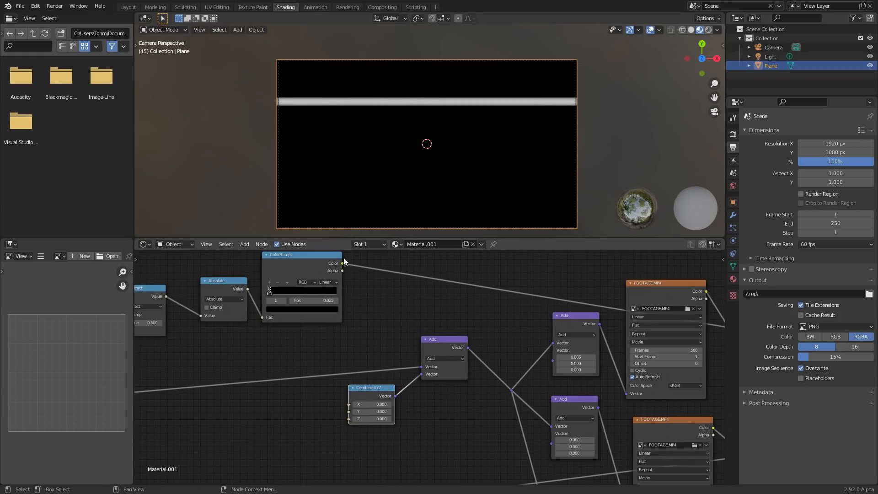
{"action": "left_click_drag", "start_coordinate": [342, 271], "coordinate": [349, 404]}
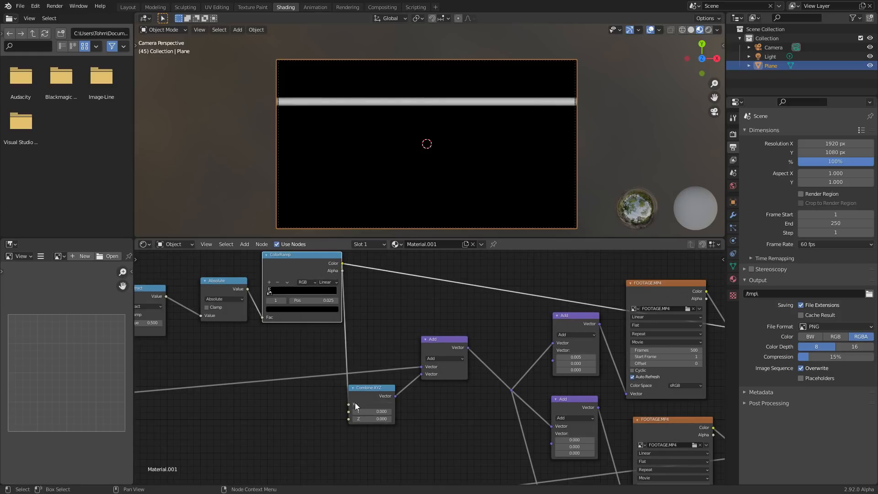
Step: Preview the final Multiply node's output and play the footage, pausing to inspect the distorted band up close
{"action": "scroll", "coordinate": [418, 299], "scroll_direction": "down", "scroll_amount": 2}
{"action": "middle_click_drag", "start_coordinate": [630, 372], "coordinate": [429, 331]}
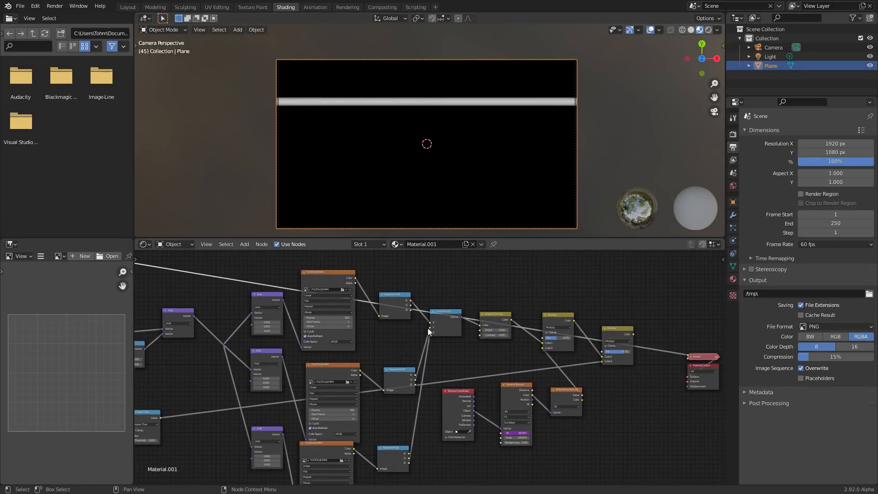
{"action": "left_click", "coordinate": [624, 334], "text": "ctrl+shift"}
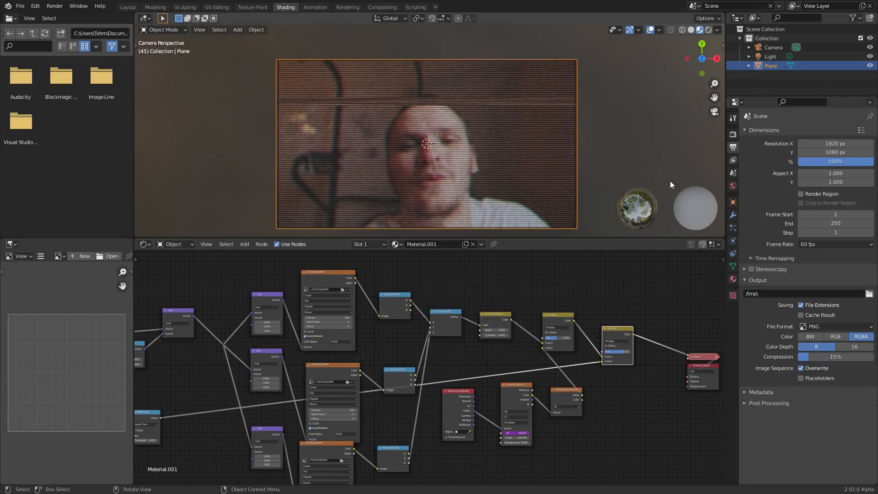
{"action": "key", "text": "space"}
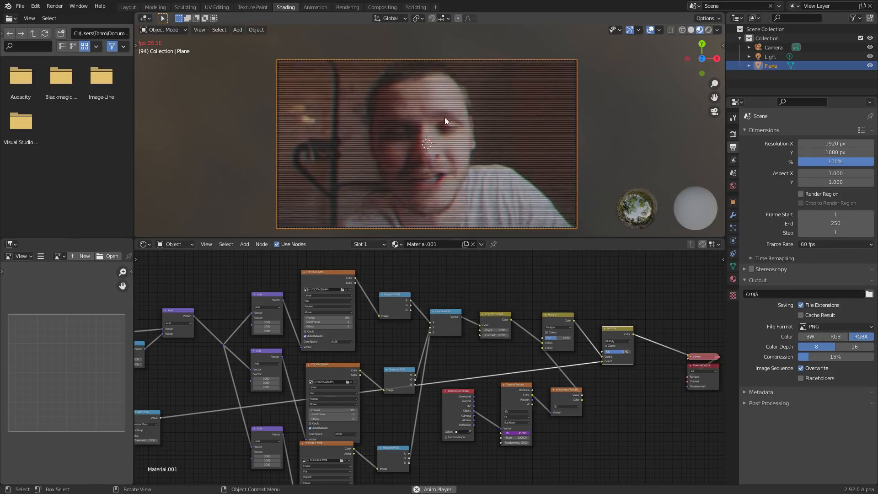
{"action": "key", "text": "space"}
{"action": "scroll", "coordinate": [439, 153], "scroll_direction": "up", "scroll_amount": 8}
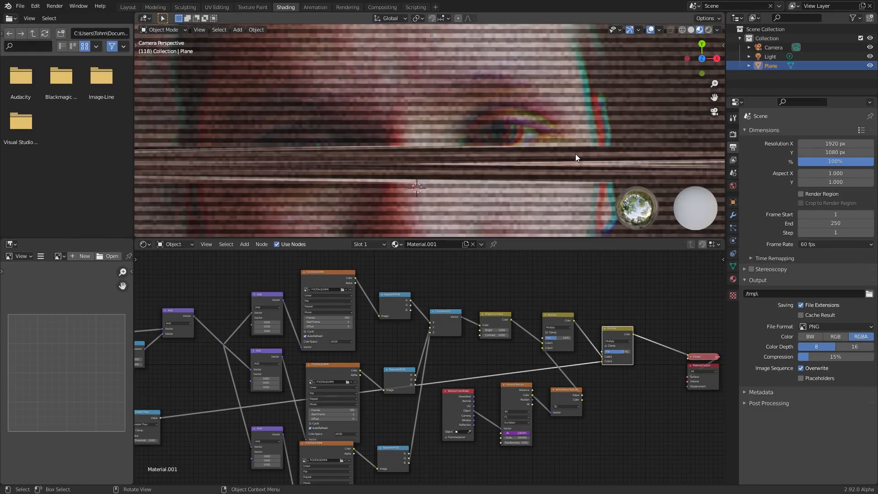
Step: Set the ColorRamp's black stop position to 0.084 and check the widened distortion band on the footage
{"action": "middle_click_drag", "start_coordinate": [331, 313], "coordinate": [457, 331]}
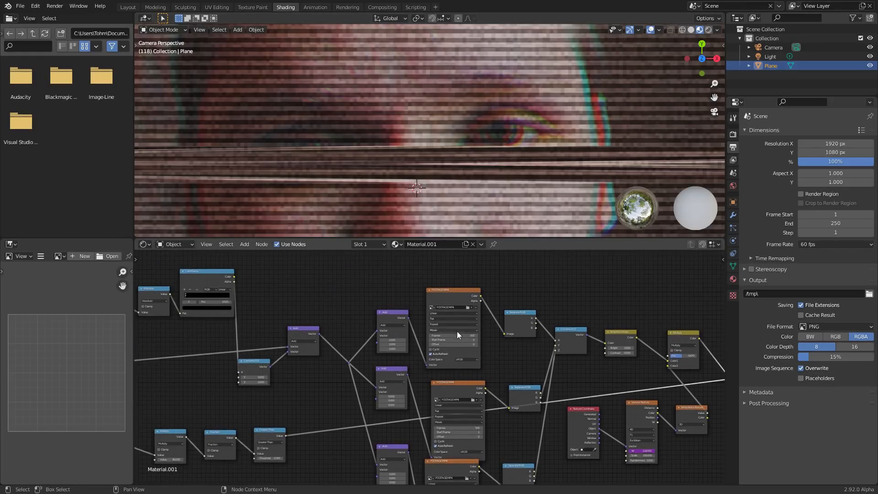
{"action": "scroll", "coordinate": [328, 311], "scroll_direction": "up", "scroll_amount": 4}
{"action": "middle_click_drag", "start_coordinate": [277, 296], "coordinate": [555, 343]}
{"action": "scroll", "coordinate": [421, 325], "scroll_direction": "up", "scroll_amount": 8}
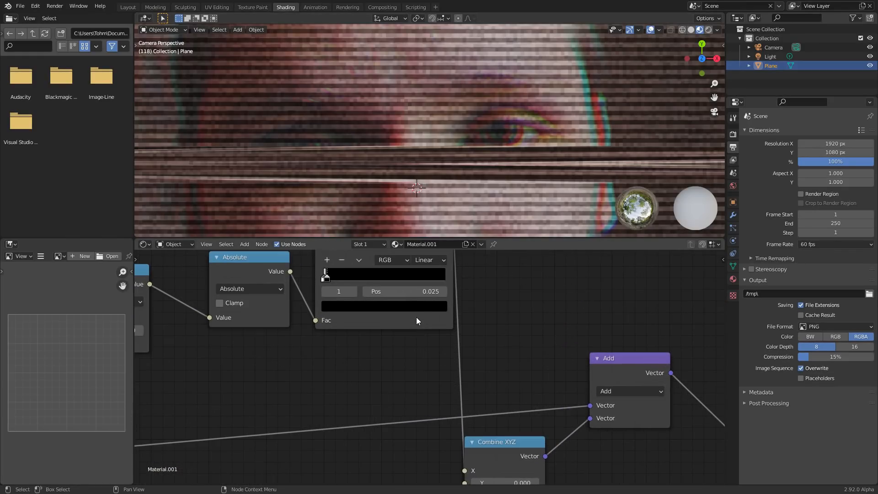
{"action": "middle_click_drag", "start_coordinate": [416, 317], "coordinate": [416, 350]}
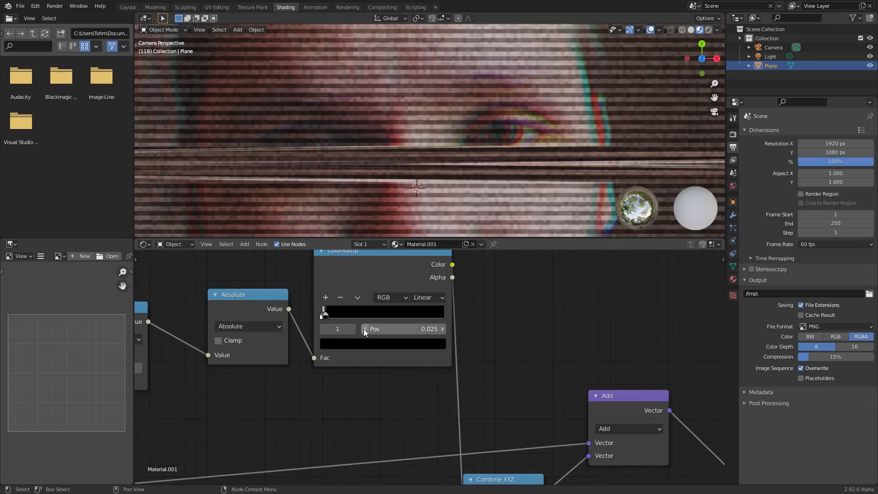
{"action": "left_click_drag", "start_coordinate": [412, 328], "coordinate": [426, 329]}
{"action": "scroll", "coordinate": [381, 155], "scroll_direction": "down", "scroll_amount": 3}
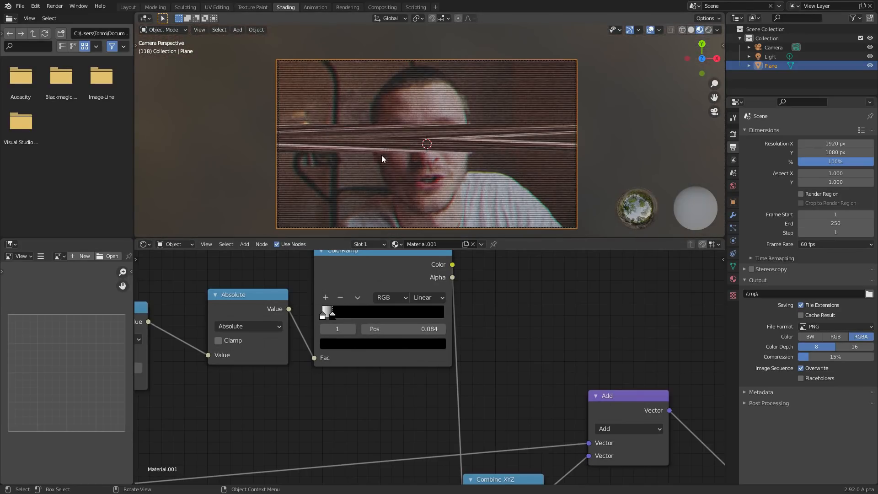
{"action": "scroll", "coordinate": [380, 155], "scroll_direction": "up", "scroll_amount": 2}
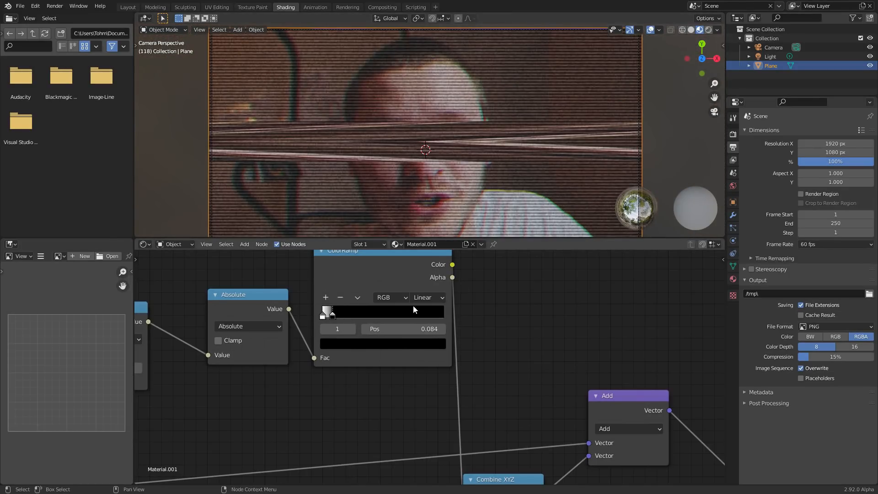
Step: Preview the ColorRamp's output and darken its first stop's color to grey
{"action": "left_click", "coordinate": [324, 329]}
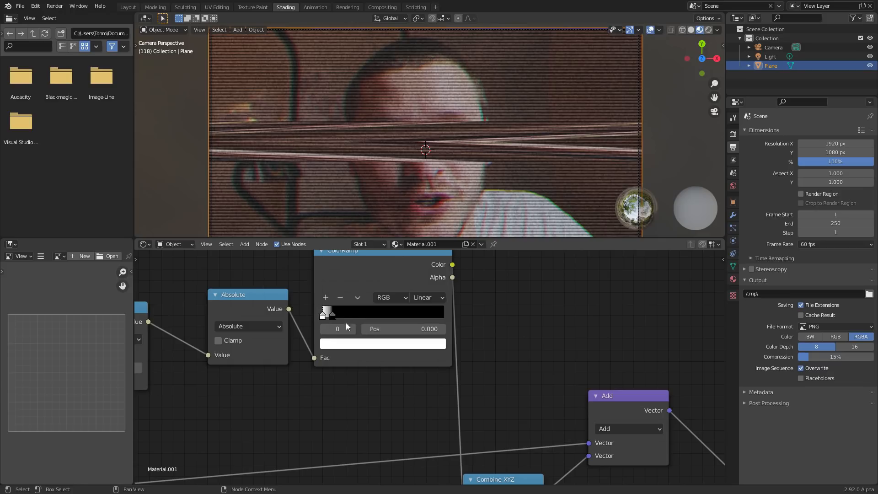
{"action": "left_click", "coordinate": [380, 256], "text": "ctrl+shift"}
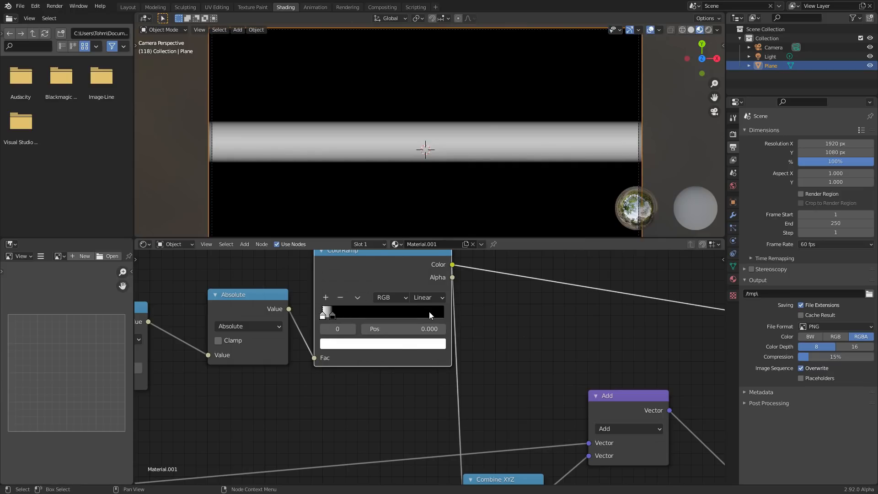
{"action": "left_click", "coordinate": [395, 346]}
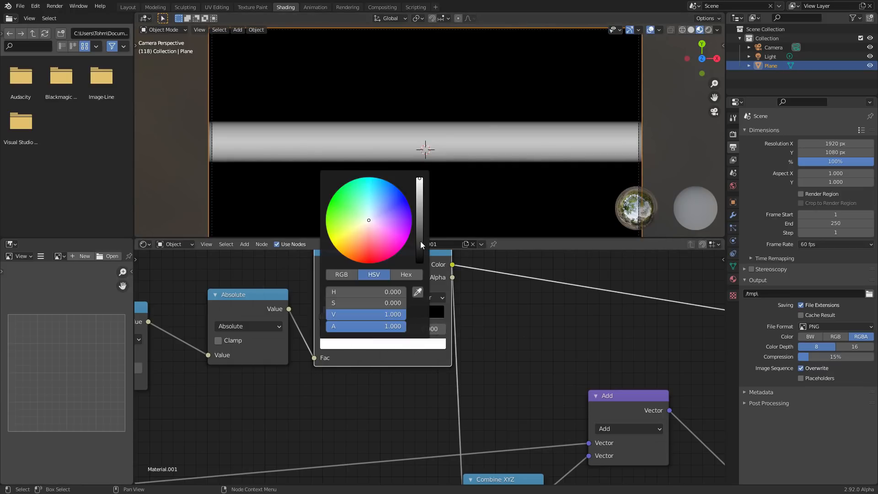
{"action": "left_click_drag", "start_coordinate": [420, 234], "coordinate": [419, 232]}
Step: Preview the final Multiply node's output on the footage plane again
{"action": "scroll", "coordinate": [482, 368], "scroll_direction": "down", "scroll_amount": 3}
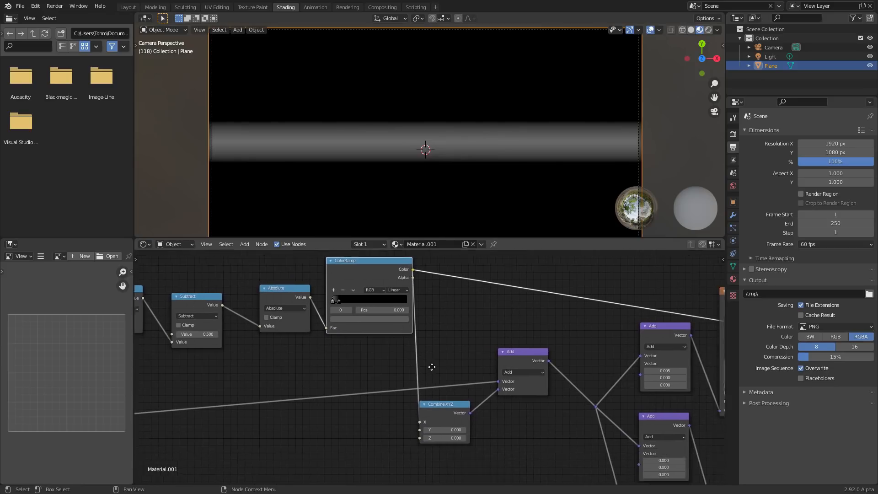
{"action": "scroll", "coordinate": [459, 377], "scroll_direction": "down", "scroll_amount": 6}
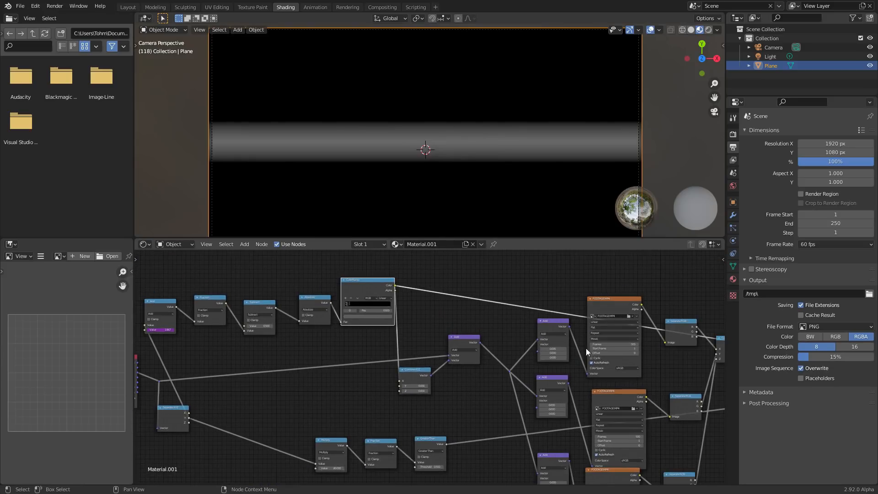
{"action": "middle_click_drag", "start_coordinate": [594, 349], "coordinate": [339, 356]}
{"action": "left_click", "coordinate": [645, 366], "text": "ctrl+shift"}
Step: Set the brightness value of the ColorRamp's first stop color to 0.086
{"action": "middle_click_drag", "start_coordinate": [227, 309], "coordinate": [462, 364]}
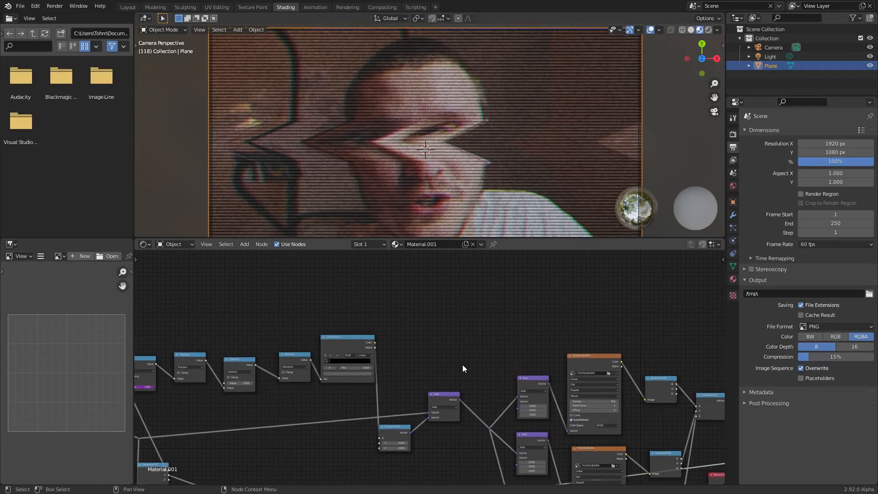
{"action": "scroll", "coordinate": [458, 365], "scroll_direction": "up", "scroll_amount": 9}
{"action": "middle_click_drag", "start_coordinate": [318, 369], "coordinate": [530, 362]}
{"action": "scroll", "coordinate": [457, 365], "scroll_direction": "up", "scroll_amount": 2}
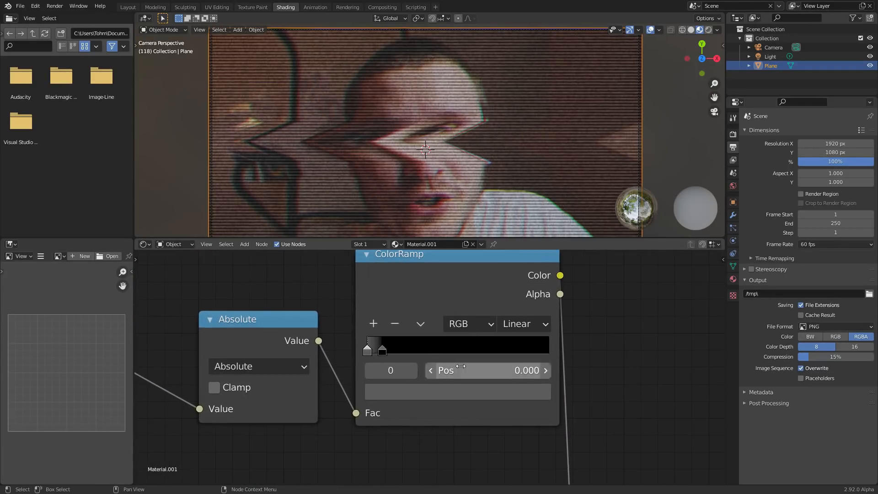
{"action": "left_click", "coordinate": [479, 391]}
{"action": "left_click", "coordinate": [513, 262]}
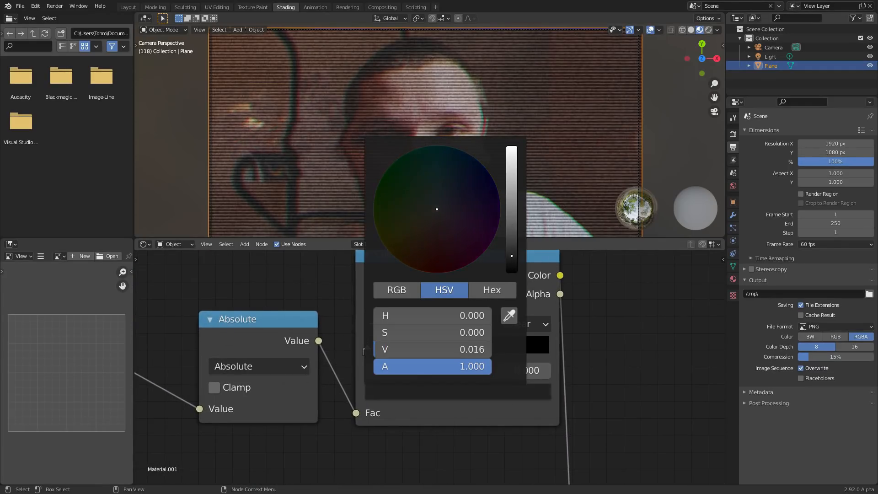
{"action": "left_click_drag", "start_coordinate": [511, 267], "coordinate": [512, 227]}
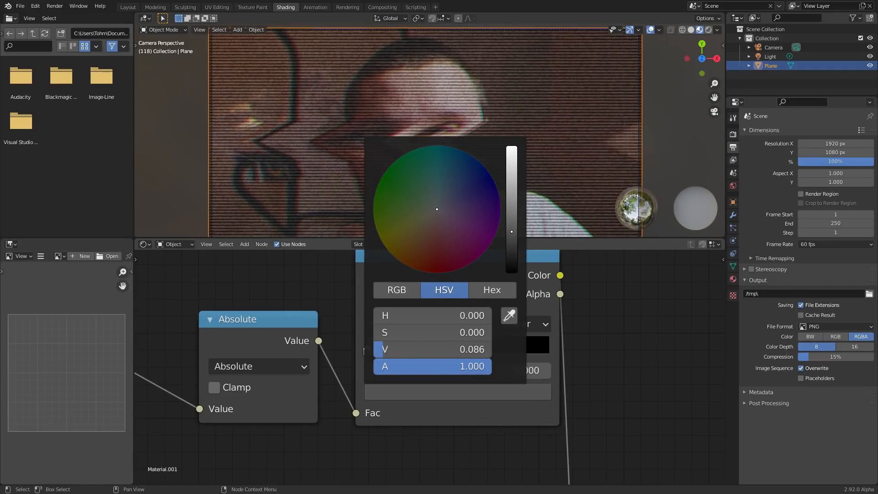
Step: Play the footage and pause on a frame to inspect the distortion band
{"action": "key", "text": "space"}
{"action": "scroll", "coordinate": [378, 163], "scroll_direction": "down", "scroll_amount": 2}
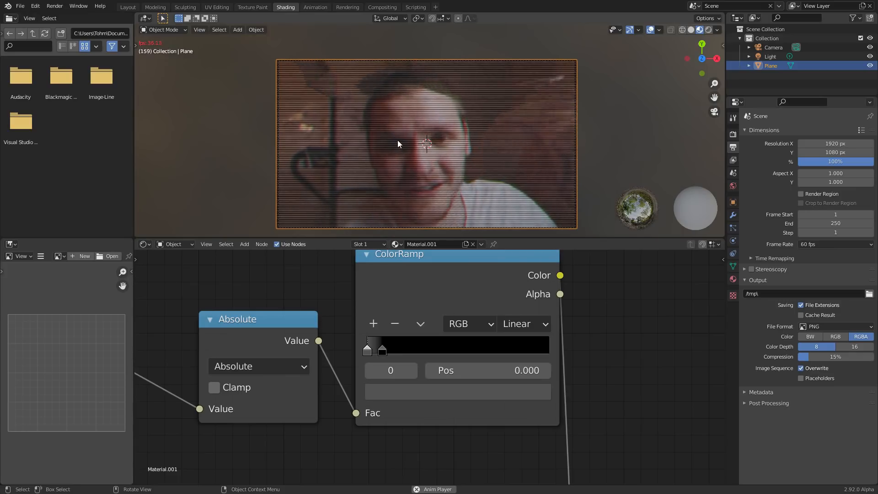
{"action": "key", "text": "space"}
{"action": "scroll", "coordinate": [382, 170], "scroll_direction": "up", "scroll_amount": 2}
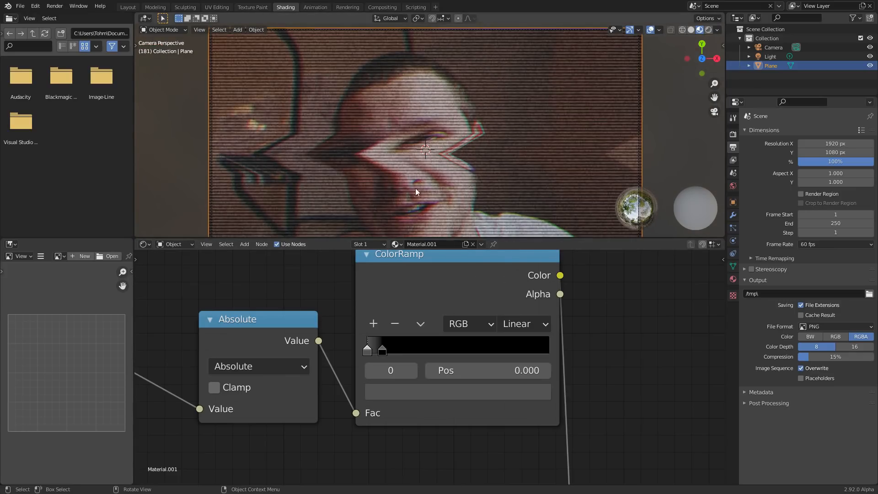
Step: Set the ColorRamp's interpolation to Ease and inspect the distortion's edges up close
{"action": "left_click", "coordinate": [529, 322]}
{"action": "left_click", "coordinate": [523, 343]}
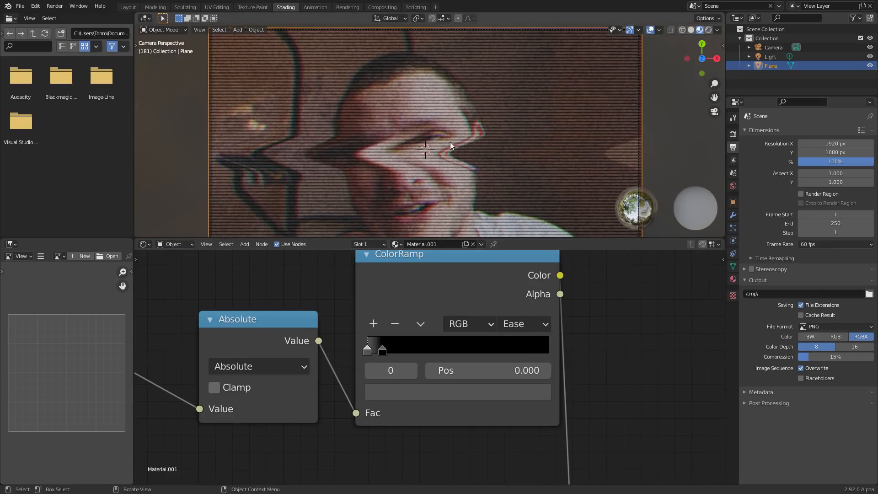
{"action": "scroll", "coordinate": [476, 166], "scroll_direction": "up", "scroll_amount": 3}
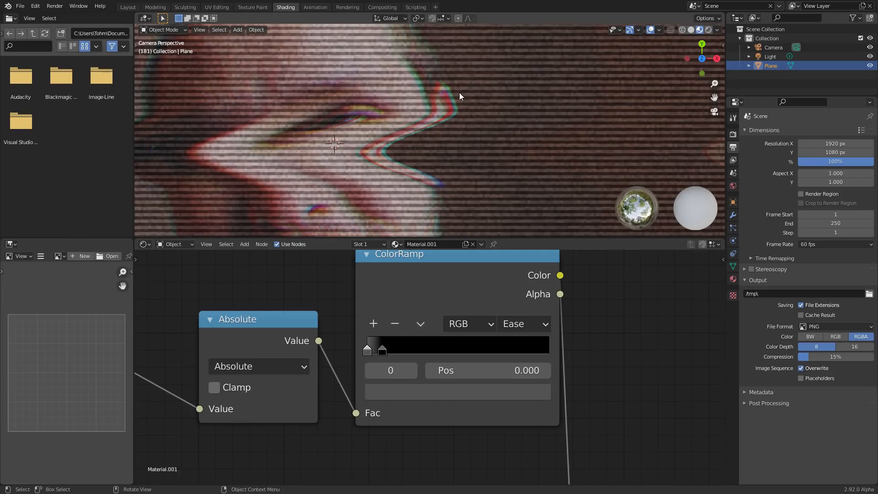
Step: Try the B-Spline and Cardinal interpolations on the ColorRamp, comparing the distortion shapes, and return to Ease
{"action": "left_click", "coordinate": [515, 325]}
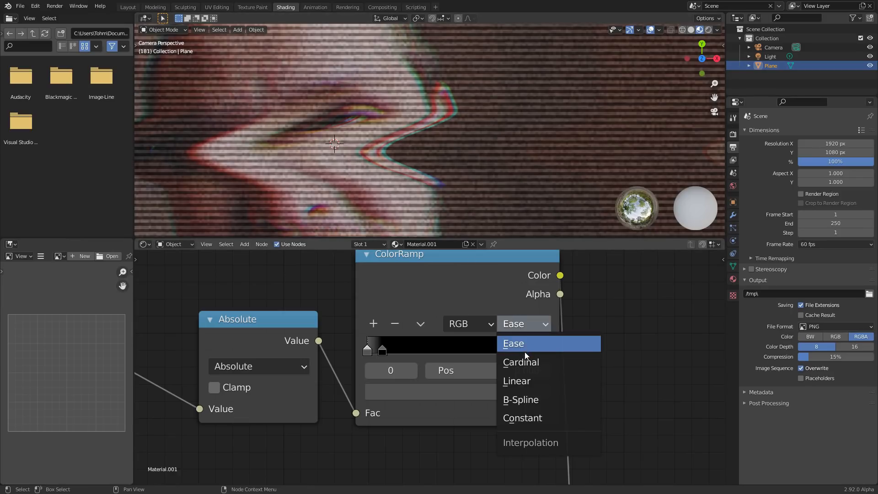
{"action": "left_click", "coordinate": [531, 395]}
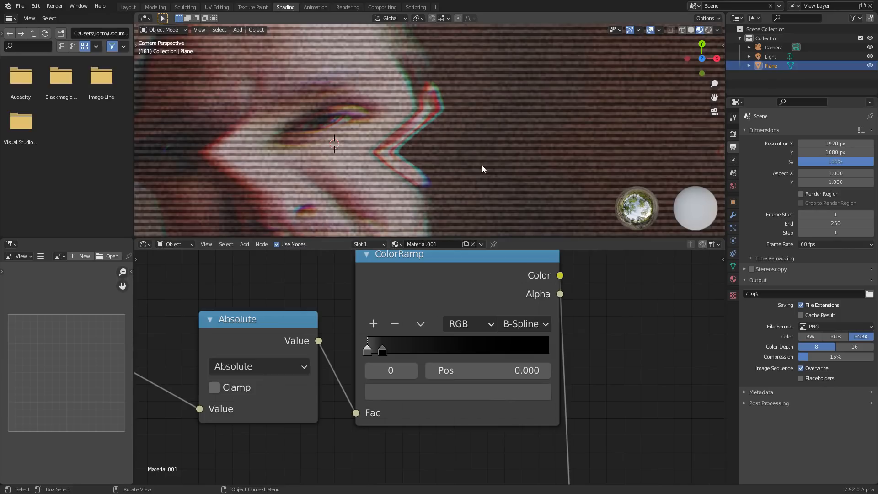
{"action": "left_click", "coordinate": [530, 324]}
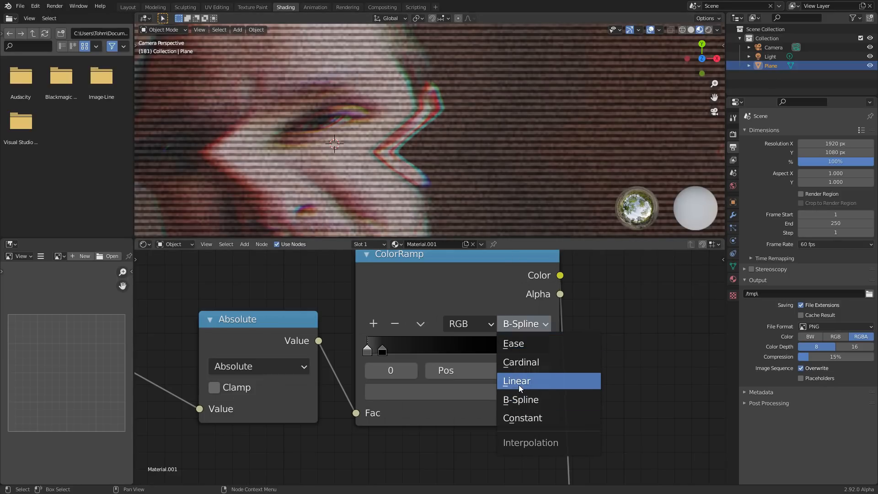
{"action": "left_click", "coordinate": [520, 362]}
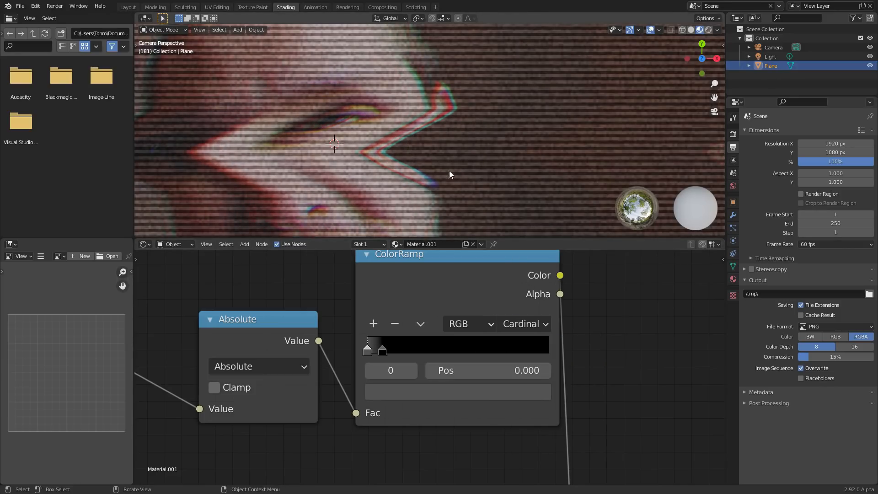
{"action": "left_click", "coordinate": [530, 324]}
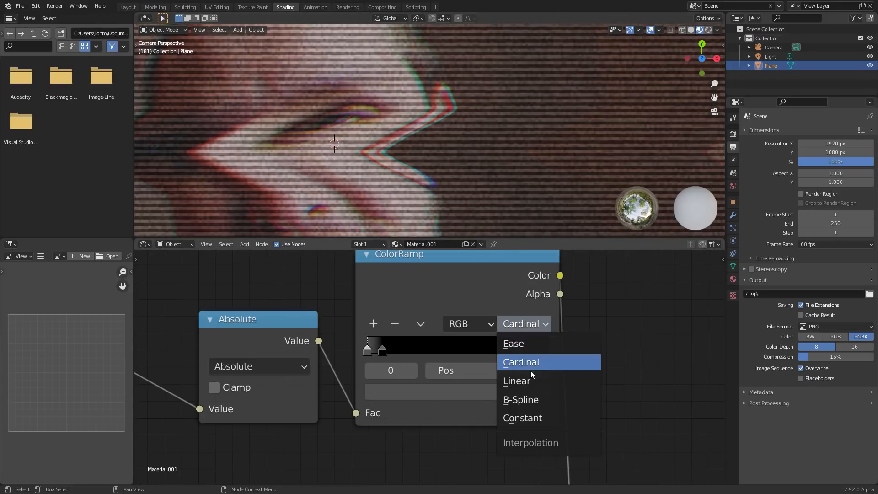
{"action": "left_click", "coordinate": [516, 344]}
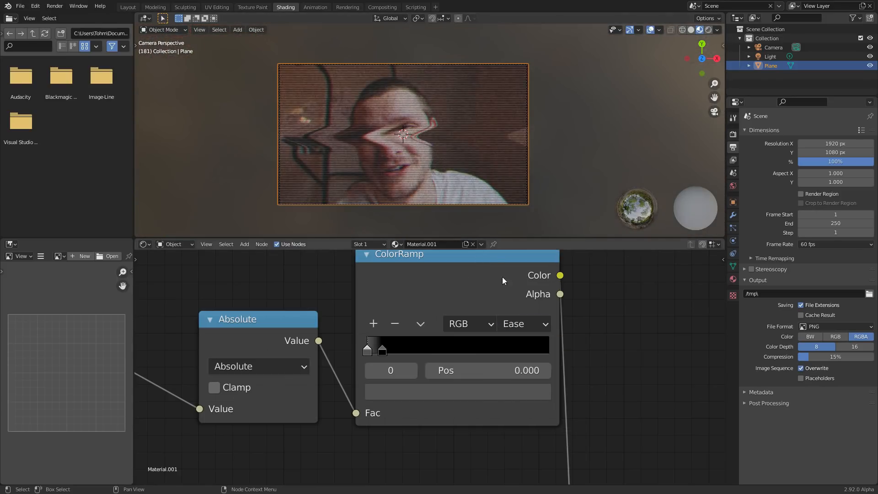
Step: Darken the ColorRamp's first stop a little further and briefly play the footage to check the weaker distortion
{"action": "left_click", "coordinate": [470, 394]}
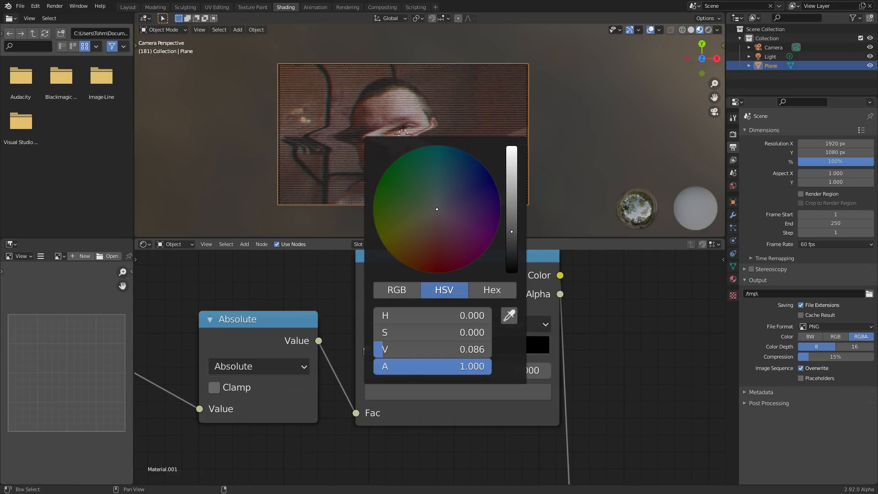
{"action": "left_click_drag", "start_coordinate": [512, 232], "coordinate": [512, 238]}
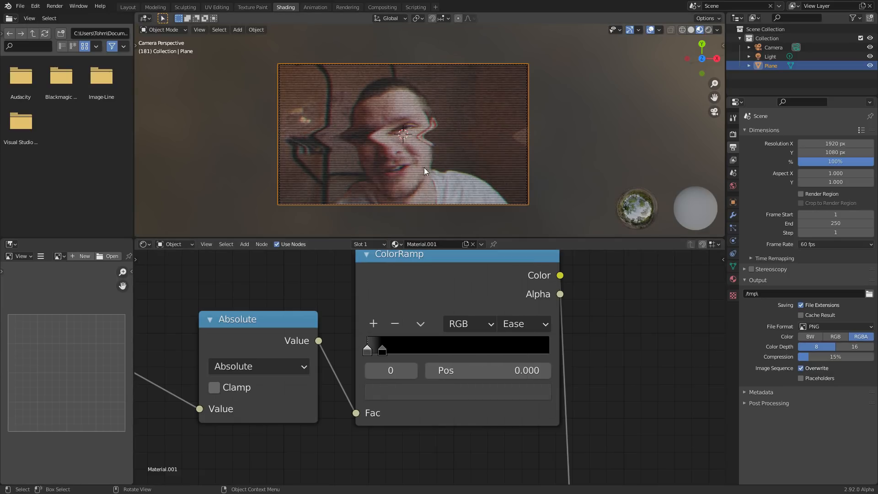
{"action": "key", "text": "space"}
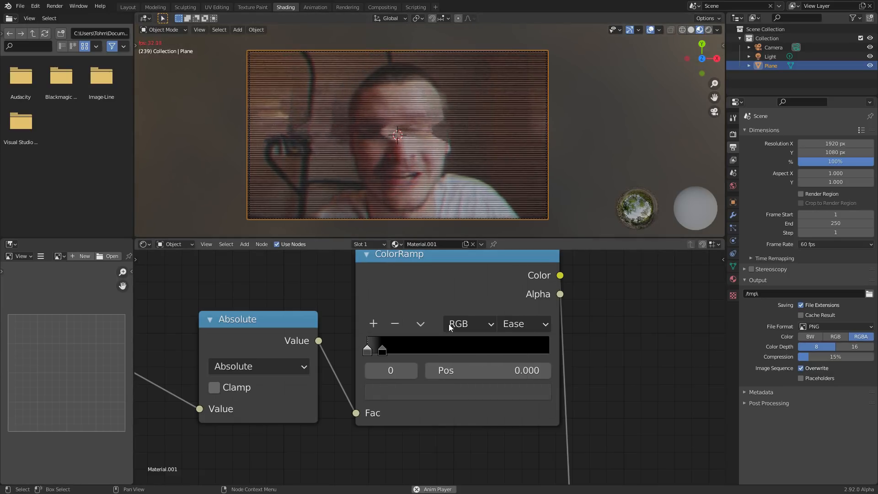
{"action": "key", "text": "space"}
Step: Set the ColorRamp's black stop position to 0.029, play the footage and open the first stop's color
{"action": "left_click", "coordinate": [413, 372]}
{"action": "left_click_drag", "start_coordinate": [489, 372], "coordinate": [428, 373], "text": "shift"}
{"action": "key", "text": "space"}
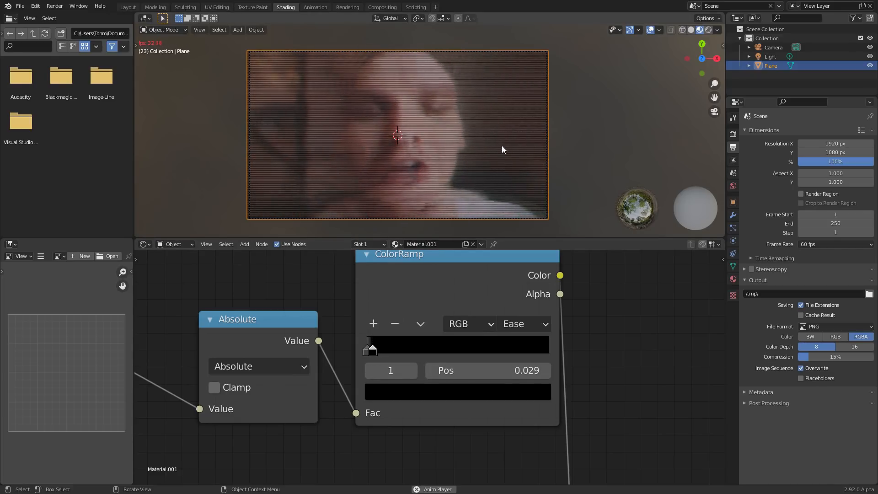
{"action": "left_click", "coordinate": [370, 370]}
{"action": "left_click", "coordinate": [411, 391]}
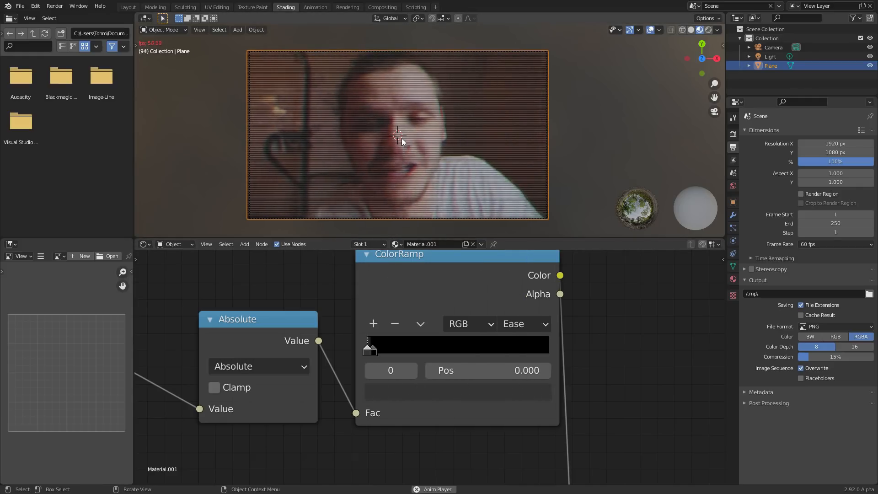
Step: Review the complete node tree, including in a maximized node editor, following the chain to the final Multiply node
{"action": "scroll", "coordinate": [449, 359], "scroll_direction": "down", "scroll_amount": 8}
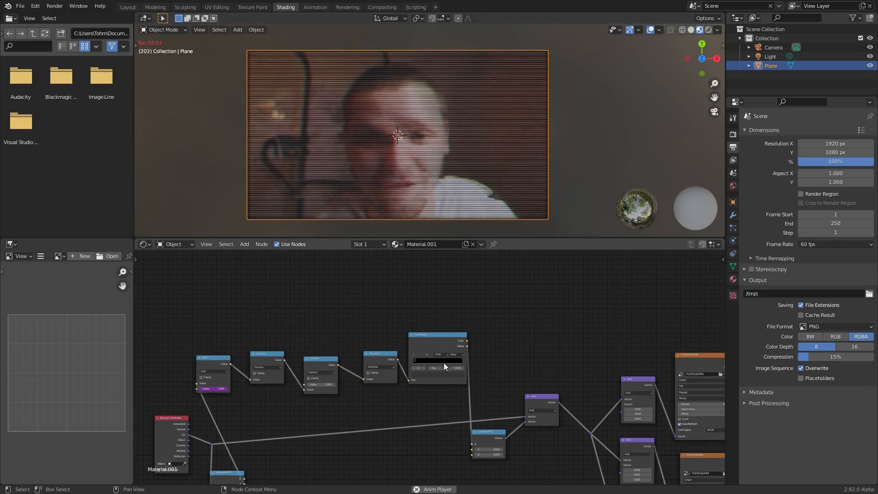
{"action": "key", "text": "ctrl+space"}
{"action": "scroll", "coordinate": [472, 285], "scroll_direction": "down", "scroll_amount": 2}
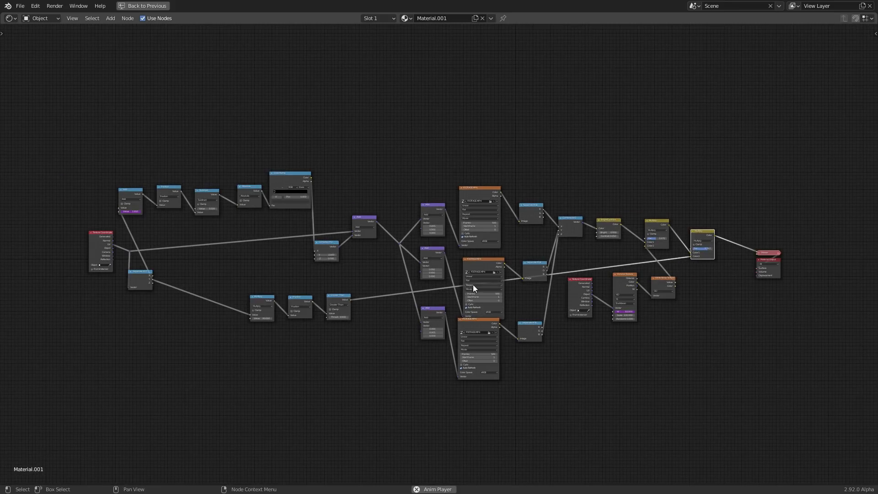
{"action": "scroll", "coordinate": [558, 250], "scroll_direction": "up", "scroll_amount": 2}
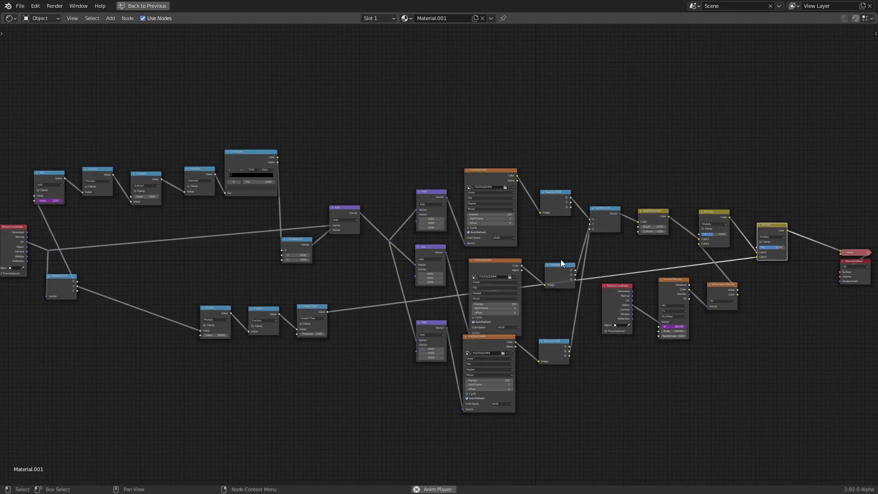
{"action": "key", "text": "ctrl+space"}
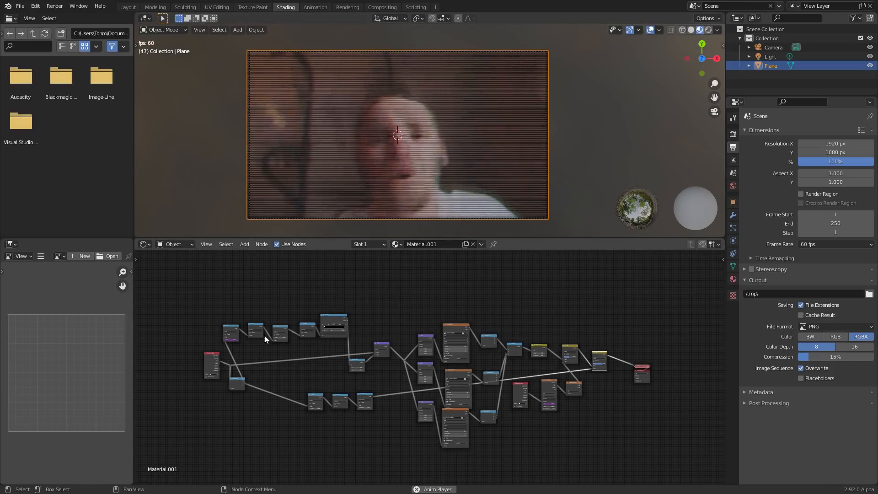
{"action": "scroll", "coordinate": [263, 329], "scroll_direction": "up", "scroll_amount": 2}
{"action": "scroll", "coordinate": [395, 334], "scroll_direction": "up", "scroll_amount": 2}
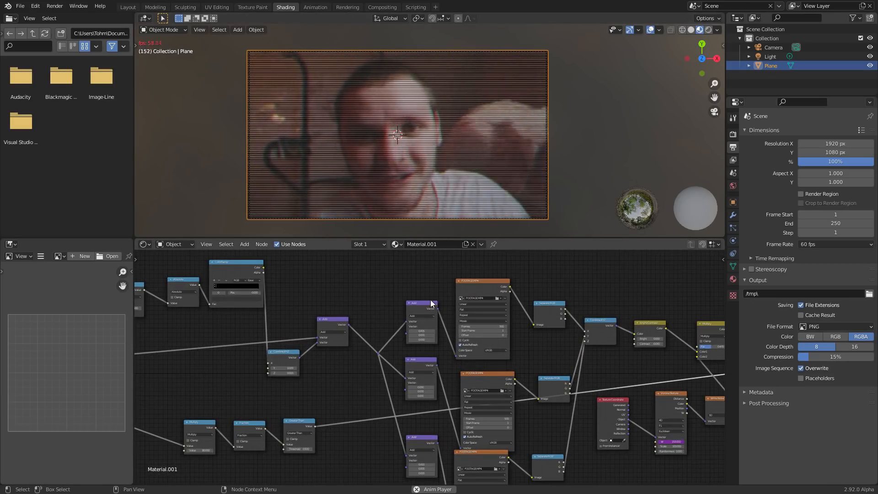
{"action": "scroll", "coordinate": [595, 324], "scroll_direction": "up", "scroll_amount": 5}
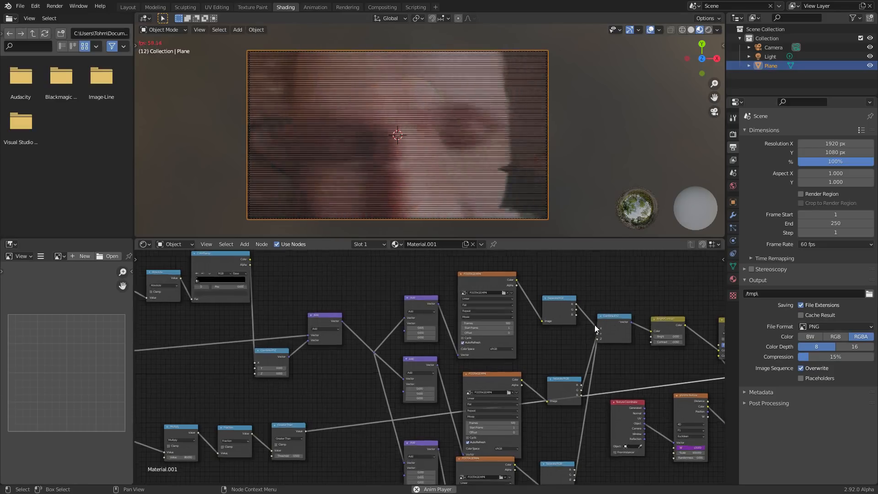
{"action": "middle_click_drag", "start_coordinate": [595, 324], "coordinate": [353, 329]}
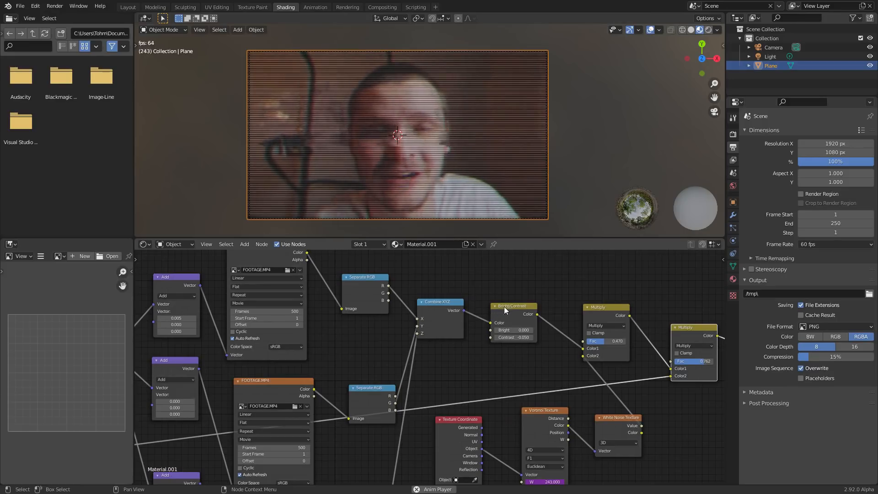
{"action": "middle_click_drag", "start_coordinate": [636, 342], "coordinate": [492, 320]}
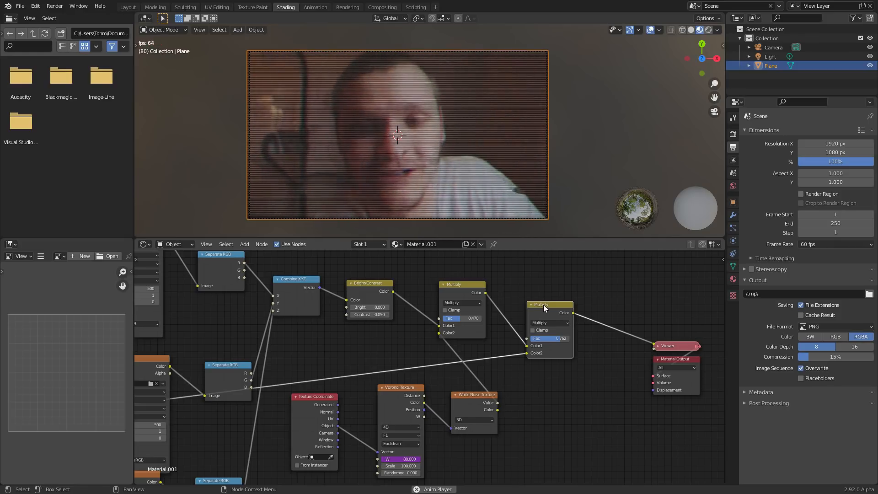
Step: Stop the playback, orbit out of the camera view to see the plane at an angle, and play the footage
{"action": "key", "text": "space"}
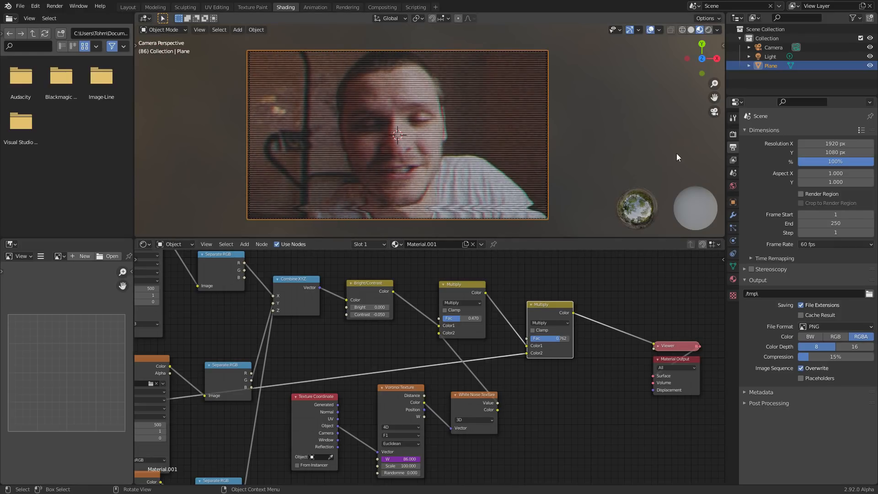
{"action": "middle_click_drag", "start_coordinate": [580, 117], "coordinate": [423, 93]}
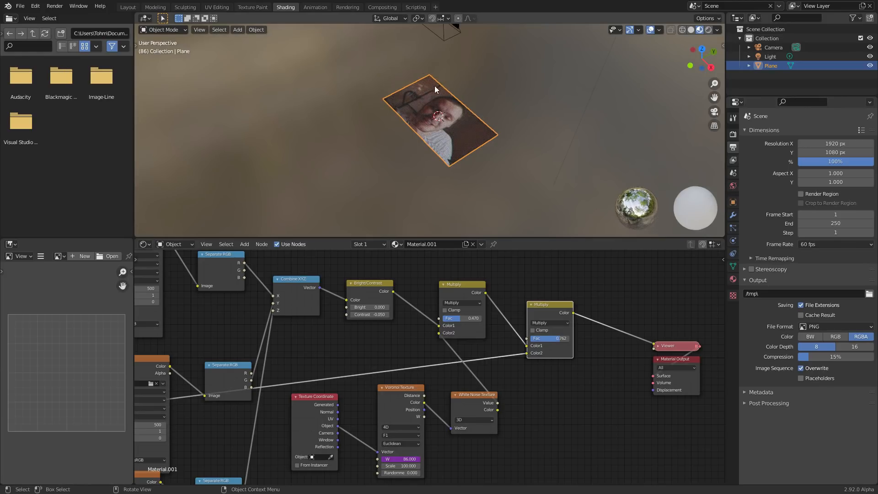
{"action": "key", "text": "space"}
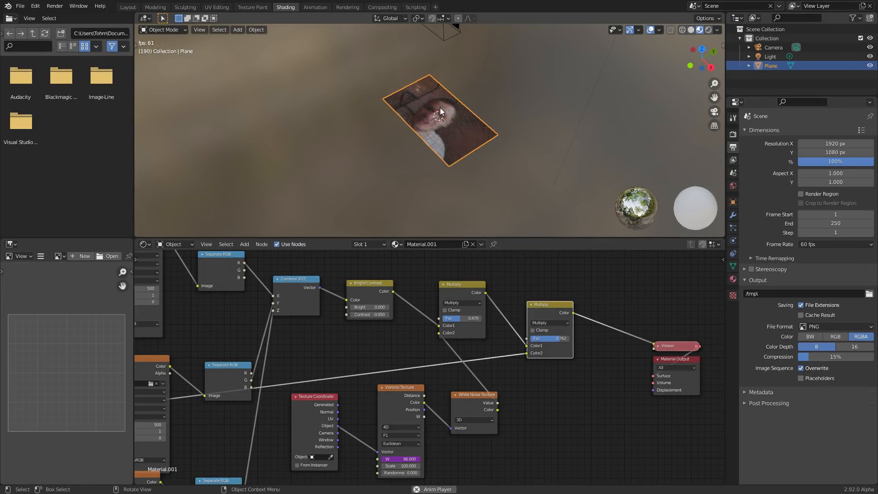
Step: Stop the playback, return to the camera view and render the current frame with Eevee, closing the render window when done
{"action": "key", "text": "space"}
{"action": "middle_click_drag", "start_coordinate": [366, 316], "coordinate": [526, 364]}
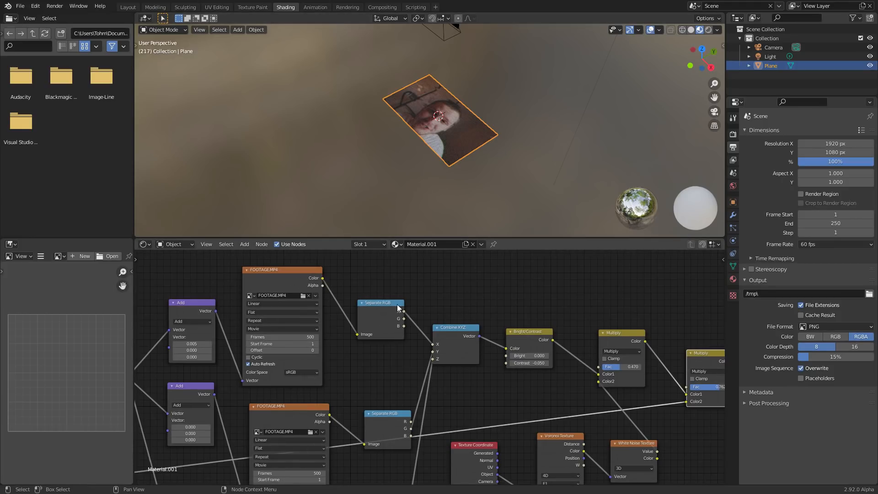
{"action": "scroll", "coordinate": [434, 156], "scroll_direction": "up", "scroll_amount": 3}
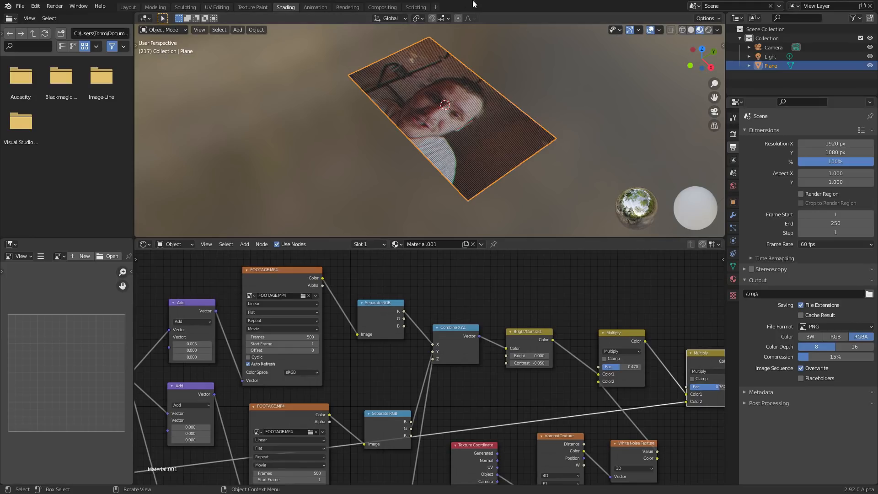
{"action": "left_click", "coordinate": [714, 112]}
{"action": "left_click", "coordinate": [733, 134]}
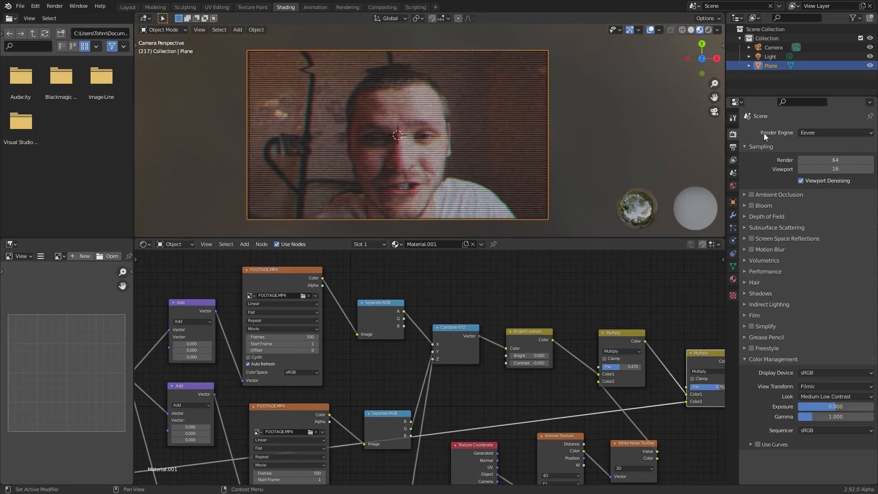
{"action": "key", "text": "F12"}
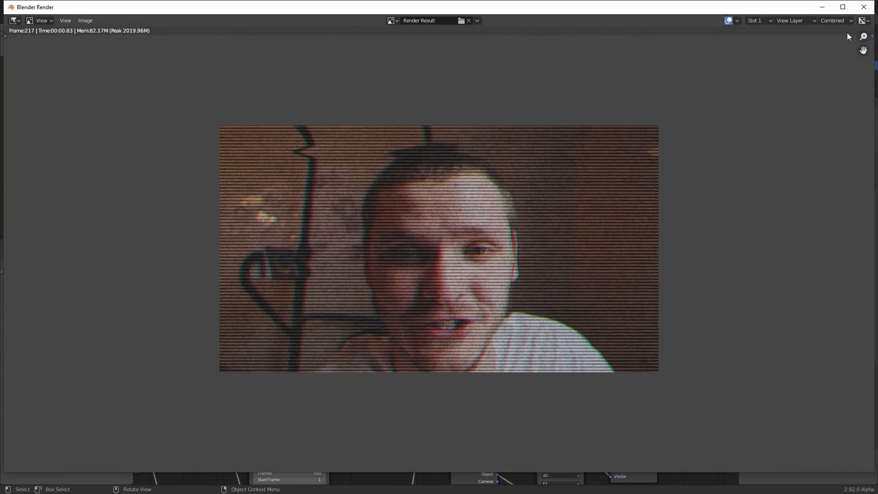
{"action": "left_click", "coordinate": [871, 11]}
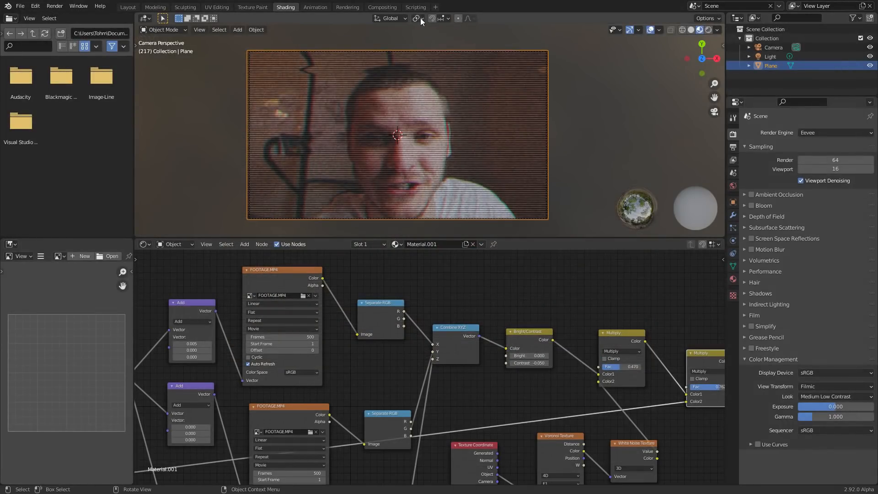
Step: Enable nodes in the Compositing workspace and preview the Render Layers image as the backdrop through a Viewer node
{"action": "left_click", "coordinate": [393, 7]}
{"action": "left_click", "coordinate": [112, 18]}
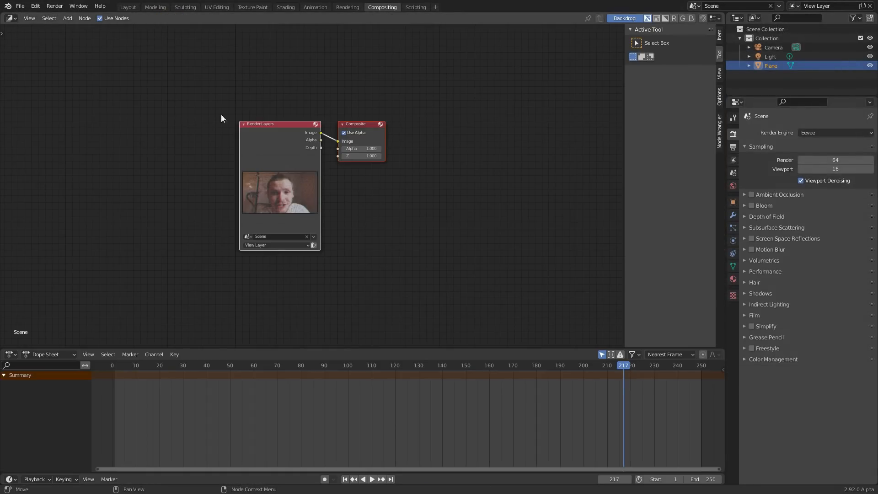
{"action": "left_click_drag", "start_coordinate": [290, 122], "coordinate": [126, 108]}
{"action": "left_click", "coordinate": [126, 109], "text": "ctrl+shift"}
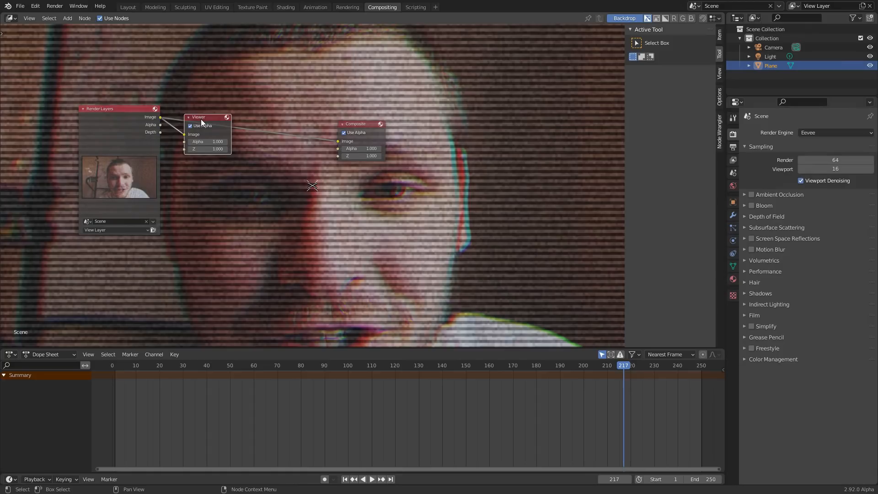
Step: Place the Viewer below the Composite node and route both of their image links through one shared reroute point
{"action": "left_click_drag", "start_coordinate": [201, 119], "coordinate": [355, 166]}
{"action": "right_click_drag", "start_coordinate": [315, 194], "coordinate": [299, 104], "text": "shift"}
{"action": "key", "text": "v"}
{"action": "key", "text": "v"}
{"action": "key", "text": "v"}
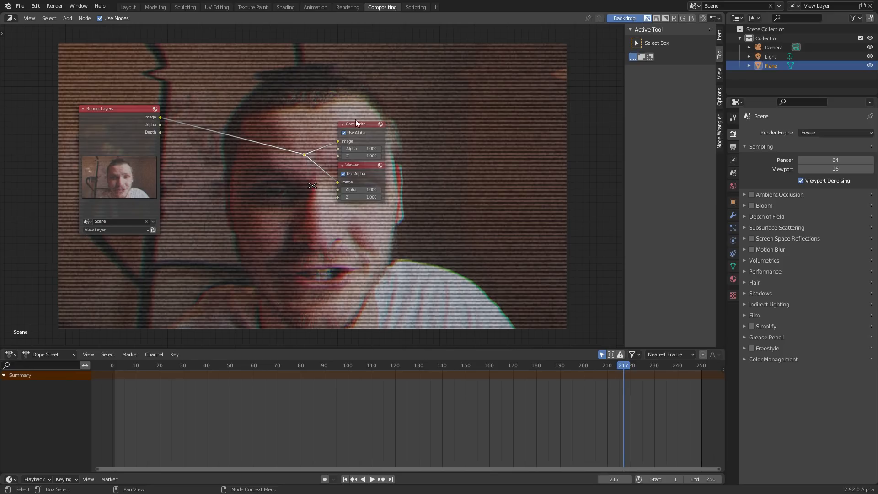
{"action": "left_click", "coordinate": [134, 8]}
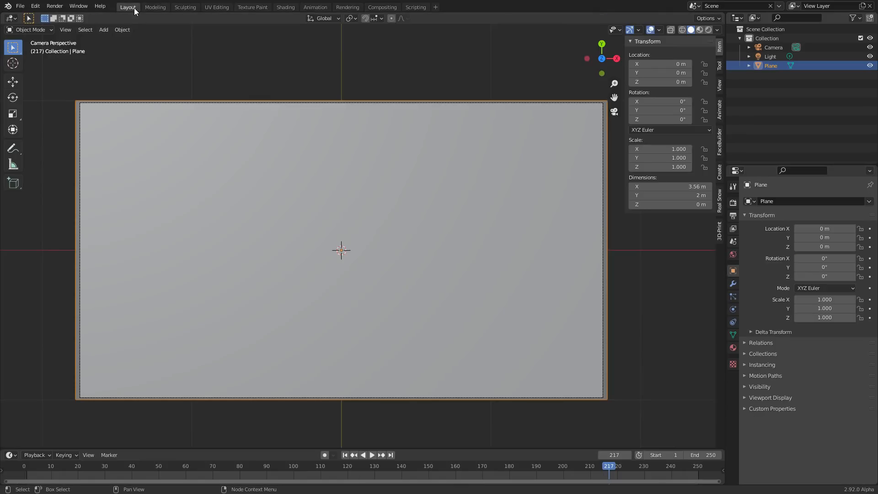
{"action": "left_click", "coordinate": [283, 7]}
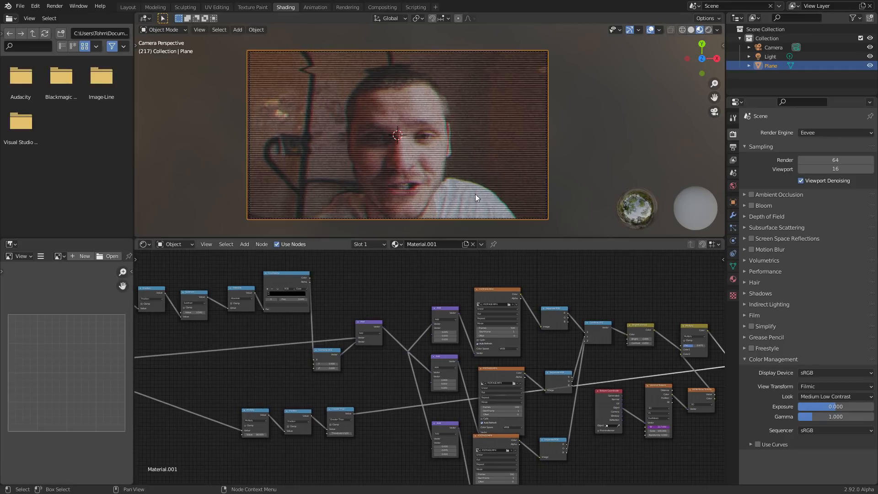
{"action": "left_click", "coordinate": [382, 8]}
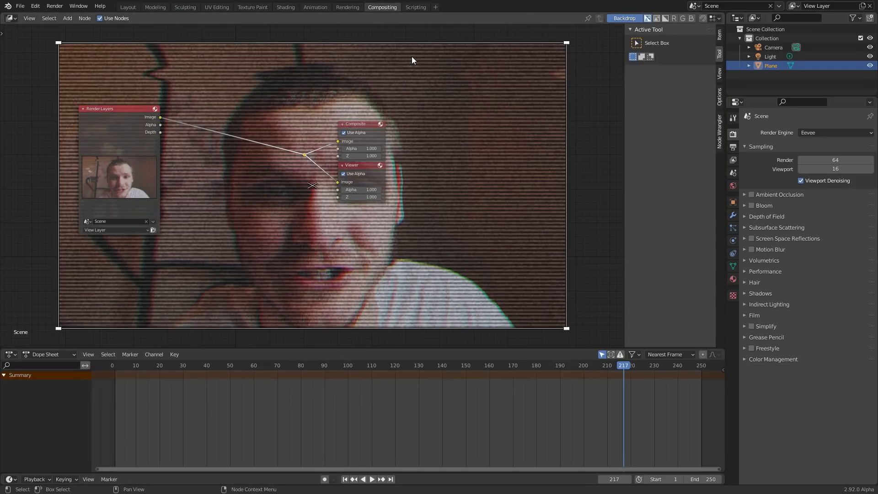
Step: Move the Render Layers node farther from the output nodes to make room, and enlarge the backdrop to inspect the render
{"action": "middle_click_drag", "start_coordinate": [297, 133], "coordinate": [390, 139]}
{"action": "left_click_drag", "start_coordinate": [217, 133], "coordinate": [74, 140]}
{"action": "key", "text": "v"}
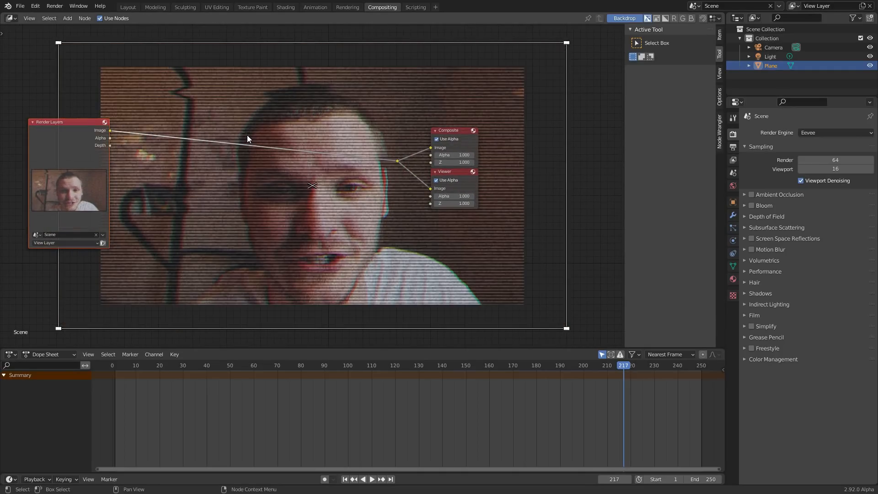
{"action": "key", "text": "alt+v"}
{"action": "key", "text": "alt+v"}
{"action": "key", "text": "alt+v"}
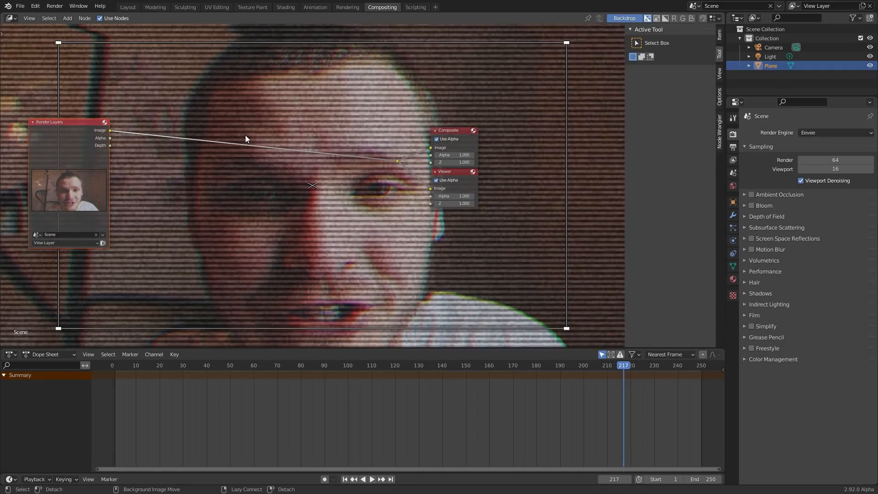
Step: Set the color management Look to Low Contrast and fit the backdrop in the compositor
{"action": "left_click", "coordinate": [777, 359]}
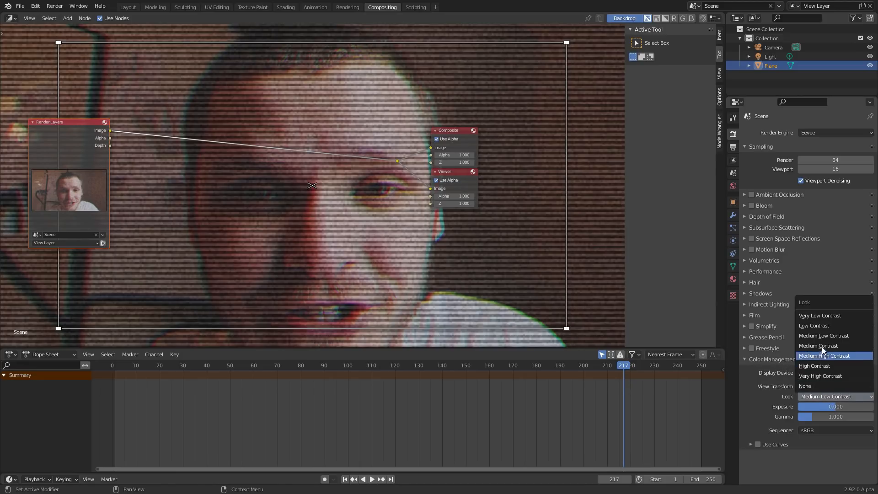
{"action": "left_click", "coordinate": [818, 326]}
{"action": "key", "text": "v"}
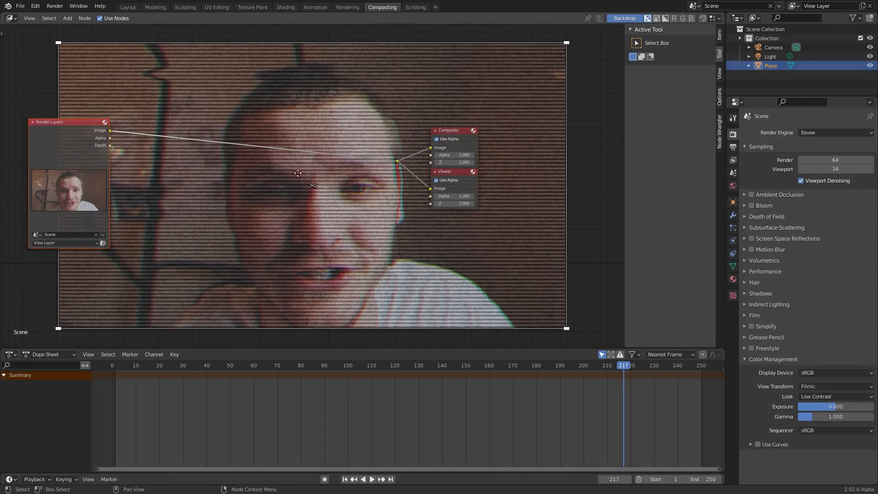
Step: Insert a Soften filter node on the link between Render Layers and the reroute point
{"action": "middle_click_drag", "start_coordinate": [298, 173], "coordinate": [419, 245]}
{"action": "scroll", "coordinate": [363, 222], "scroll_direction": "up", "scroll_amount": 4}
{"action": "middle_click_drag", "start_coordinate": [296, 180], "coordinate": [226, 167]}
{"action": "key", "text": "shift+a"}
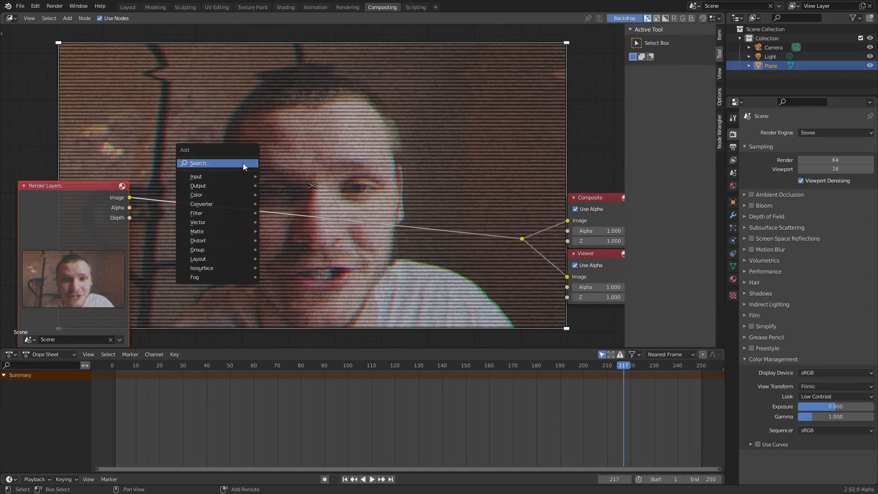
{"action": "left_click", "coordinate": [243, 163]}
{"action": "type", "text": "filt"}
{"action": "key", "text": "Return"}
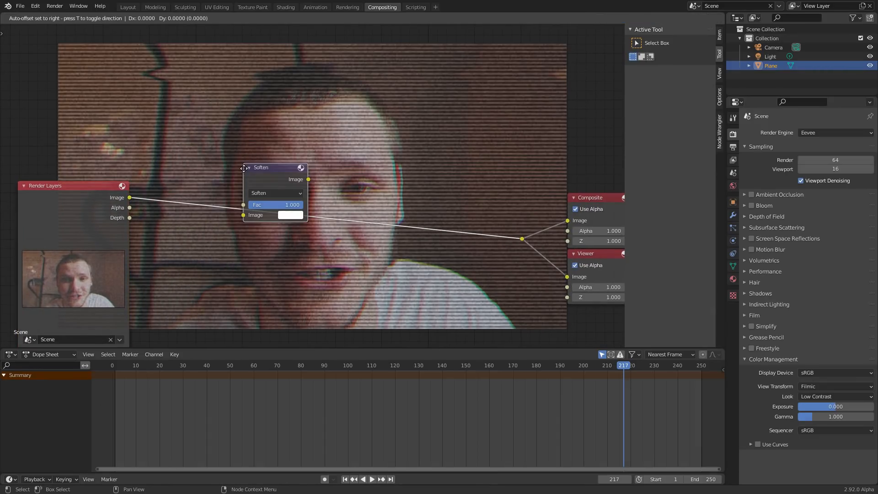
{"action": "left_click", "coordinate": [244, 185]}
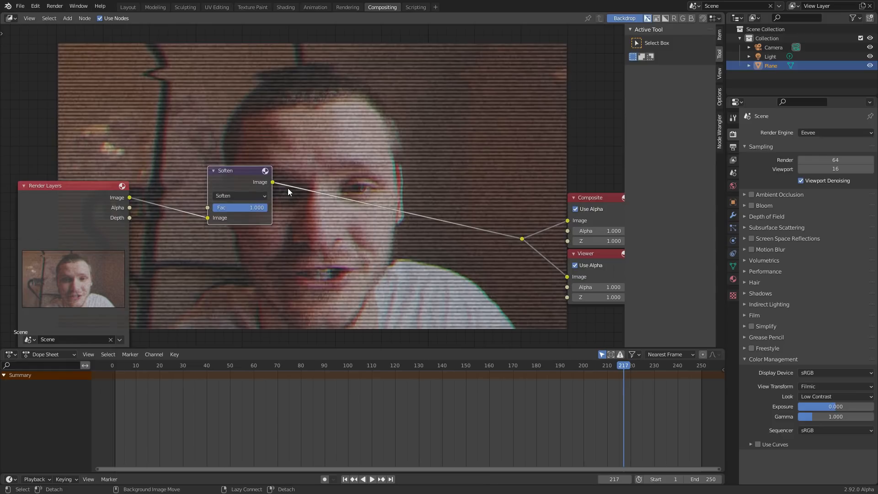
Step: Inspect the softened image up close in the backdrop and set the Soften node's Fac to 2
{"action": "key", "text": "alt+v"}
{"action": "key", "text": "alt+v"}
{"action": "key", "text": "alt+v"}
{"action": "key", "text": "alt+v"}
{"action": "key", "text": "alt+v"}
{"action": "key", "text": "alt+v"}
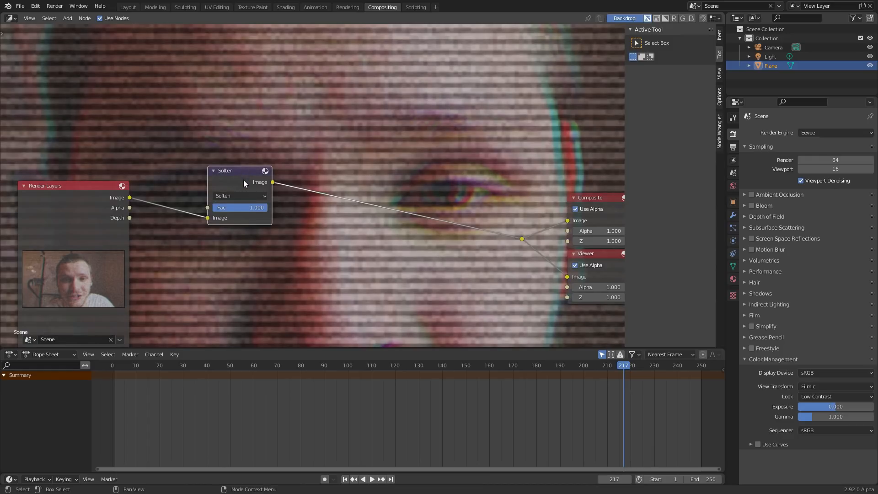
{"action": "double_click", "coordinate": [252, 209]}
{"action": "type", "text": "2"}
{"action": "key", "text": "Return"}
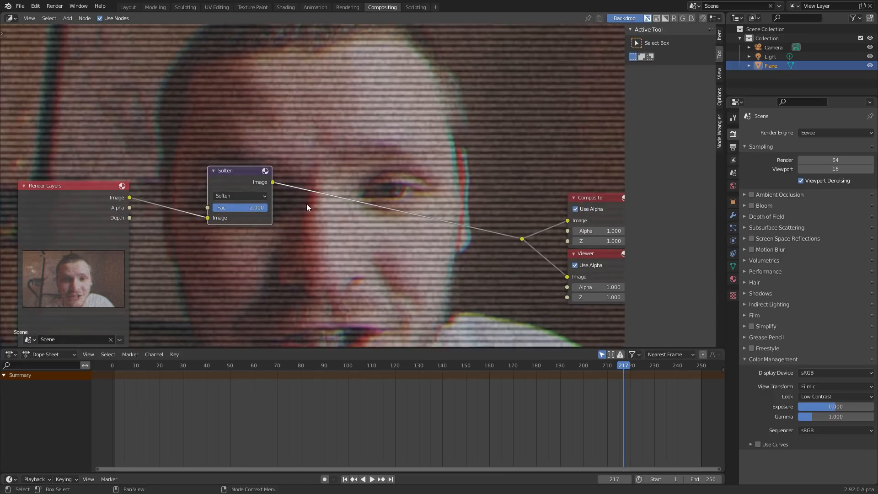
Step: Insert a Lens Distortion node between the Soften filter and the reroute point
{"action": "key", "text": "shift+a"}
{"action": "left_click", "coordinate": [323, 142]}
{"action": "type", "text": "lens"}
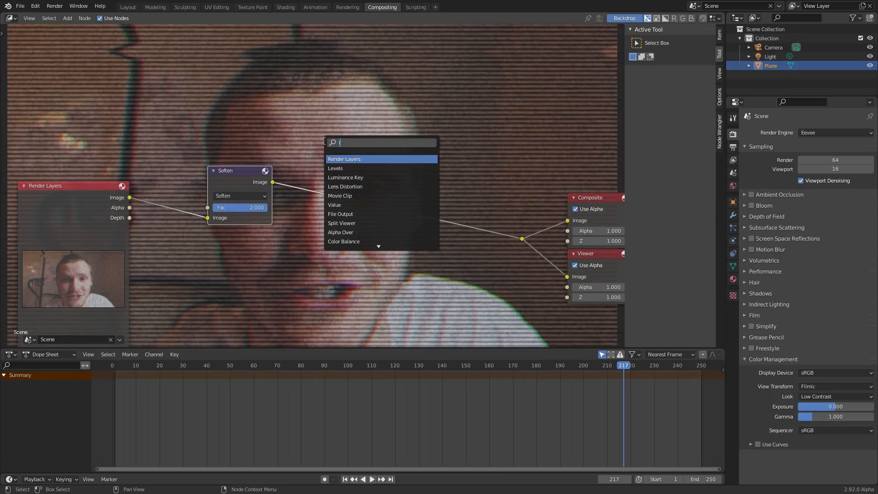
{"action": "key", "text": "Return"}
{"action": "left_click", "coordinate": [309, 135]}
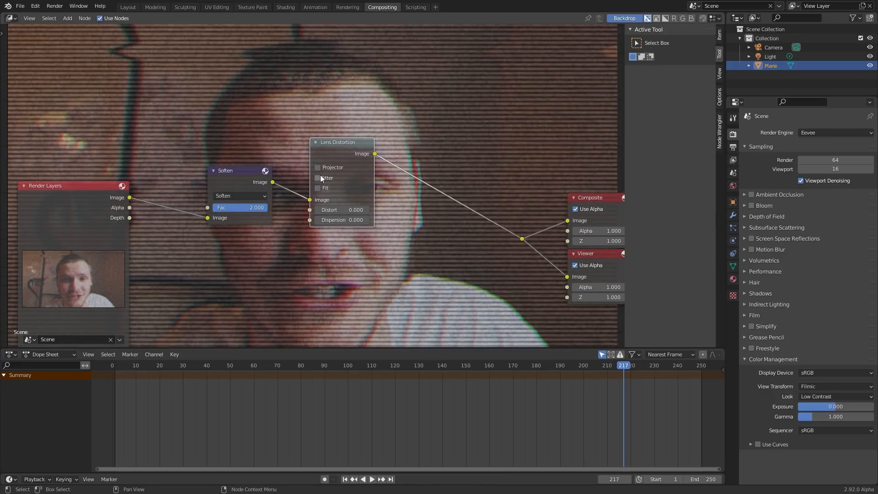
Step: Turn on Fit and set Distort to 0.02 on the Lens Distortion node, toggling its mute to compare the effect
{"action": "left_click", "coordinate": [318, 188]}
{"action": "left_click", "coordinate": [346, 210]}
{"action": "type", "text": "0.02"}
{"action": "key", "text": "Return"}
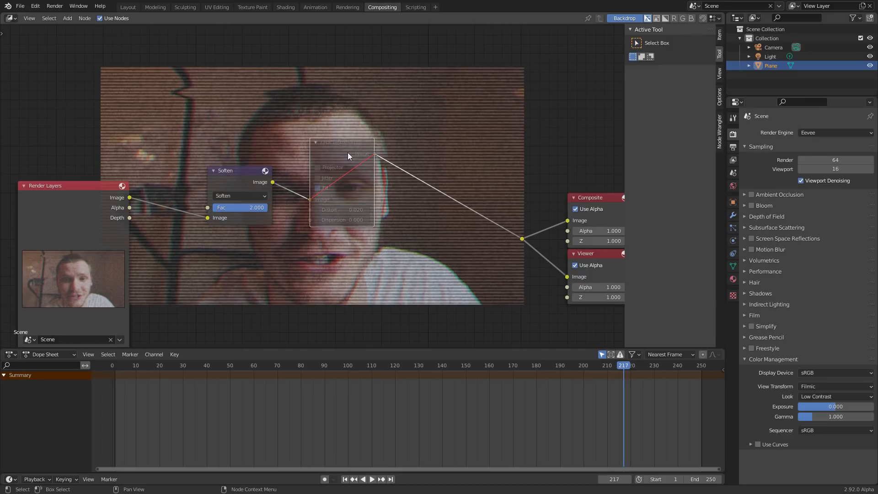
{"action": "key", "text": "m"}
{"action": "key", "text": "m"}
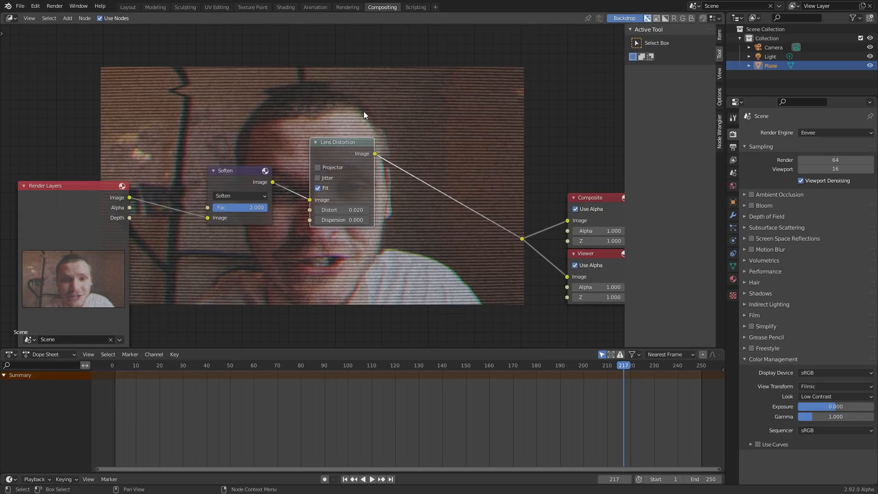
Step: Set the contrast of the material's Bright/Contrast node to -0.08 and render the frame to check the result
{"action": "left_click", "coordinate": [132, 7]}
{"action": "left_click", "coordinate": [286, 7]}
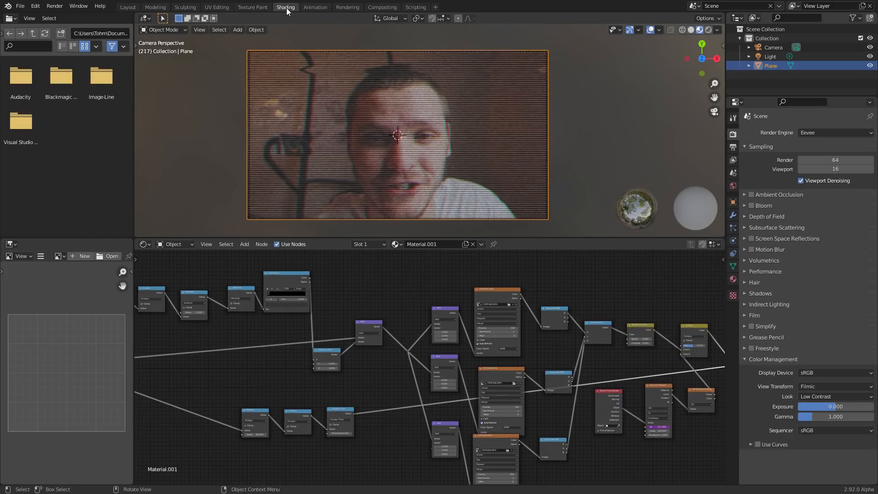
{"action": "middle_click_drag", "start_coordinate": [621, 340], "coordinate": [300, 314]}
{"action": "scroll", "coordinate": [434, 318], "scroll_direction": "up", "scroll_amount": 12}
{"action": "middle_click_drag", "start_coordinate": [360, 297], "coordinate": [517, 429]}
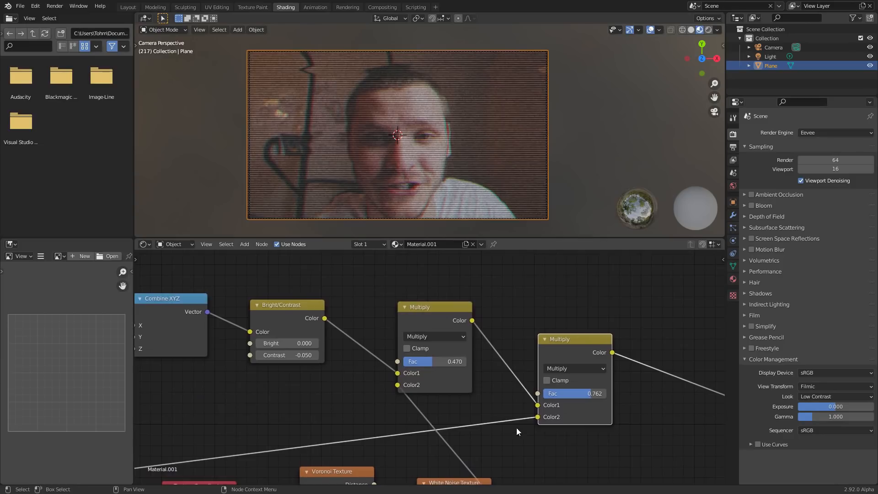
{"action": "left_click", "coordinate": [305, 350]}
{"action": "type", "text": "-0.05"}
{"action": "key", "text": "BackSpace"}
{"action": "type", "text": "8"}
{"action": "key", "text": "Return"}
{"action": "key", "text": "F12"}
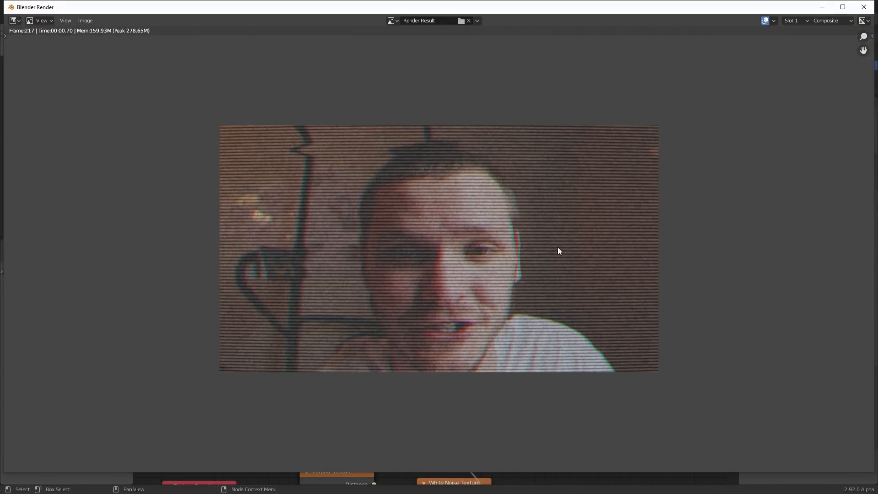
{"action": "left_click", "coordinate": [863, 6]}
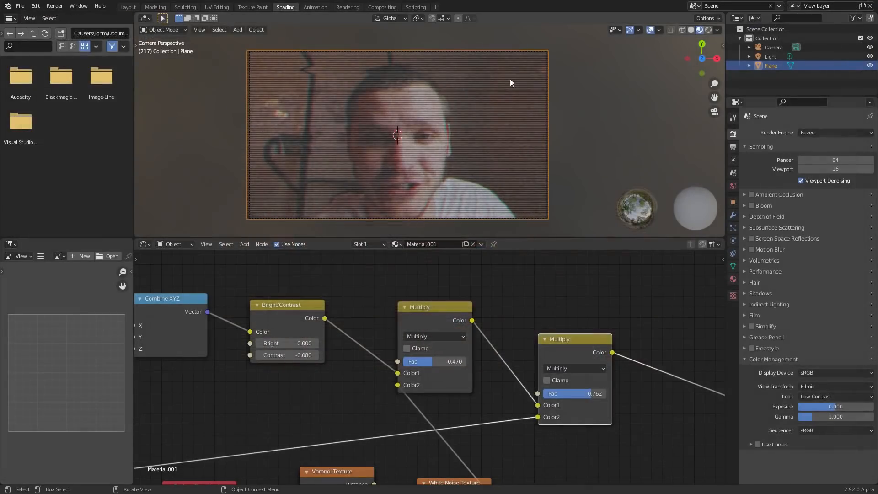
{"action": "left_click", "coordinate": [383, 7]}
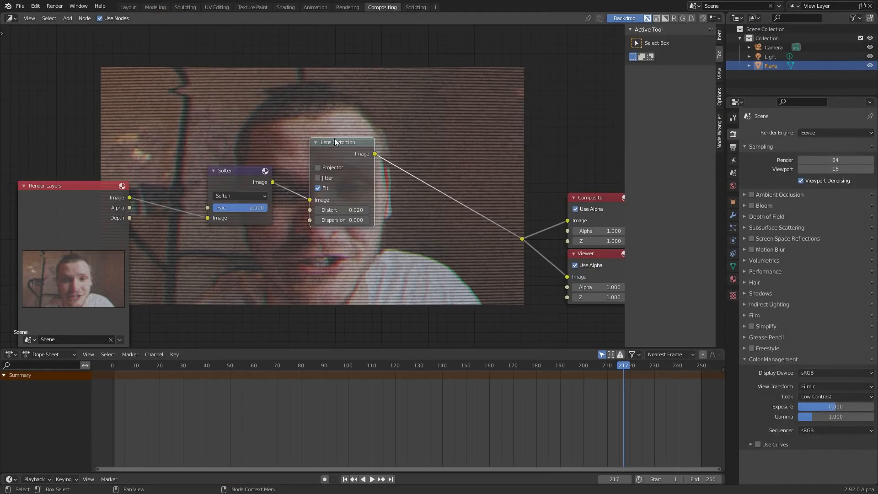
{"action": "left_click", "coordinate": [128, 7]}
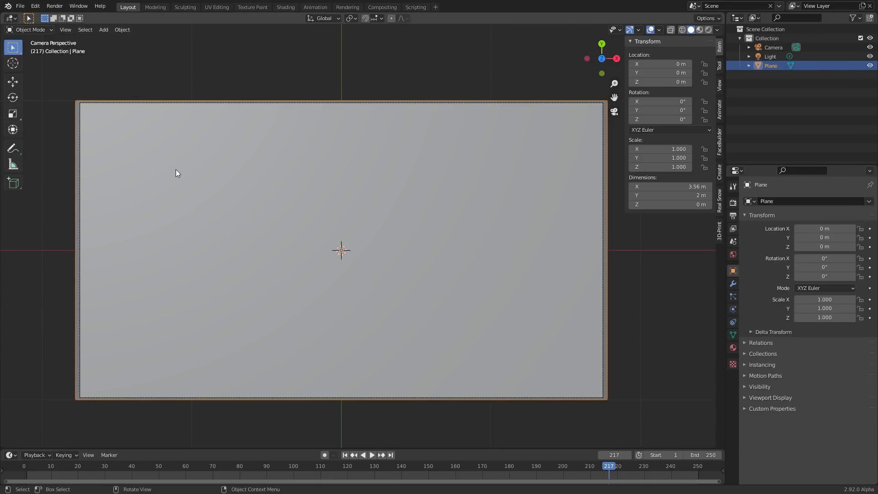
{"action": "left_click", "coordinate": [283, 7]}
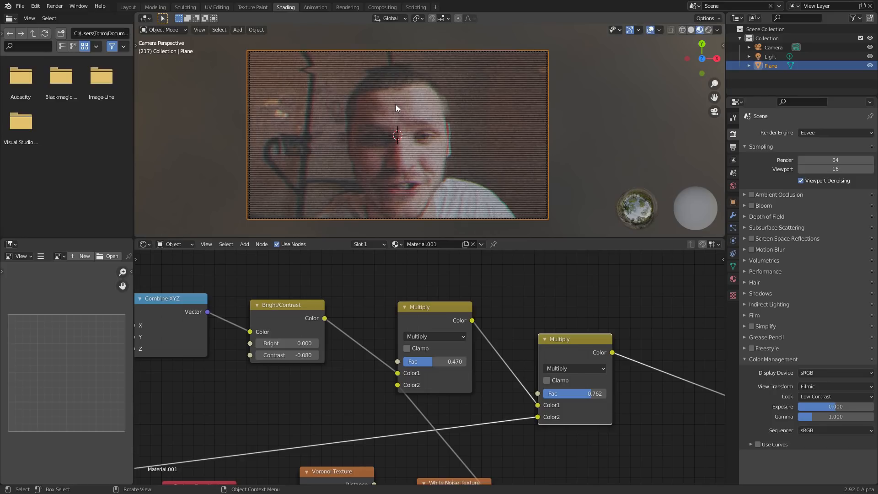
{"action": "scroll", "coordinate": [393, 291], "scroll_direction": "down", "scroll_amount": 3}
{"action": "scroll", "coordinate": [393, 289], "scroll_direction": "down", "scroll_amount": 2}
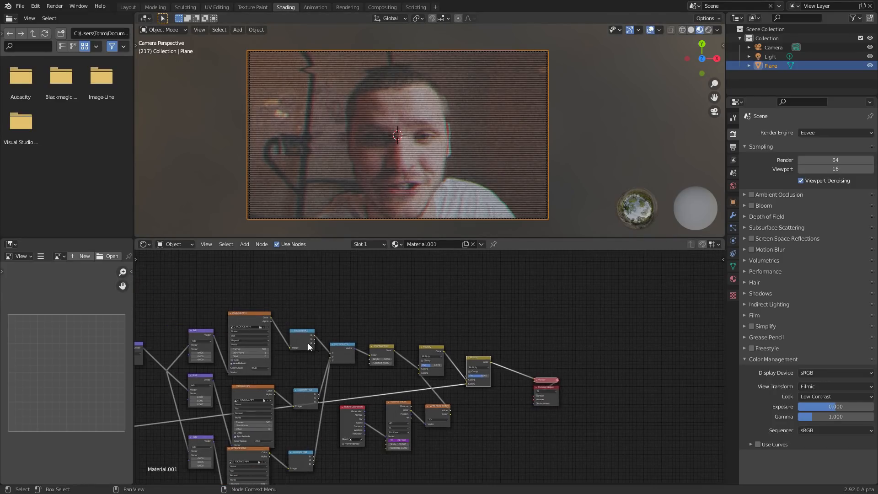